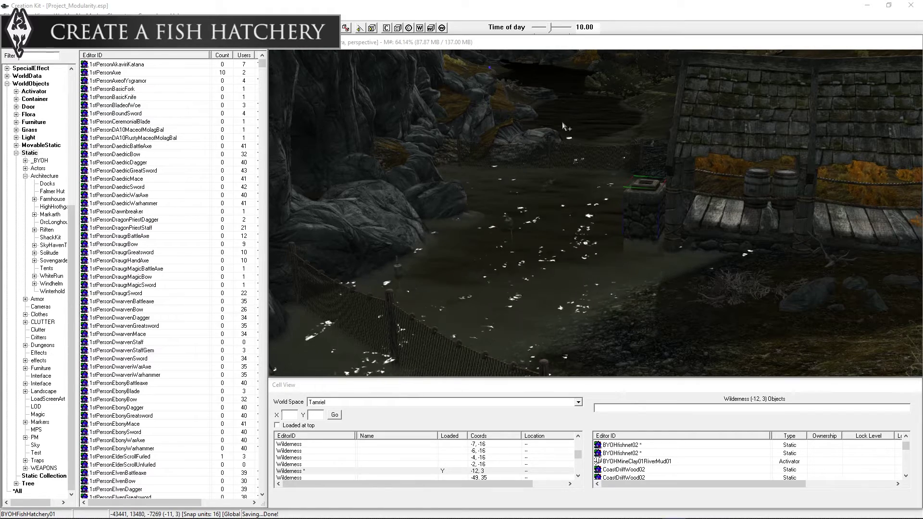
Check in the data file list that HearthFires.esm is among the plugin's enabled master files.
middle_drag(560, 126, 554, 130)
click(9, 29)
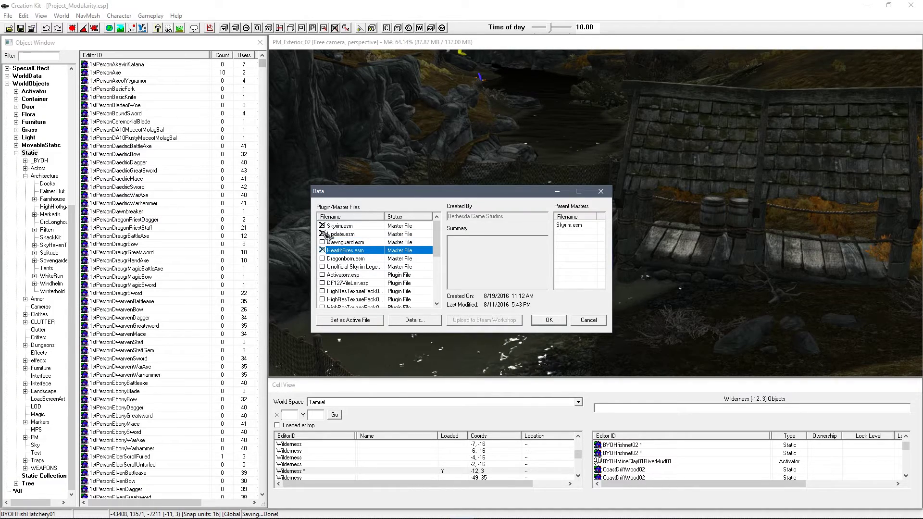
scroll(379, 261, down, 3)
click(549, 320)
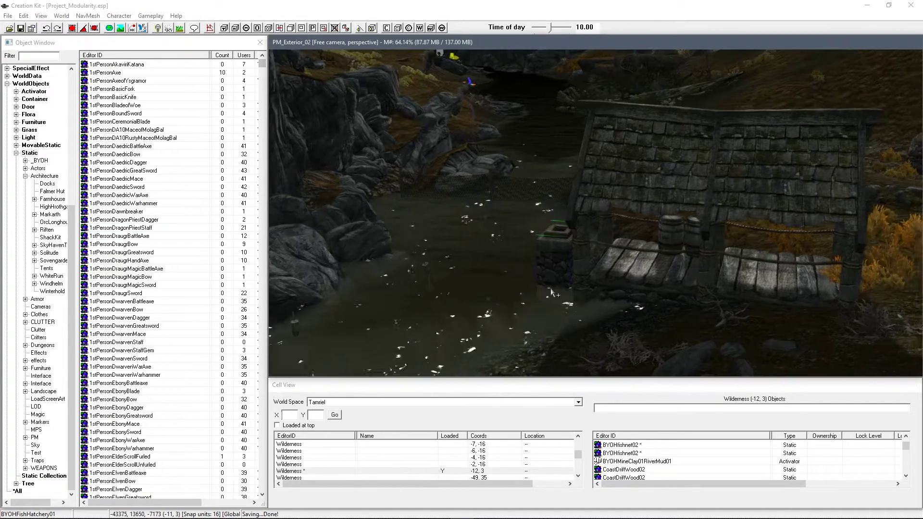
Examine the existing fish hatchery area, including the roofed dock, hatchery box, nets, buoys and barrels.
middle_drag(555, 250, 692, 255)
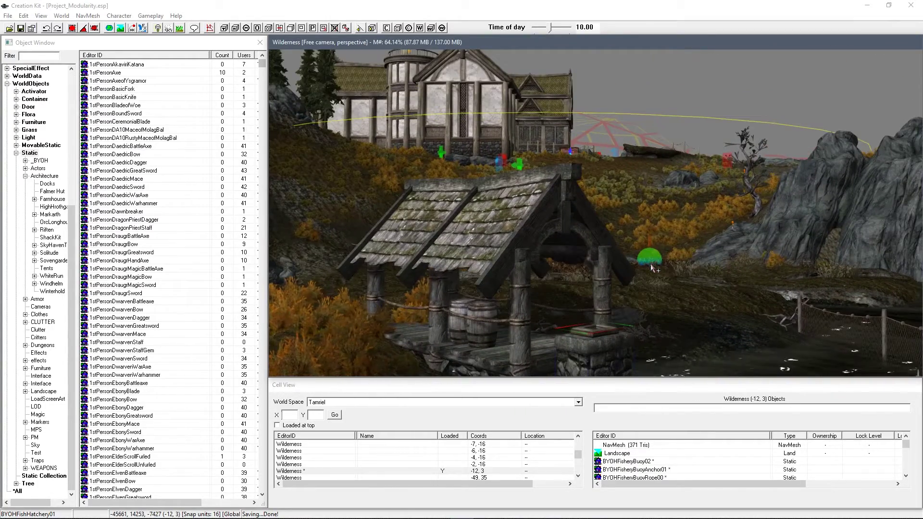
middle_drag(633, 251, 639, 256)
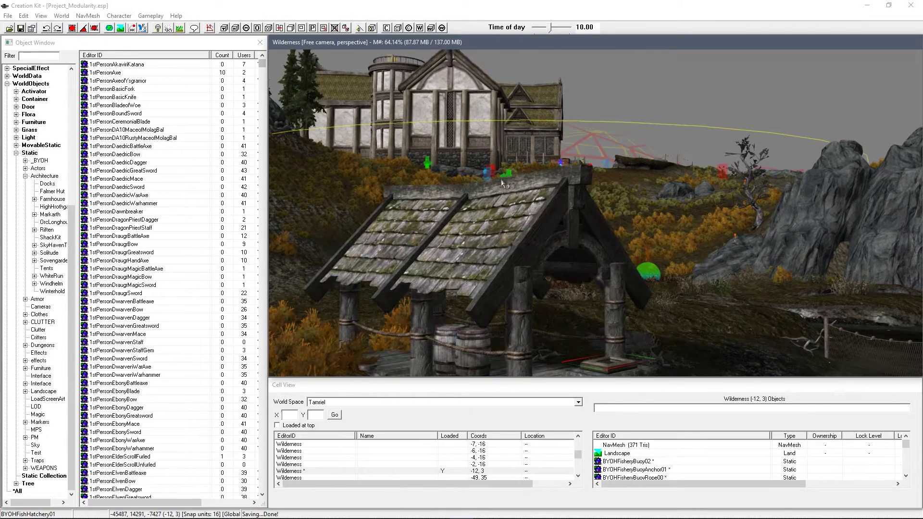
middle_drag(530, 216, 536, 209)
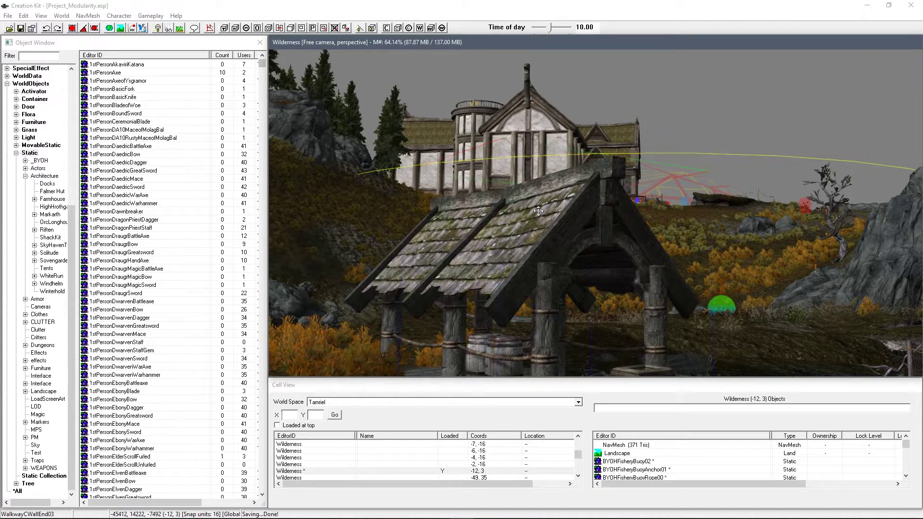
middle_drag(548, 220, 480, 236)
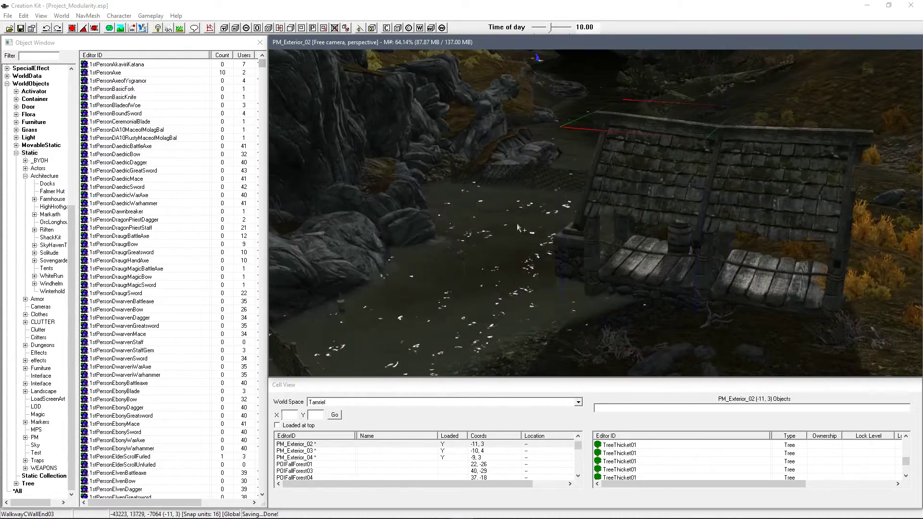
click(575, 238)
mouse_move(575, 238)
middle_down()
mouse_move(588, 234)
mouse_move(555, 239)
mouse_move(559, 247)
middle_up()
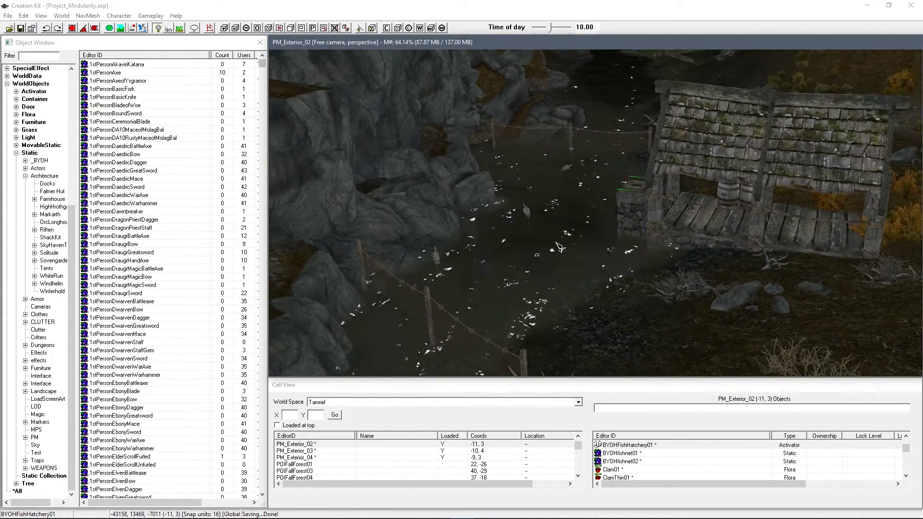
click(529, 216)
middle_drag(529, 217, 603, 233)
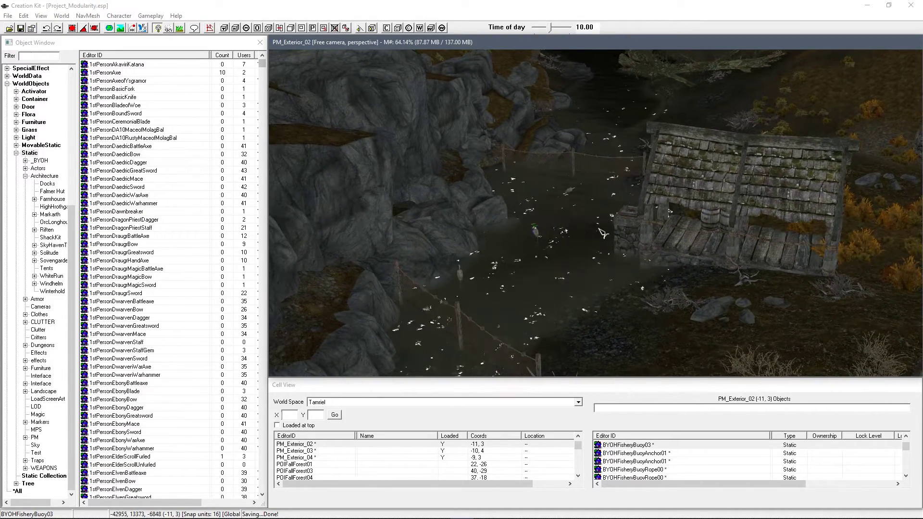
middle_drag(539, 234, 640, 232)
click(608, 235)
scroll(610, 235, up, 5)
Filter the object list by "byoh" and show the matching Static objects down to the fishery pieces.
click(35, 55)
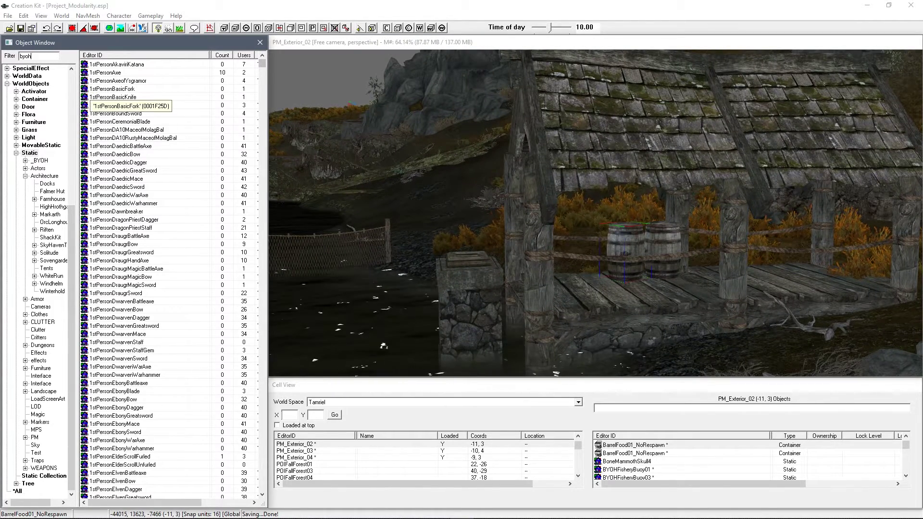
click(36, 146)
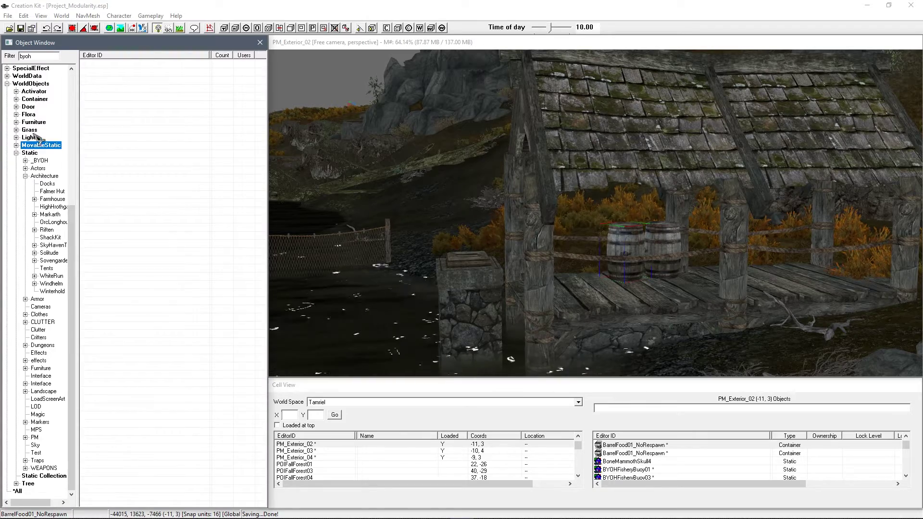
click(29, 153)
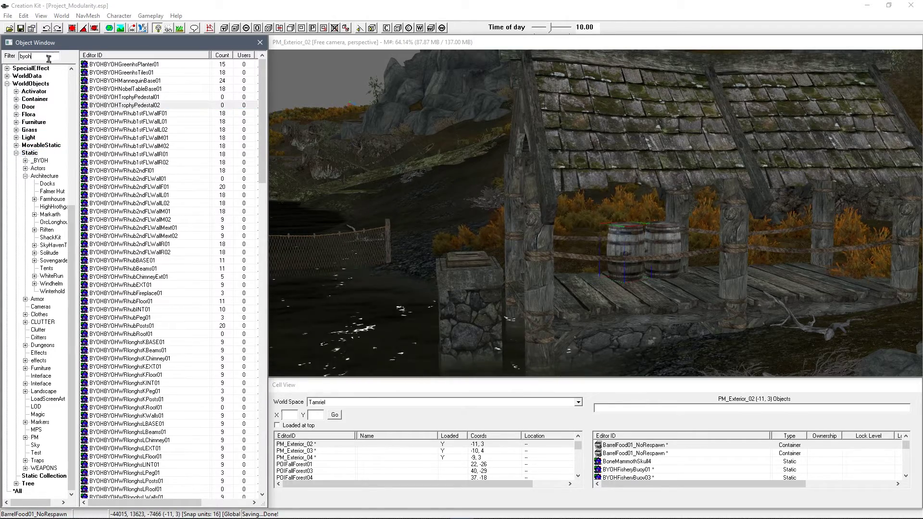
scroll(156, 173, down, 20)
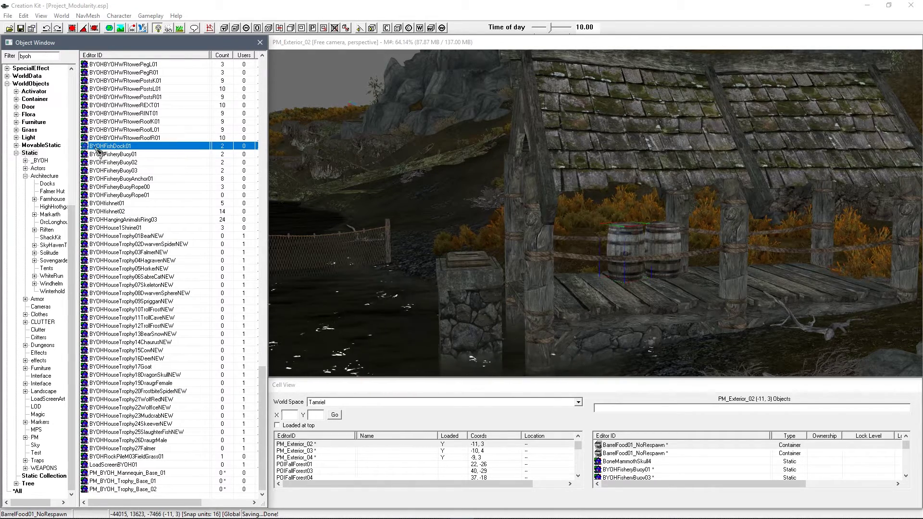
Preview the BYOHFishDock01 static, view it from another angle and close the preview.
right_click(120, 146)
click(144, 185)
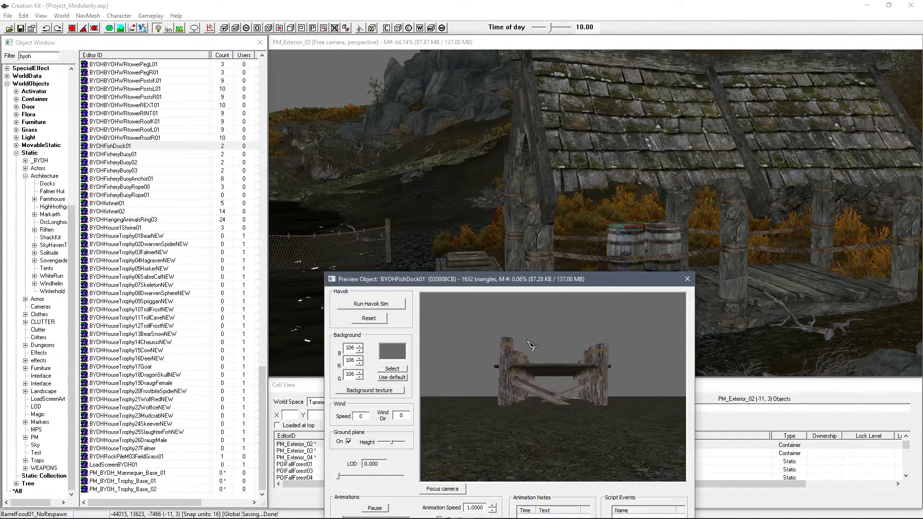
drag(597, 368, 685, 305)
click(688, 279)
Inspect the placed fish hatchery's reference and its base activator BYOHFishHatchery01, including the attached script, without changing anything.
mouse_move(634, 269)
shift+middle_down()
mouse_move(577, 283)
mouse_move(510, 253)
mouse_move(527, 264)
mouse_move(501, 269)
mouse_move(545, 262)
mouse_move(529, 254)
shift+middle_up()
click(519, 252)
double_click(529, 249)
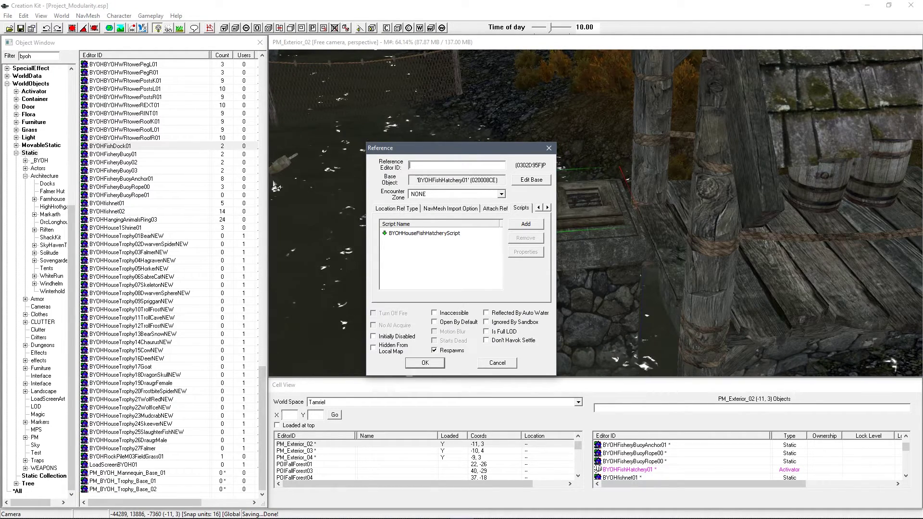
click(33, 91)
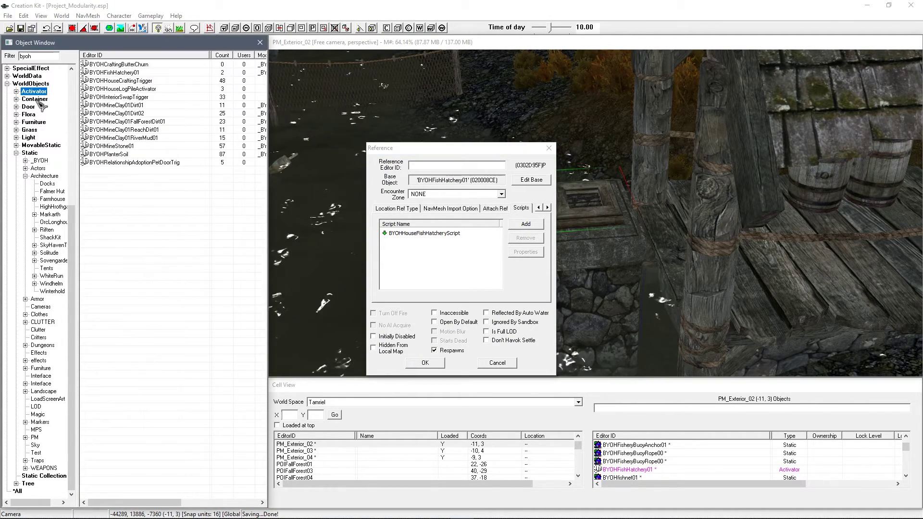
double_click(126, 72)
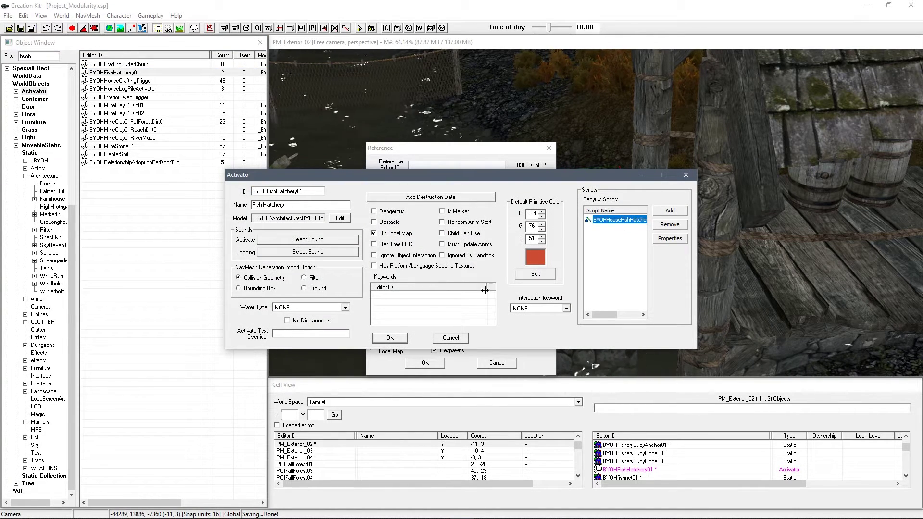
click(455, 338)
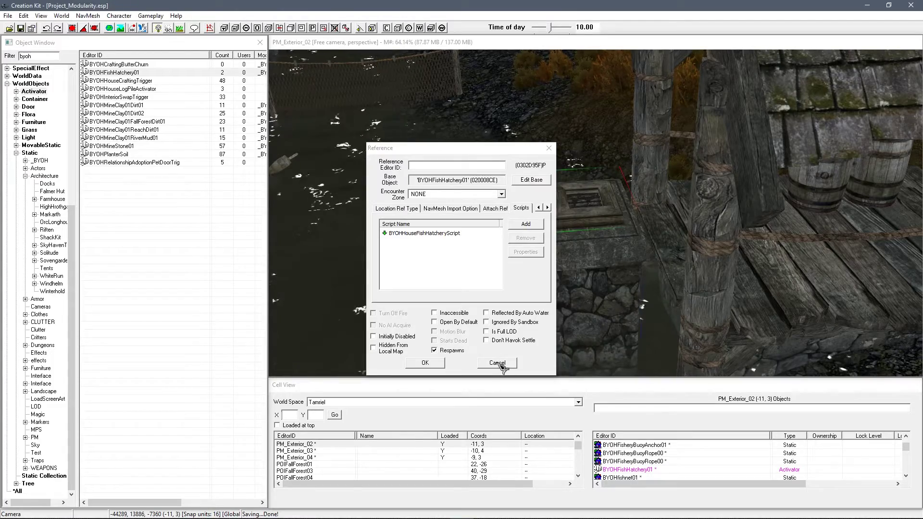
click(498, 363)
Nudge the fish hatchery box toward the dock post and inspect it from above and underwater.
scroll(582, 289, up, 5)
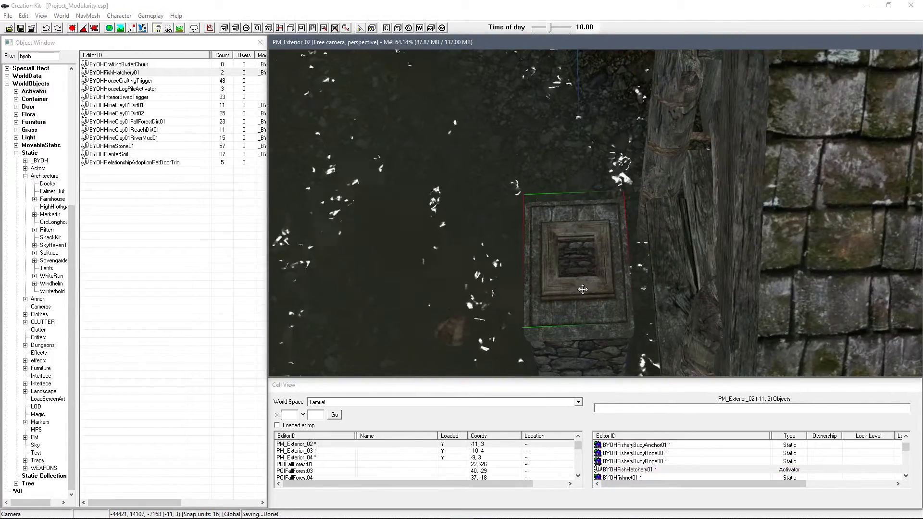
drag(574, 270, 598, 267)
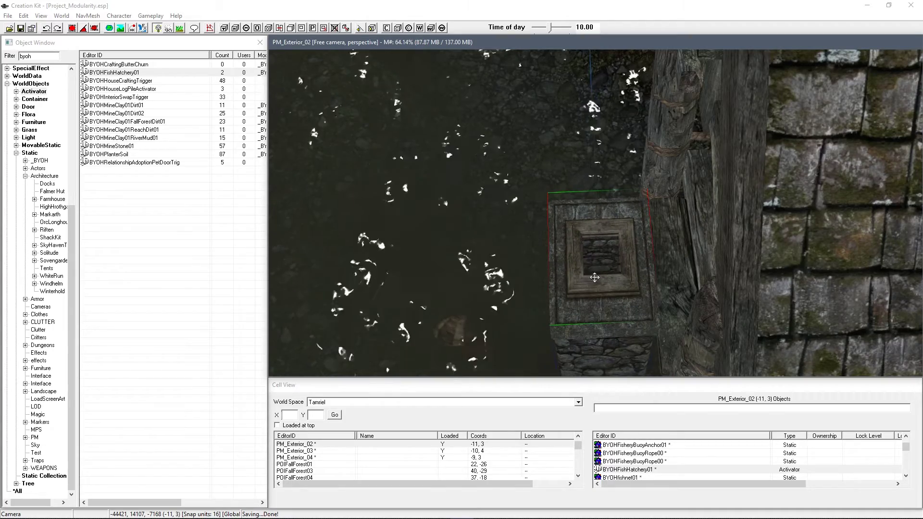
shift+middle_drag(586, 270, 644, 231)
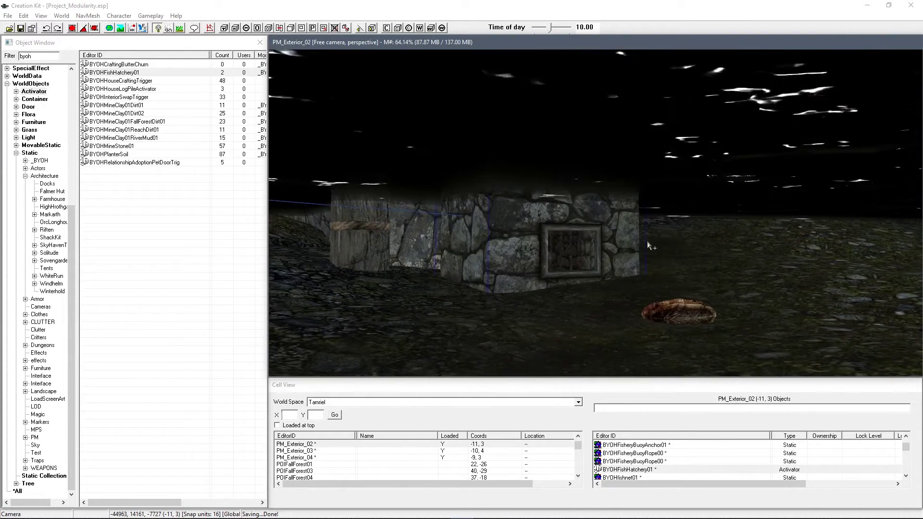
scroll(619, 254, up, 5)
shift+middle_drag(573, 267, 595, 278)
scroll(553, 272, down, 5)
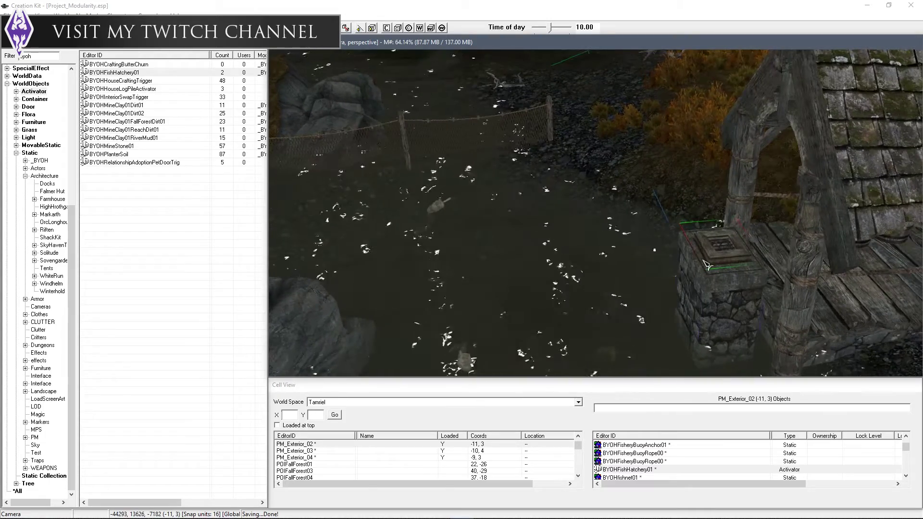
shift+middle_drag(675, 271, 570, 205)
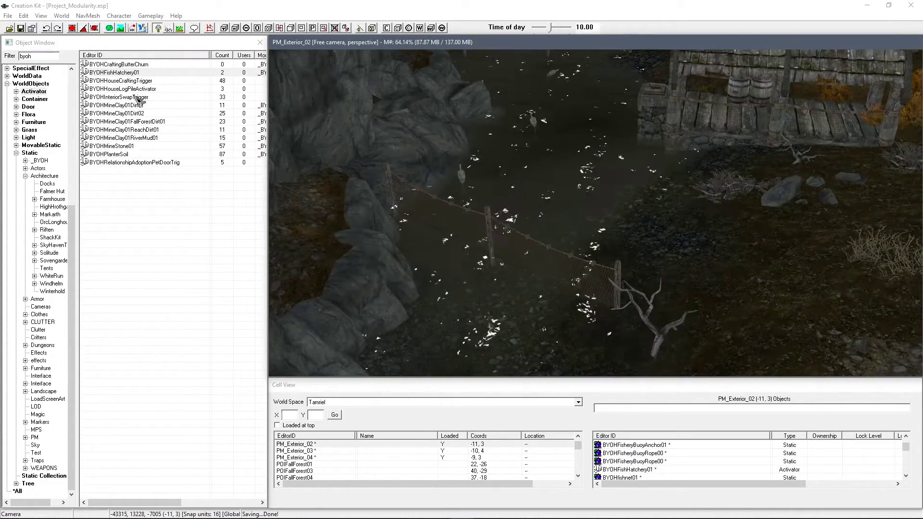
Preview the static buoys BYOHFisheryBuoy01, BYOHFisheryBuoy02 and BYOHFisheryBuoy03 and compare them.
click(30, 152)
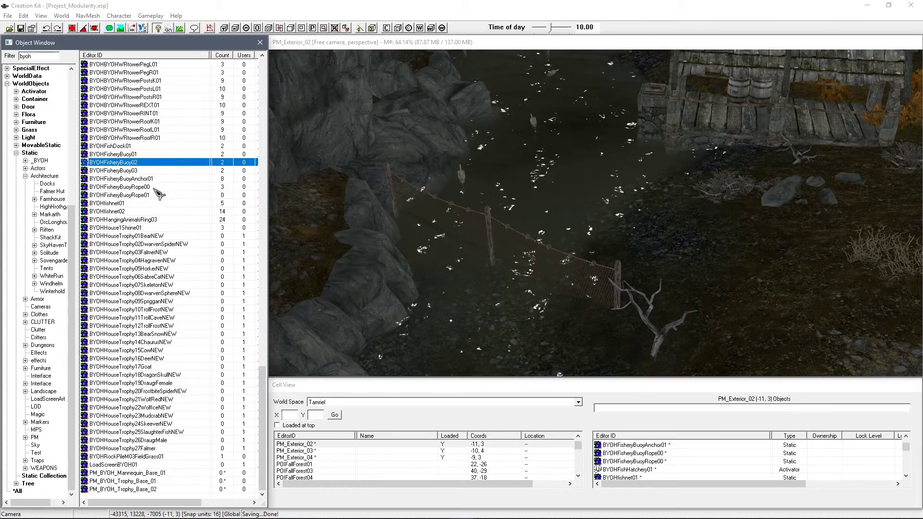
click(117, 154)
right_click(116, 155)
click(141, 204)
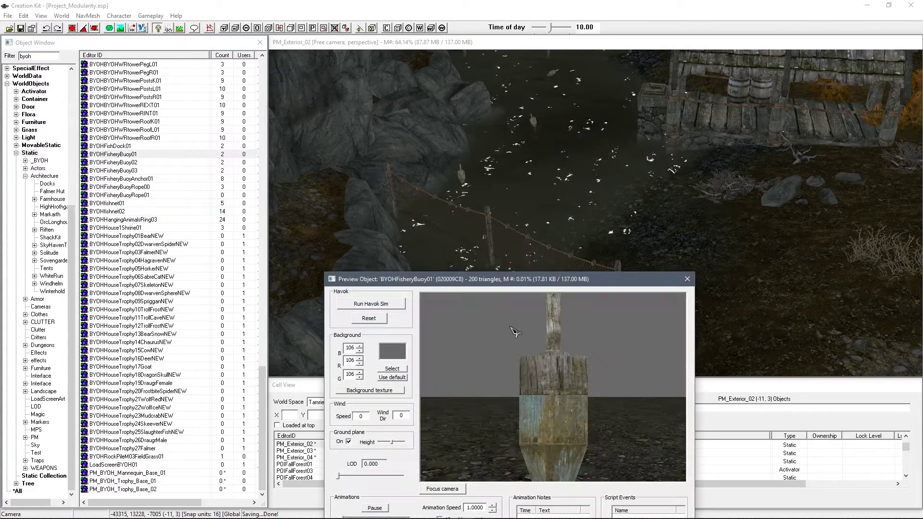
click(136, 162)
key(Down)
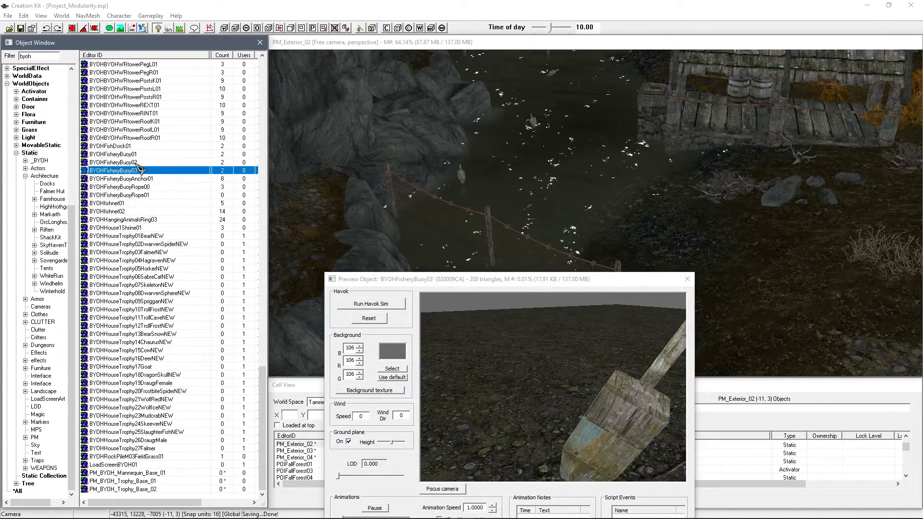
key(Up)
key(Up)
key(Down)
key(Down)
key(Up)
key(Down)
key(Down)
key(Down)
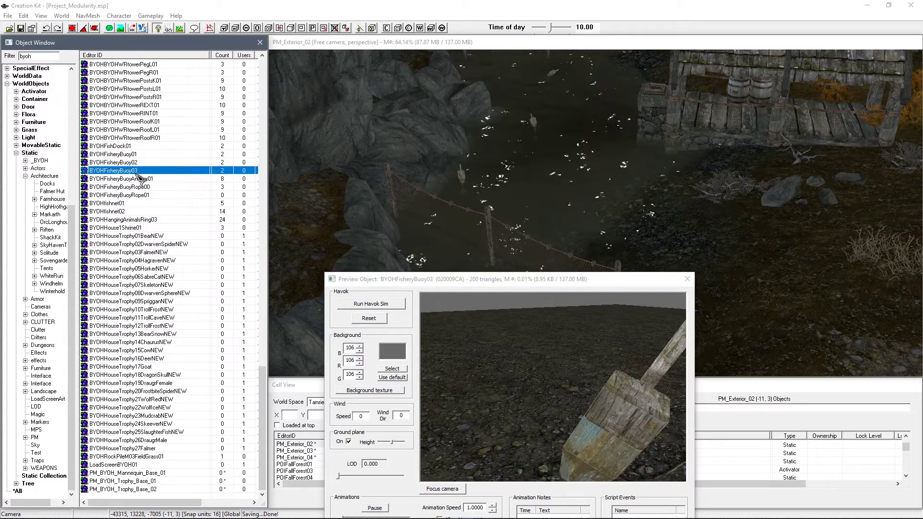
Preview the buoy anchor BYOHFisheryBuoyAnchor01 and the ropes BYOHFisheryBuoyRope00 and BYOHFisheryBuoyRope01.
key(Up)
click(489, 358)
scroll(491, 362, down, 3)
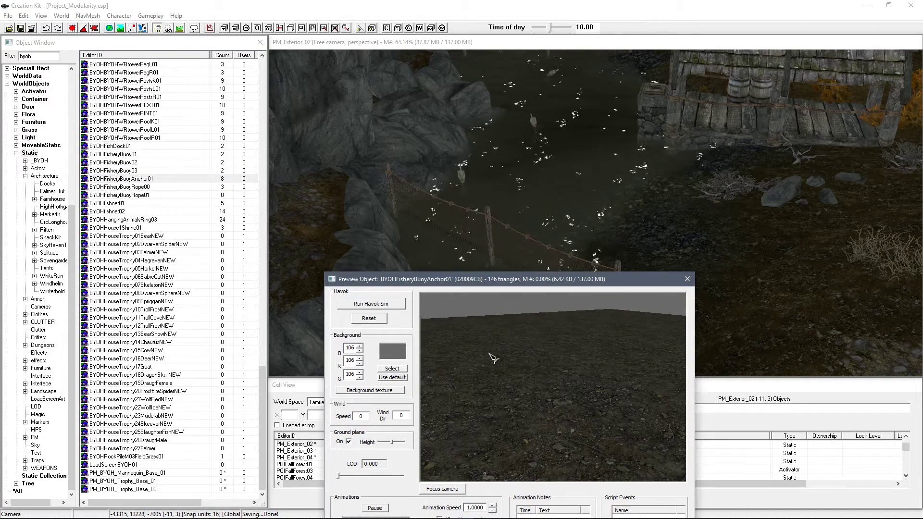
scroll(524, 380, down, 3)
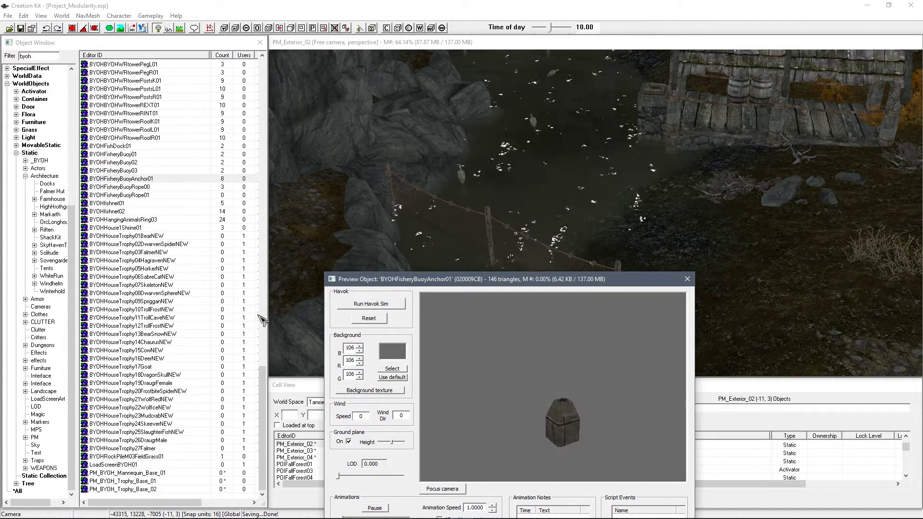
click(163, 188)
click(519, 391)
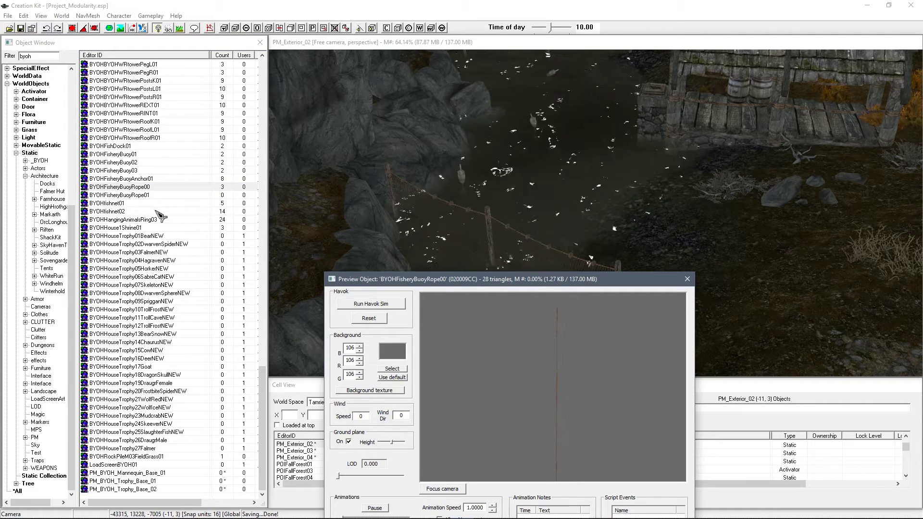
click(144, 195)
click(566, 330)
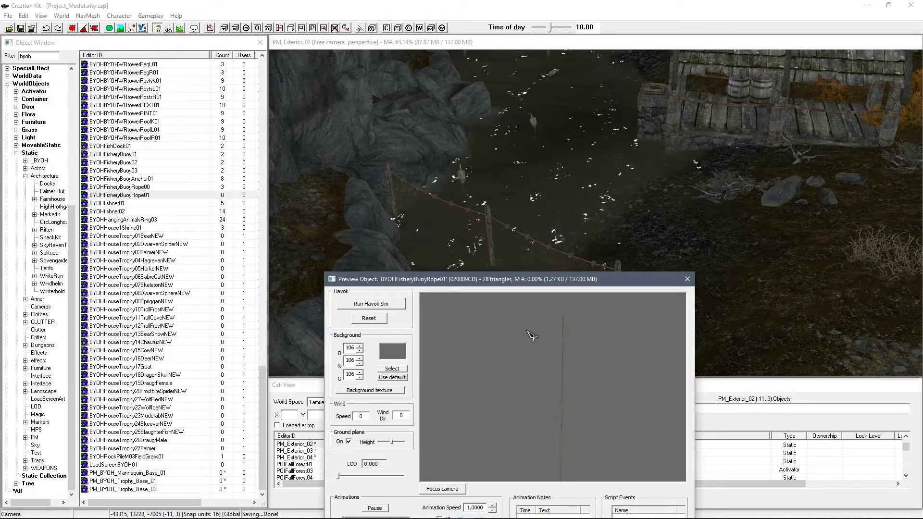
Preview the net pieces BYOHfishnet01 and BYOHfishnet02 and compare their posts.
click(141, 202)
click(119, 211)
click(534, 369)
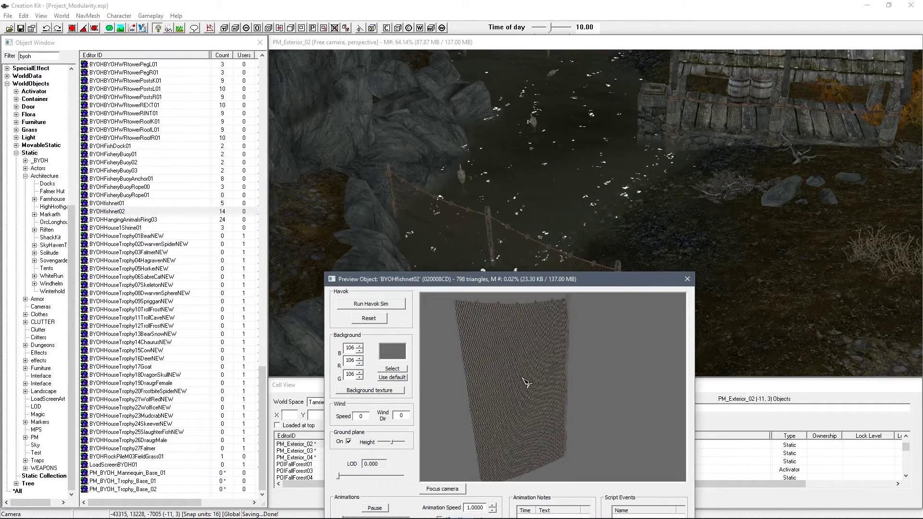
click(131, 204)
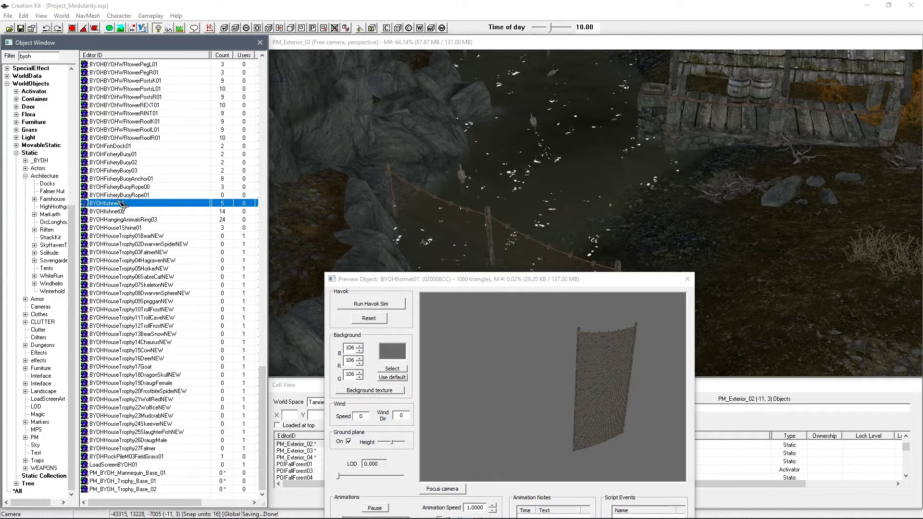
click(532, 323)
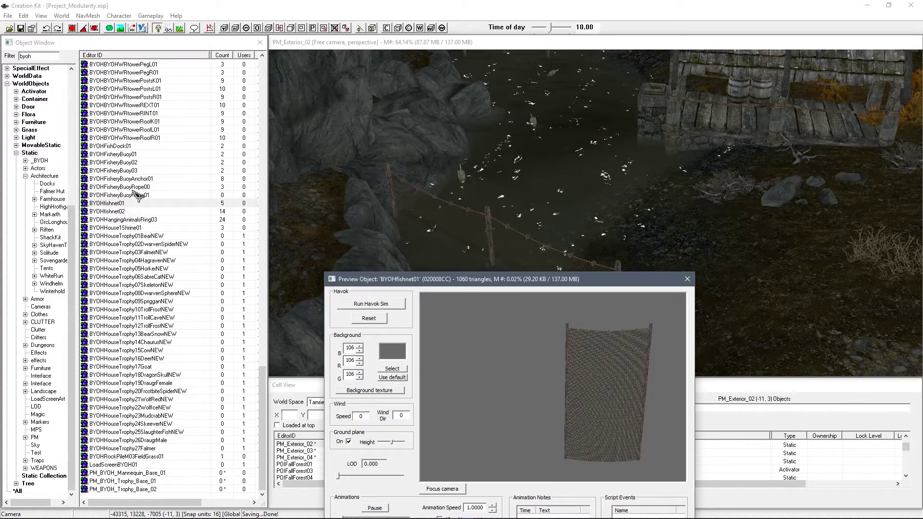
Turn on grid snapping and place a BYOHfishnet01 net in the river near the existing net.
click(75, 30)
drag(114, 204, 625, 228)
mouse_move(625, 228)
shift+middle_down()
mouse_move(610, 236)
mouse_move(620, 245)
shift+middle_up()
right_drag(619, 226, 570, 171)
Add a BYOHfishnet02 net section and align it end to end with the newly placed BYOHfishnet01.
drag(110, 203, 664, 226)
drag(585, 215, 428, 187)
scroll(442, 184, up, 5)
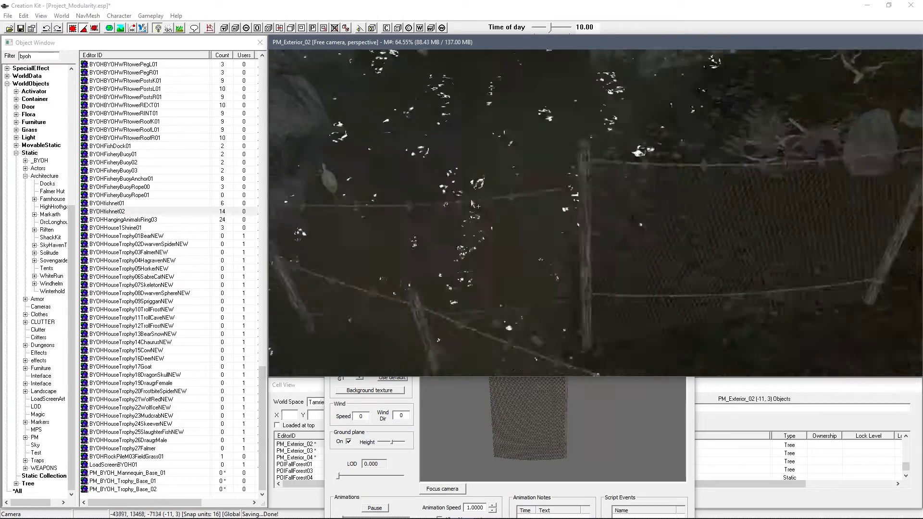
drag(481, 293, 439, 277)
middle_drag(610, 203, 551, 143)
scroll(553, 154, down, 3)
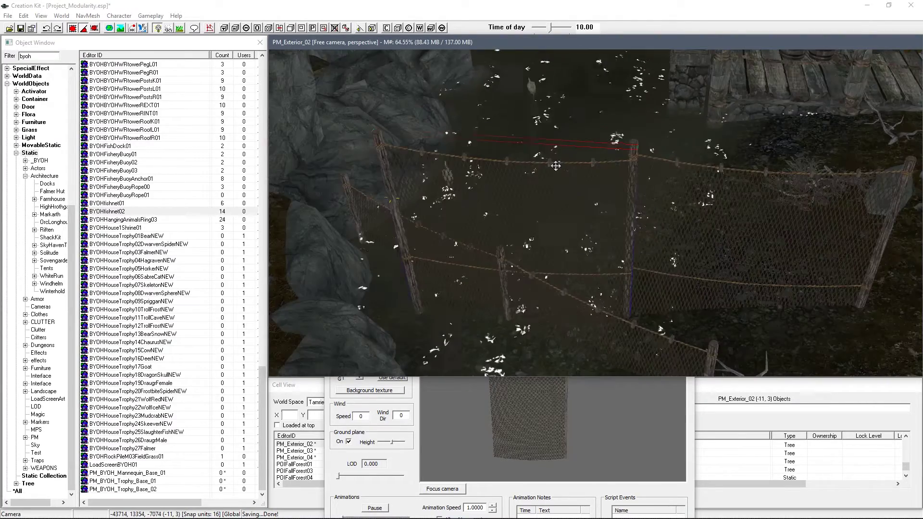
Delete the newly placed BYOHfishnet02 and BYOHfishnet01 net sections from the river.
key(Delete)
click(666, 175)
key(Delete)
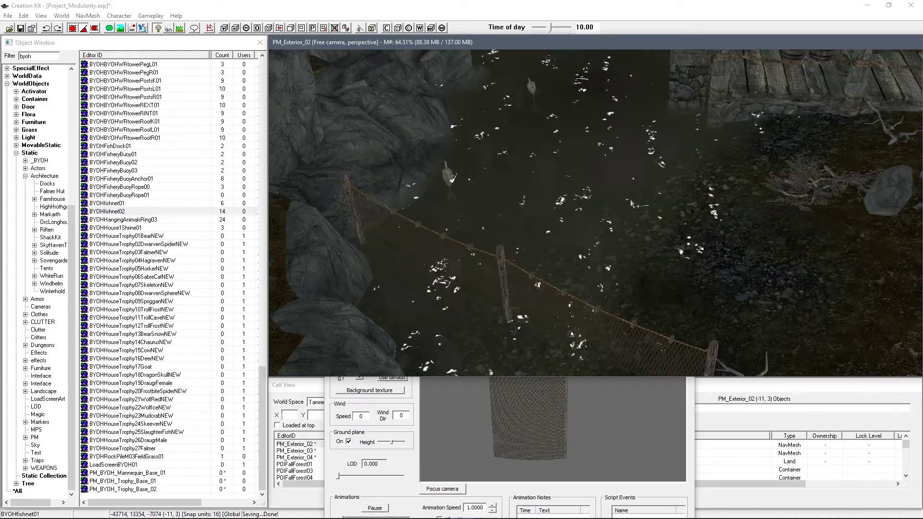
Examine the existing buoy near the rocks above and below the water, including its rope and anchor.
scroll(596, 221, down, 3)
middle_drag(558, 236, 567, 212)
scroll(523, 231, up, 4)
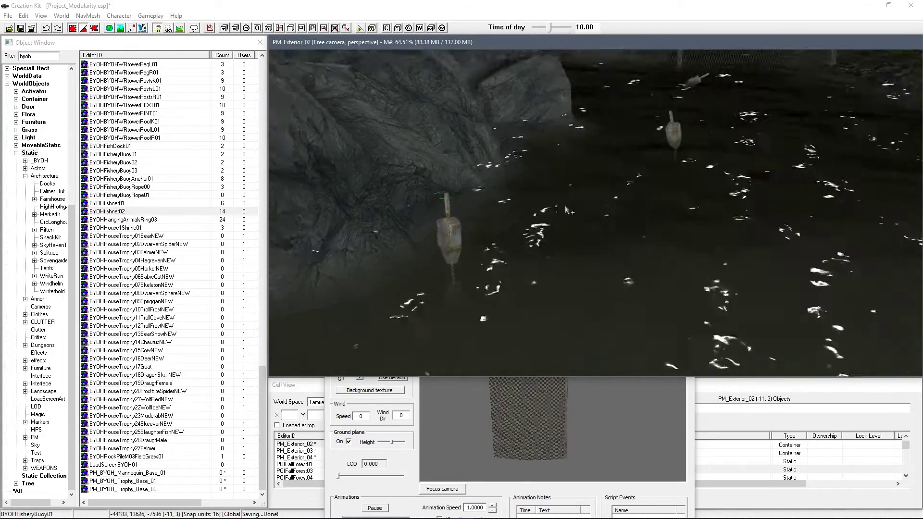
scroll(570, 207, up, 8)
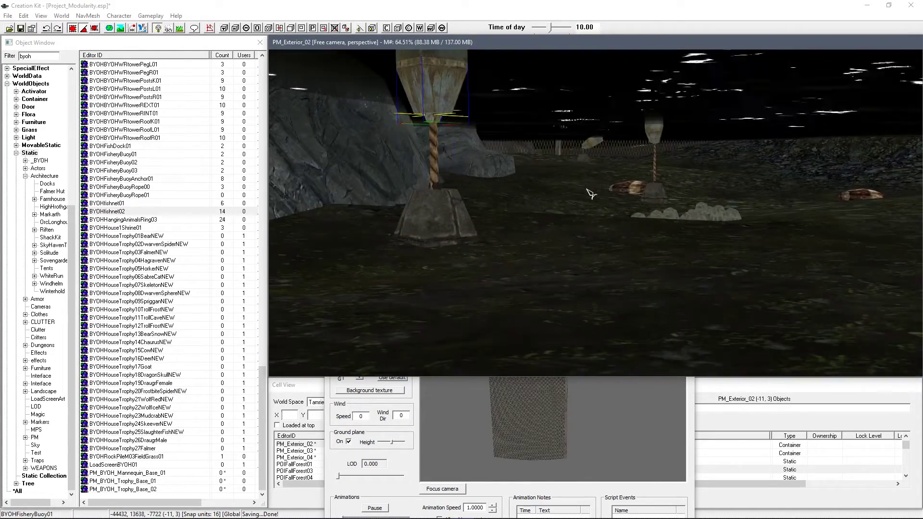
shift+middle_drag(590, 194, 586, 191)
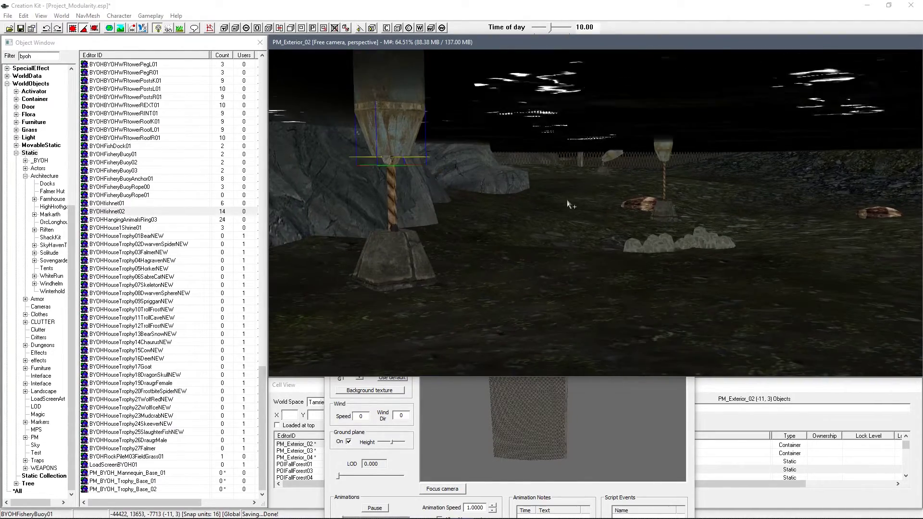
scroll(569, 202, up, 5)
mouse_move(440, 250)
shift+middle_down()
mouse_move(422, 237)
mouse_move(464, 238)
mouse_move(446, 242)
shift+middle_up()
scroll(446, 243, down, 5)
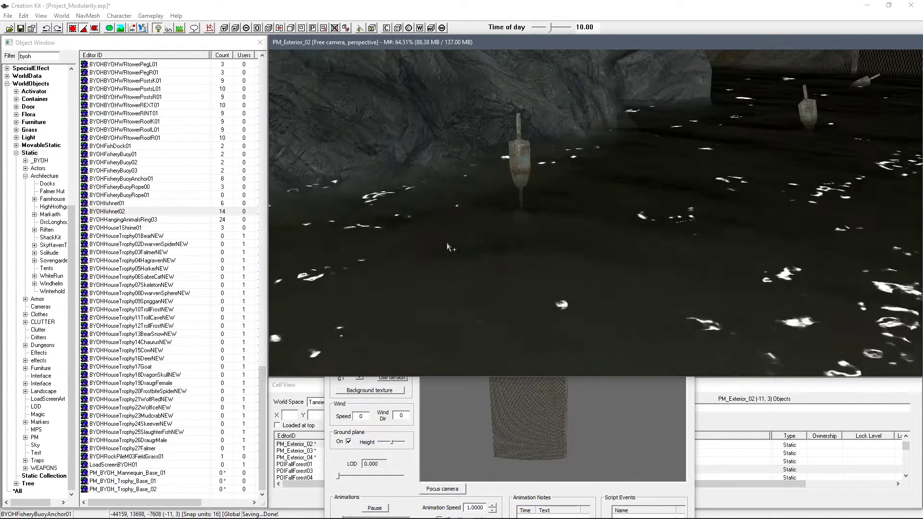
scroll(529, 153, down, 4)
shift+middle_drag(500, 144, 92, 27)
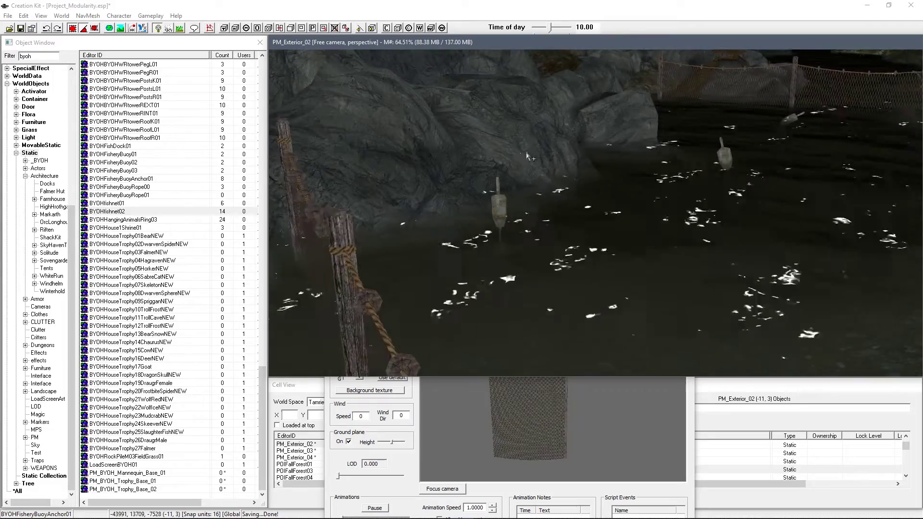
Hide the water in the render view and inspect the anchored buoys and clams on the riverbed.
click(41, 16)
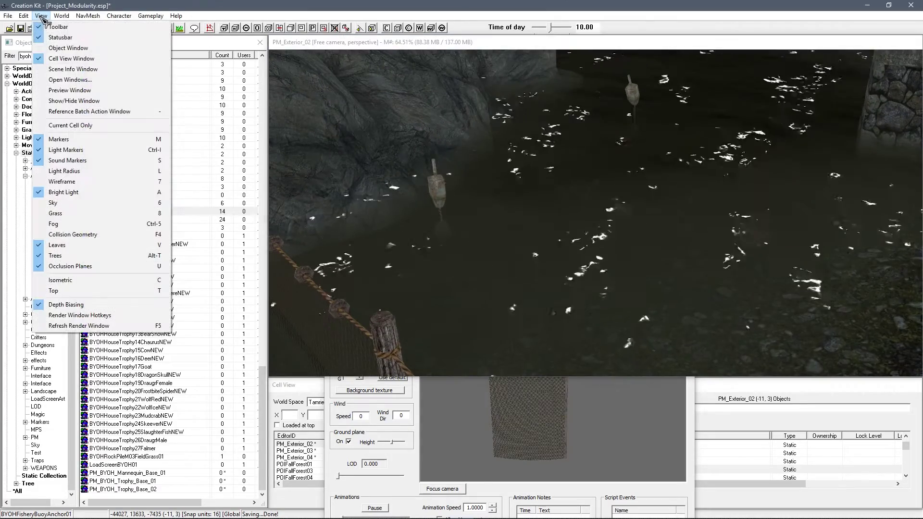
click(73, 103)
drag(55, 73, 54, 99)
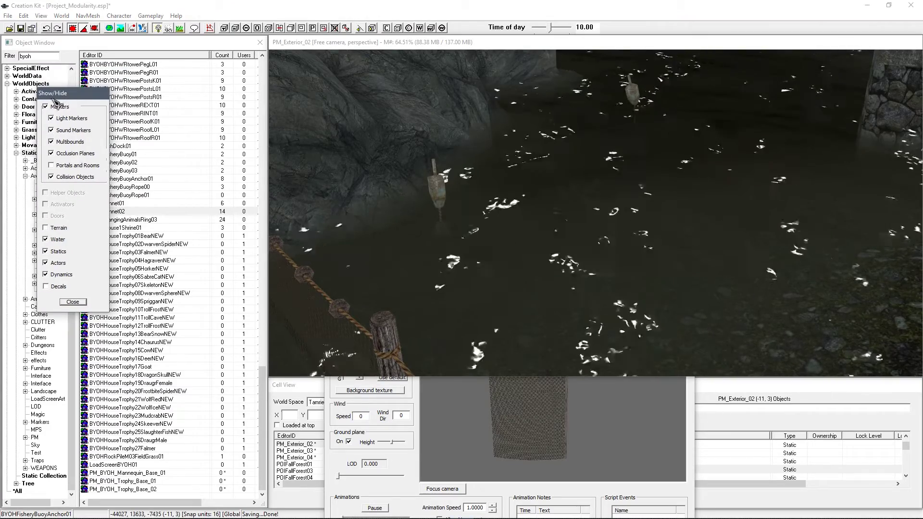
click(58, 239)
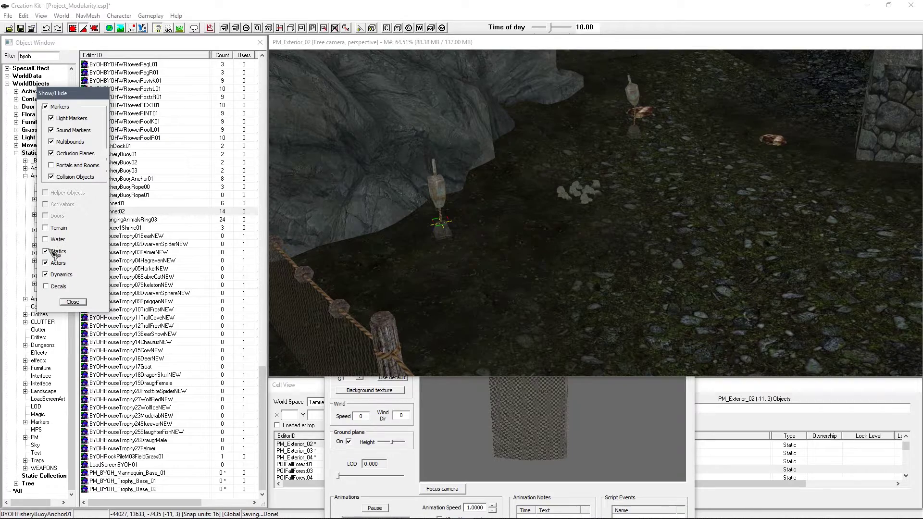
click(72, 301)
scroll(478, 241, up, 5)
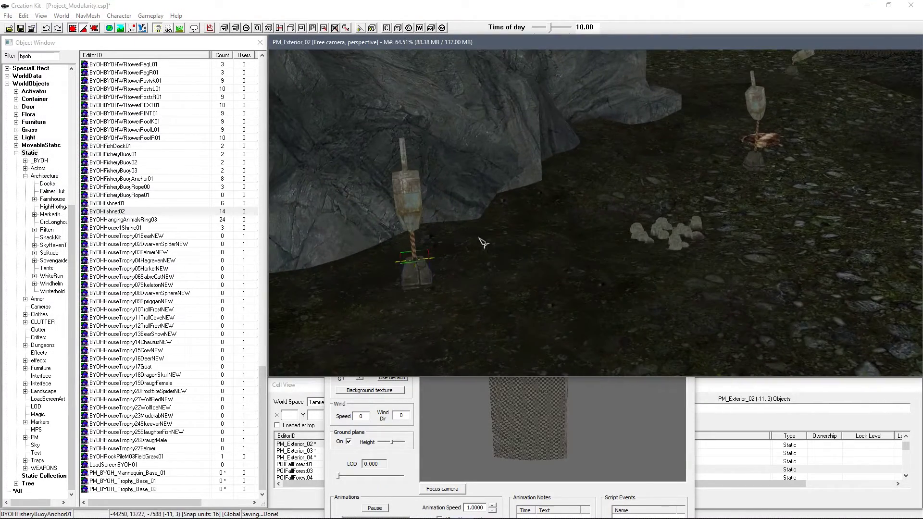
click(567, 224)
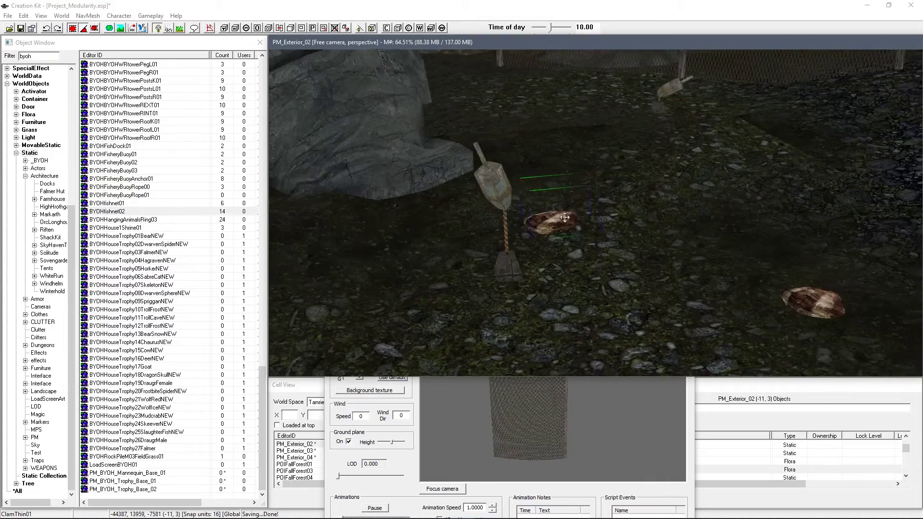
scroll(568, 226, down, 5)
scroll(553, 260, up, 6)
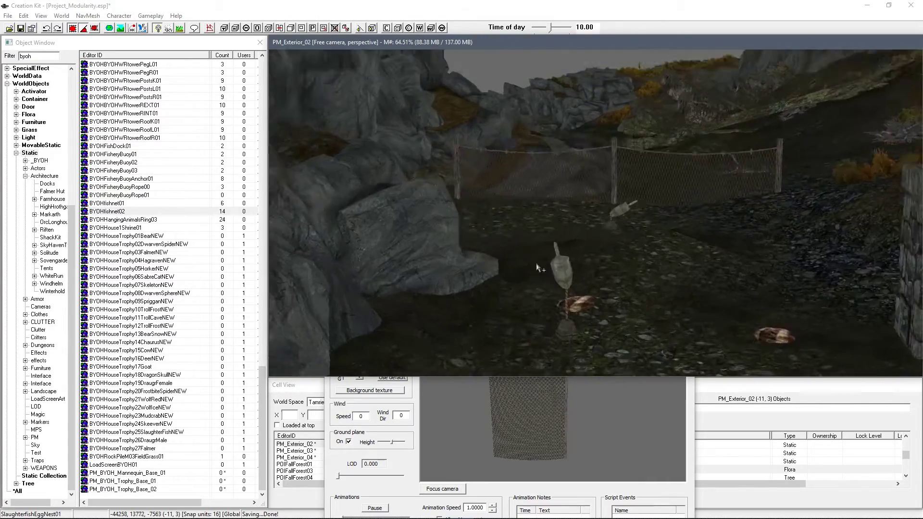
Place a BYOHFisheryBuoy01 over the riverbed between the existing buoys.
click(496, 159)
click(115, 105)
click(120, 170)
drag(113, 154, 627, 163)
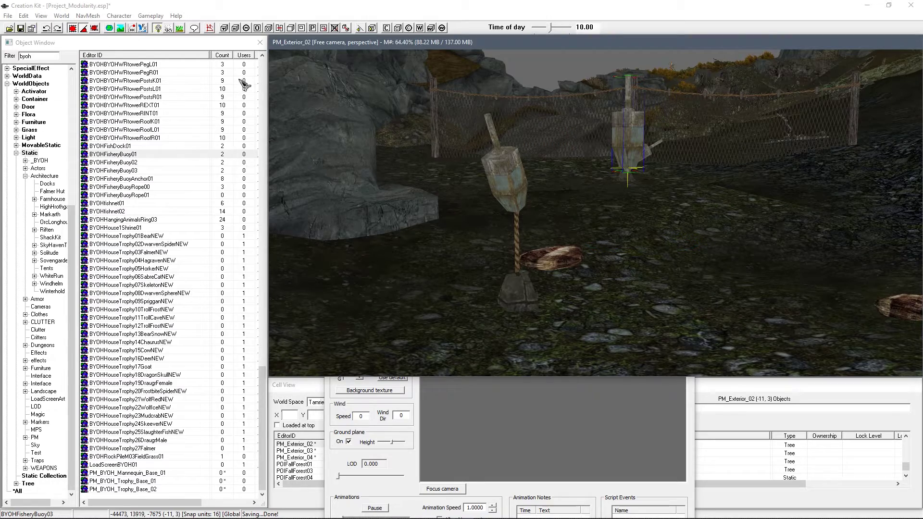
middle_drag(604, 148, 408, 108)
scroll(602, 151, up, 5)
click(563, 161)
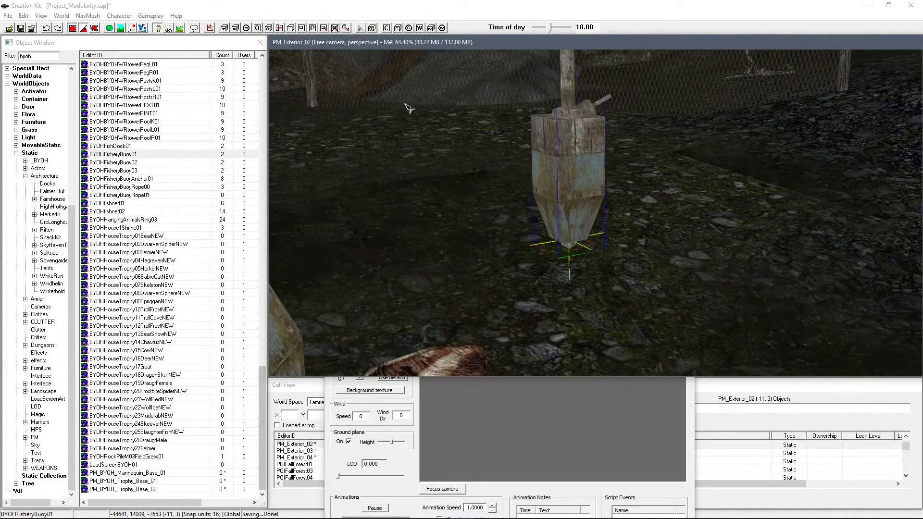
scroll(588, 174, down, 5)
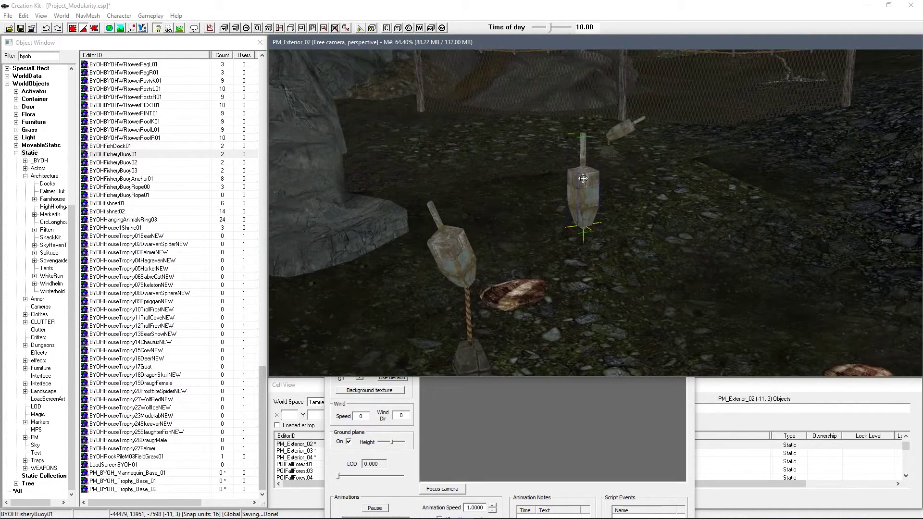
shift+middle_drag(586, 143, 595, 161)
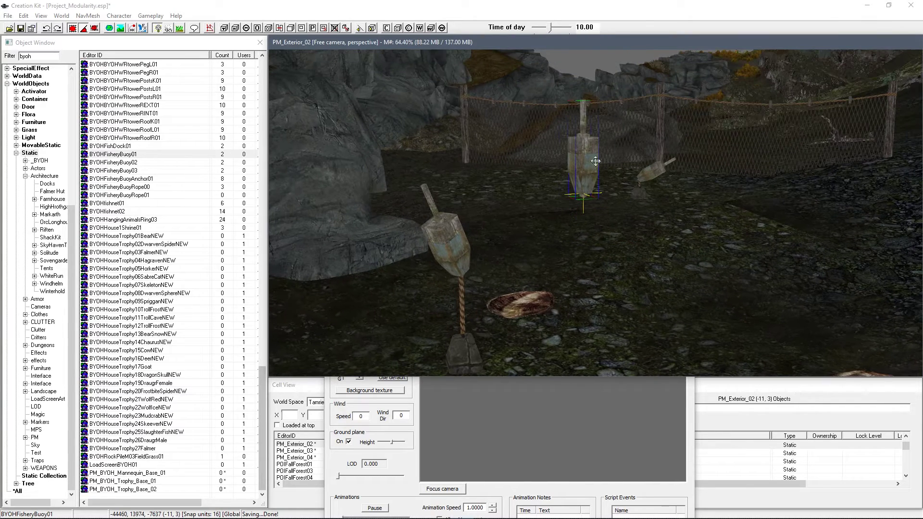
Add a BYOHFisheryBuoyRope00 and align its upper end with the tip of the new buoy.
click(115, 187)
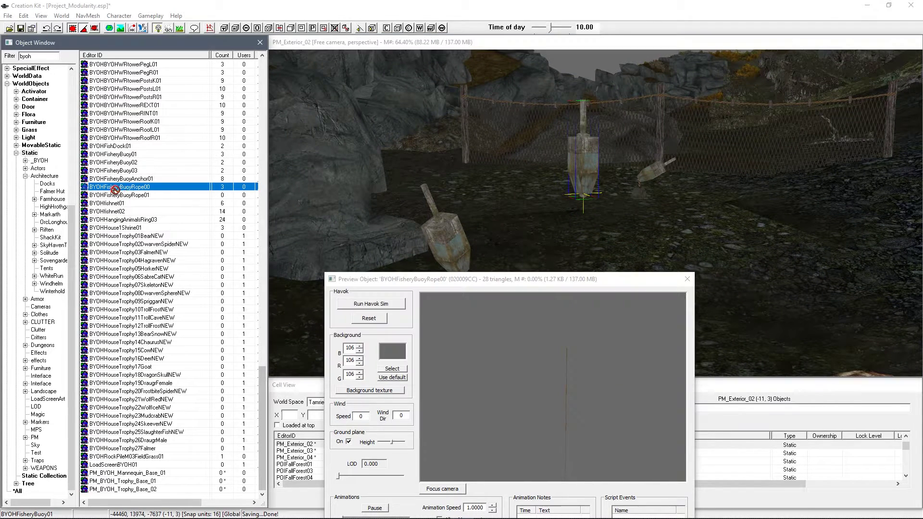
click(606, 193)
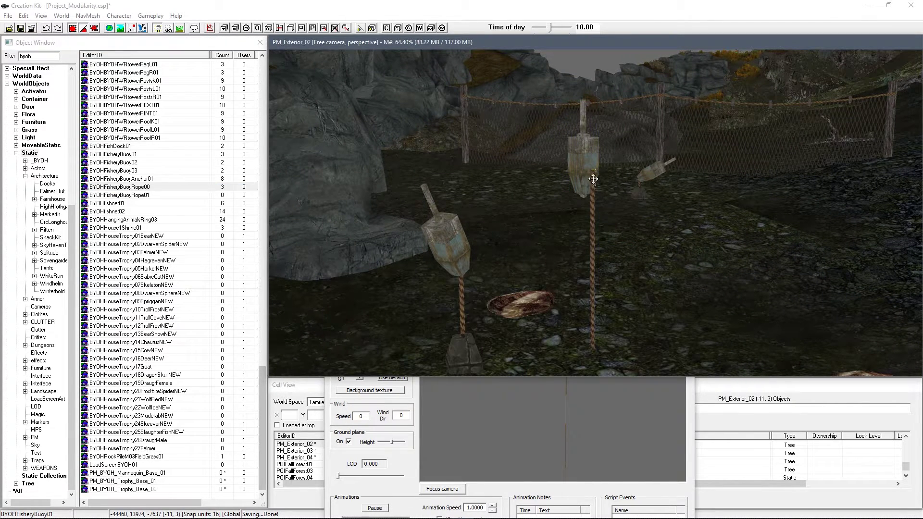
shift+middle_drag(585, 174, 545, 160)
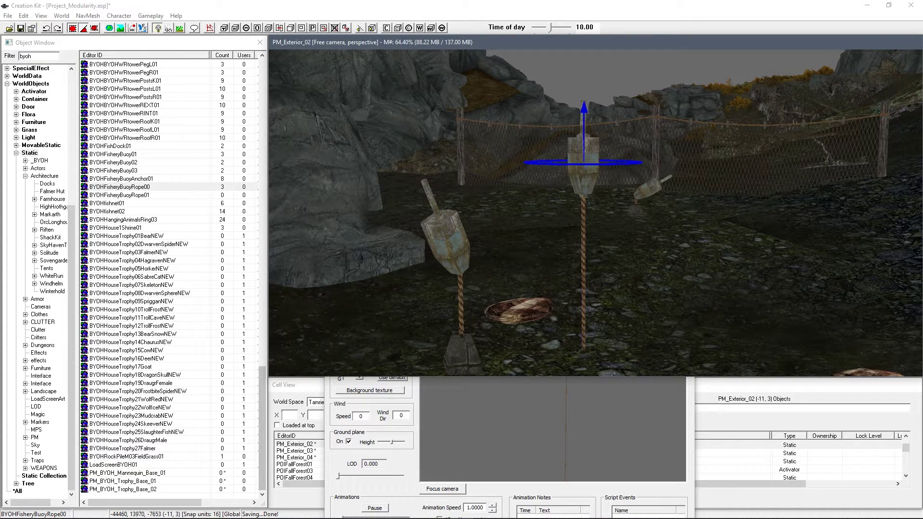
mouse_move(556, 262)
shift+middle_down()
mouse_move(558, 220)
mouse_move(547, 266)
shift+middle_up()
Add a BYOHFisheryBuoyAnchor01 and position it at the lower end of the new buoy's rope.
click(134, 196)
click(118, 203)
click(116, 196)
click(106, 171)
drag(106, 179, 620, 248)
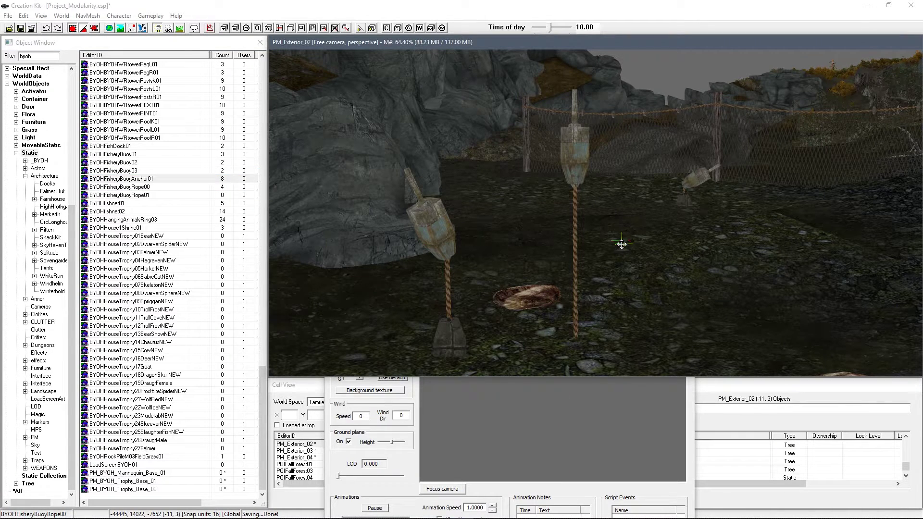
shift+middle_drag(626, 240, 592, 188)
Select the new buoy, rope and anchor together and move them as one group over the riverbed.
scroll(594, 204, down, 3)
ctrl+click(585, 158)
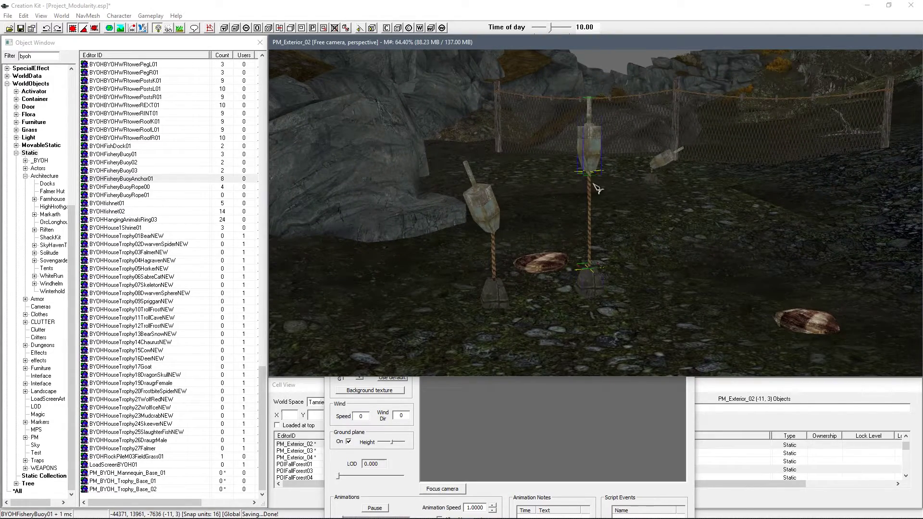
shift+middle_drag(610, 227, 595, 202)
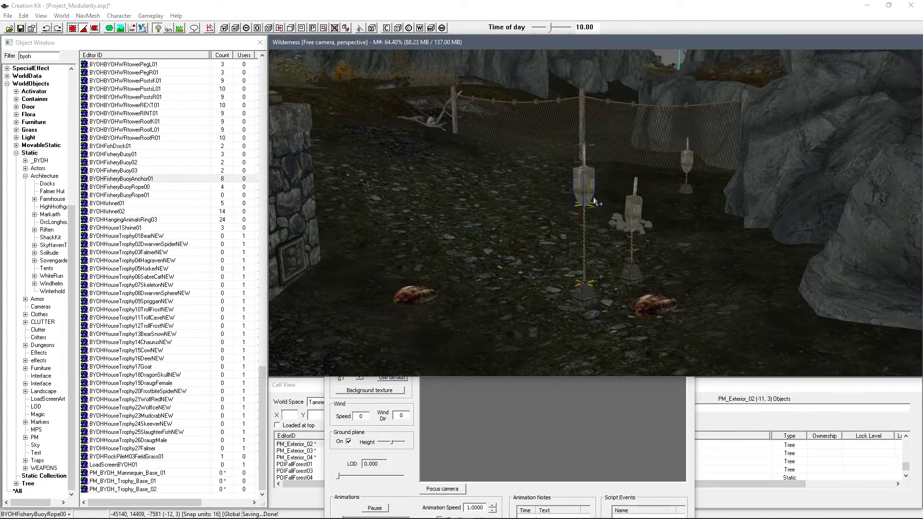
Show the water again in the render view.
click(41, 16)
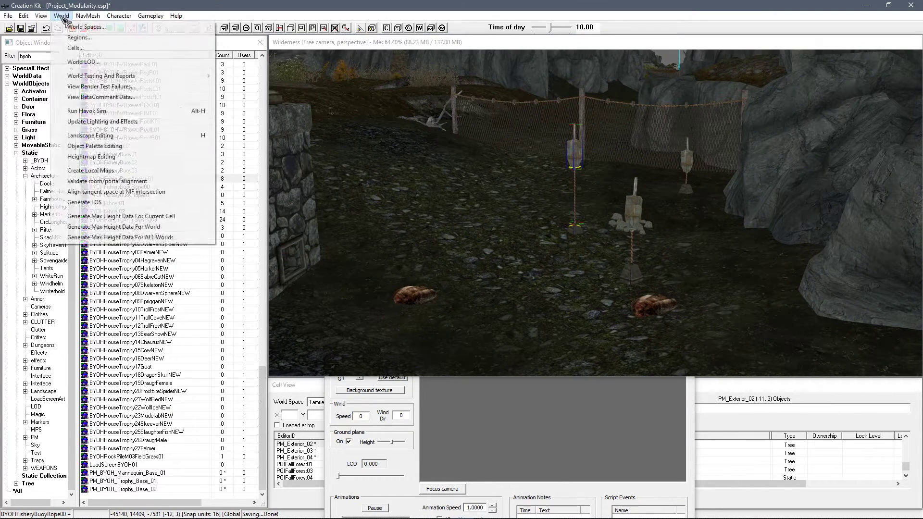
click(65, 97)
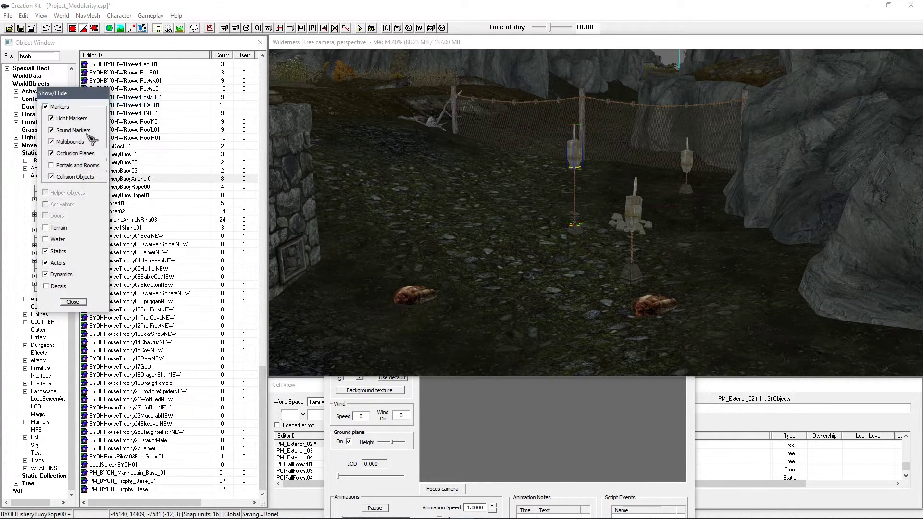
click(58, 239)
click(72, 302)
Lower the buoy group so the buoy floats at the water surface and its anchor sits on the riverbed.
drag(576, 152, 576, 154)
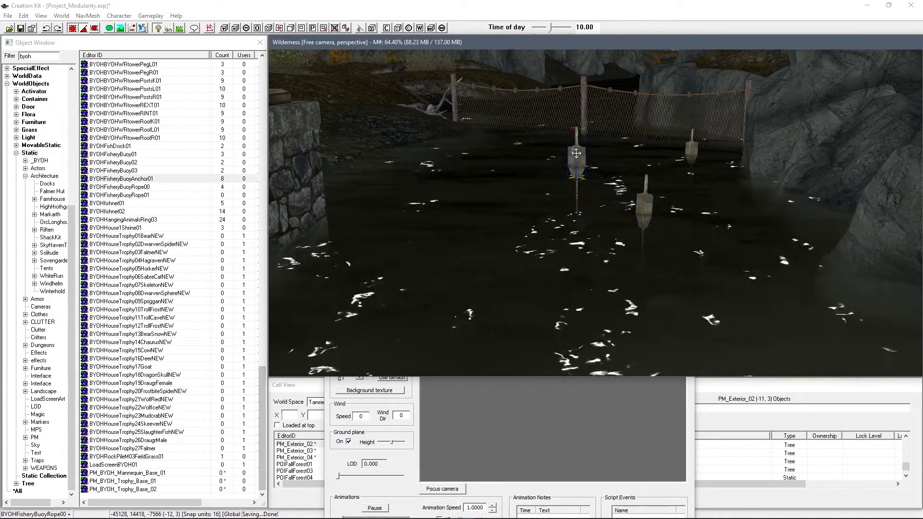
scroll(576, 154, up, 5)
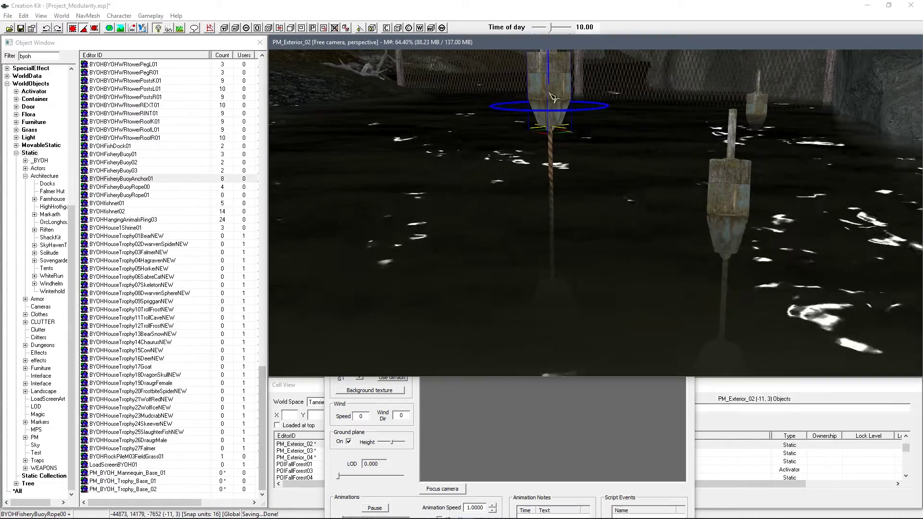
middle_drag(554, 98, 562, 261)
click(565, 269)
drag(566, 269, 578, 275)
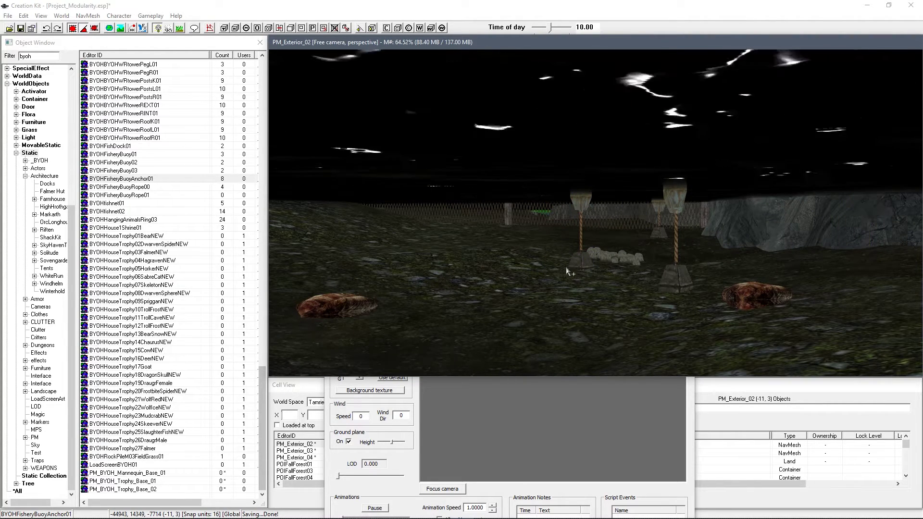
Replace the selected BYOHFisheryBuoy01 with BYOHFisheryBuoy02, limiting Search & Replace to the selection.
middle_drag(581, 263, 668, 232)
click(595, 213)
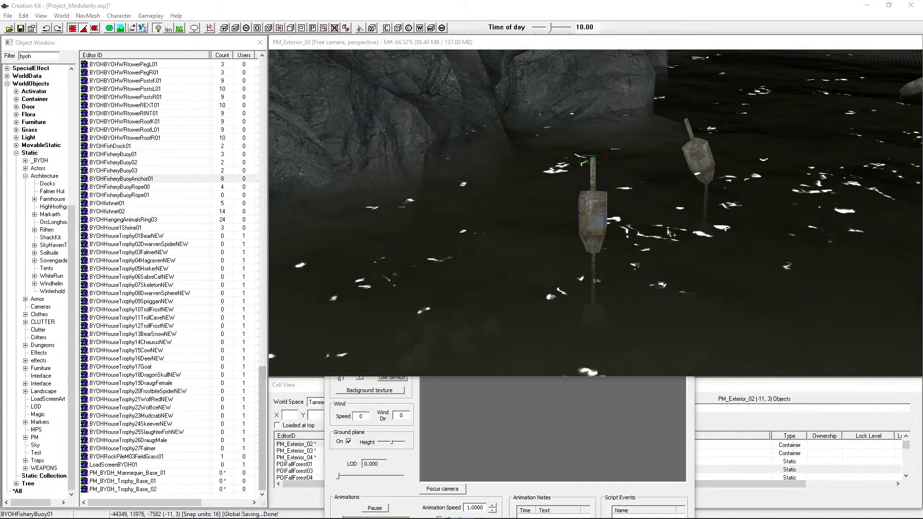
key(ctrl+f)
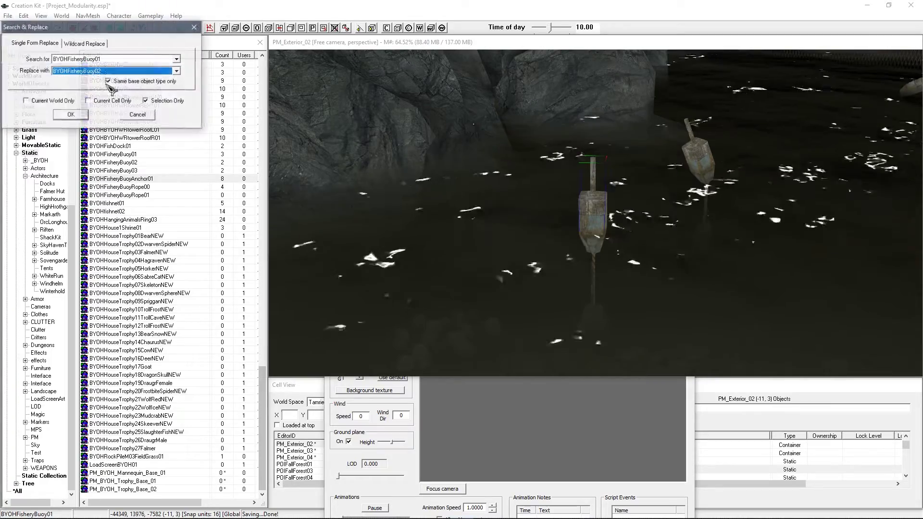
click(71, 115)
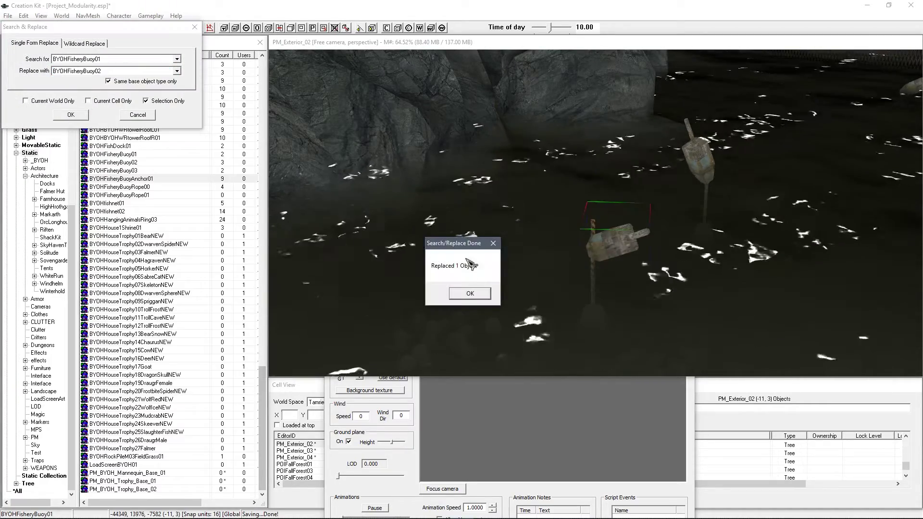
click(470, 294)
Inspect the replaced buoy above and below the water, and delete it together with its rope and anchor.
middle_drag(537, 272, 596, 235)
click(594, 237)
middle_drag(592, 286, 573, 260)
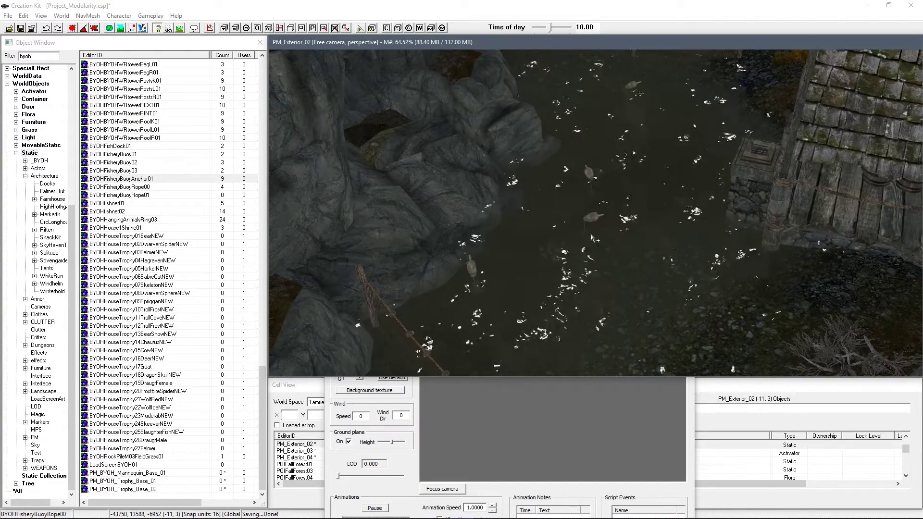
scroll(591, 225, down, 5)
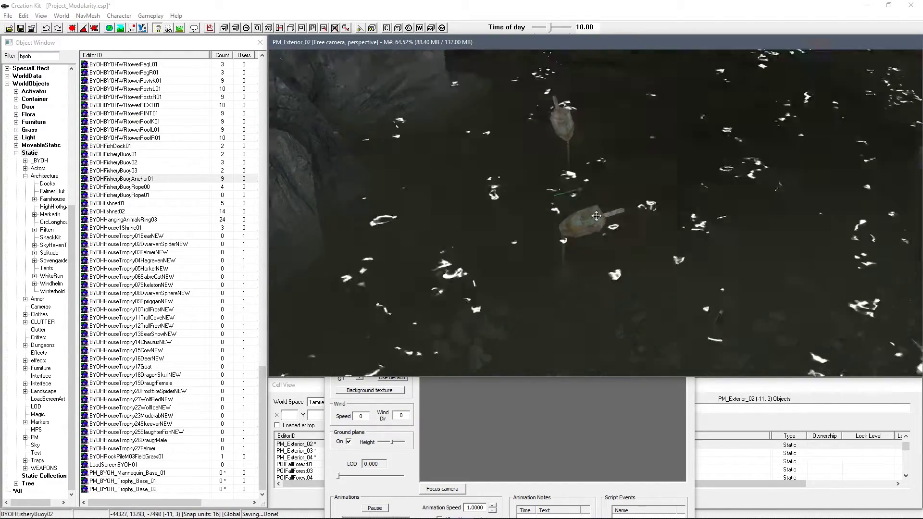
middle_drag(596, 216, 610, 186)
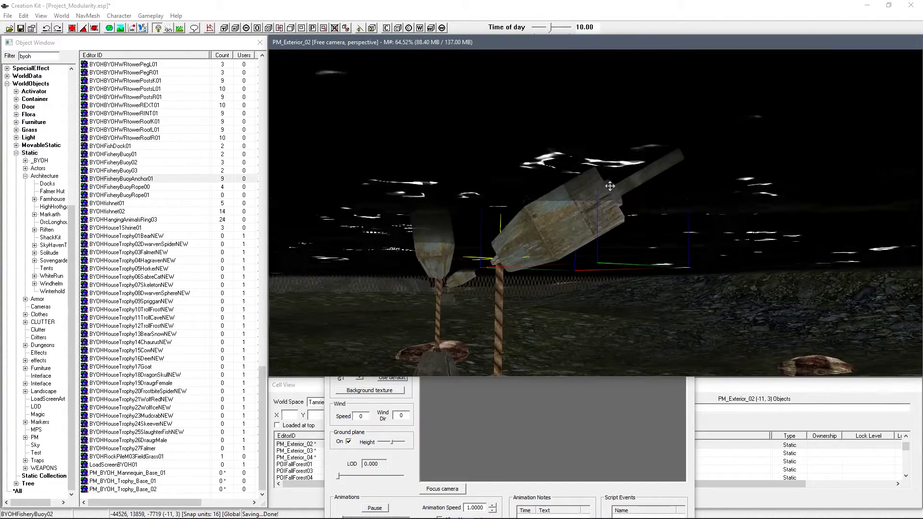
ctrl+click(499, 295)
middle_drag(500, 295, 506, 290)
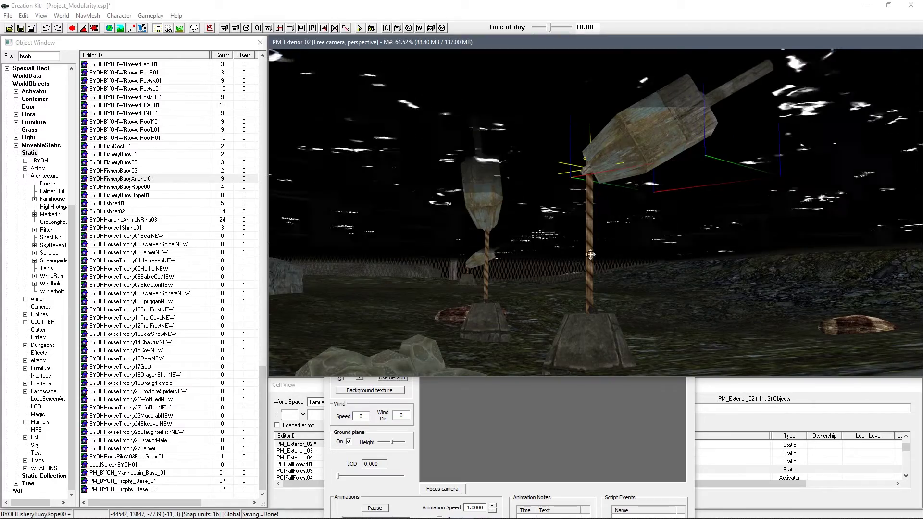
ctrl+click(625, 169)
click(586, 343)
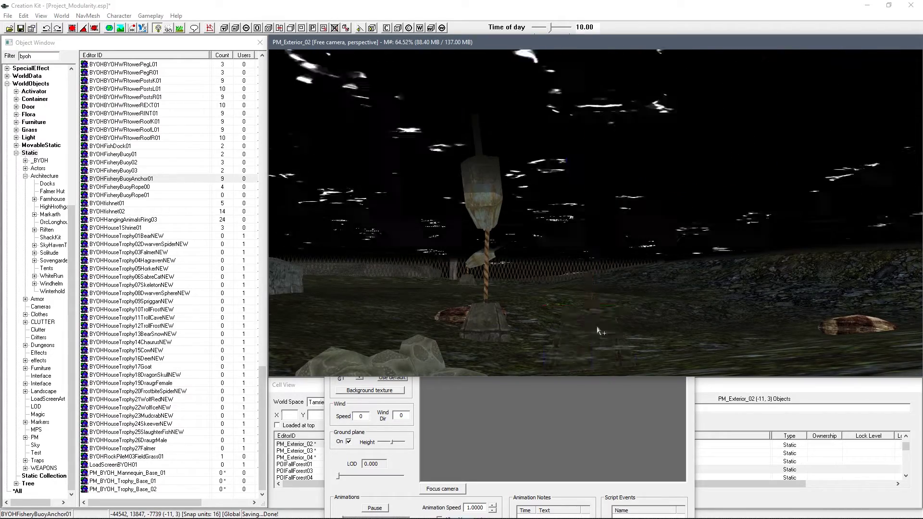
Hide the water in the render view so the riverbed with its clams and anchors can be worked on.
scroll(582, 303, up, 5)
scroll(581, 297, down, 5)
shift+middle_drag(580, 297, 572, 332)
scroll(571, 332, up, 3)
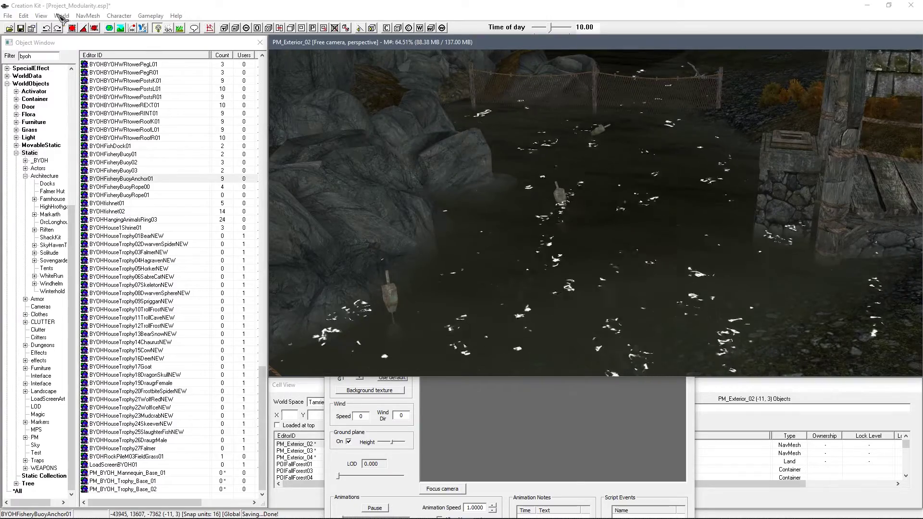
click(41, 15)
click(53, 99)
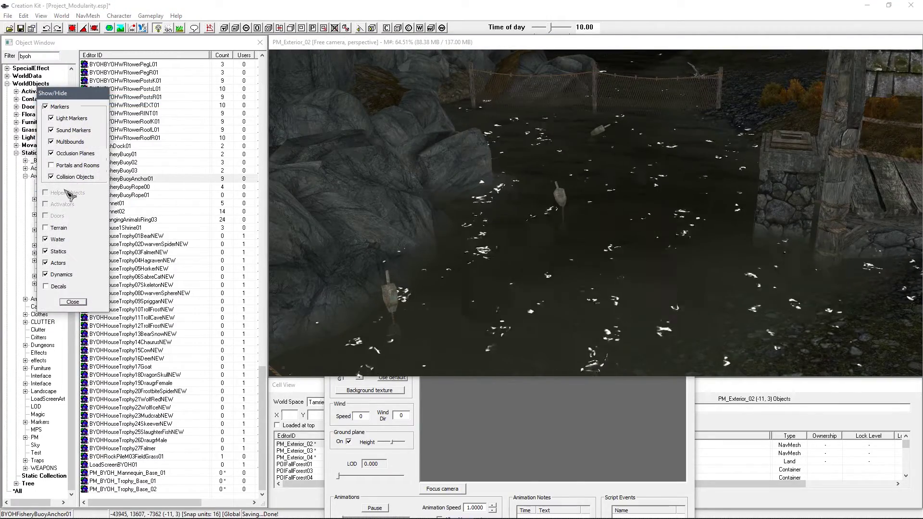
click(45, 239)
click(72, 301)
scroll(535, 212, up, 5)
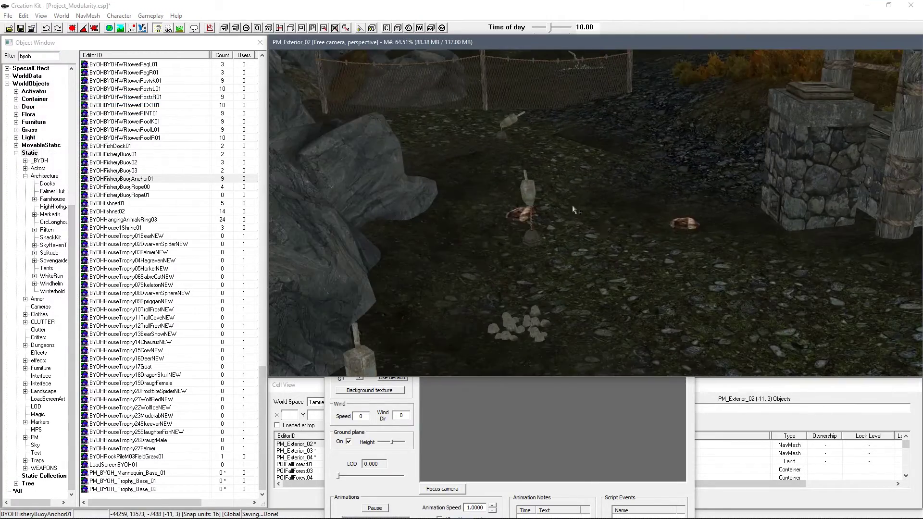
Check which object the clam beside the middle buoy is, and close its reference without changes.
click(550, 177)
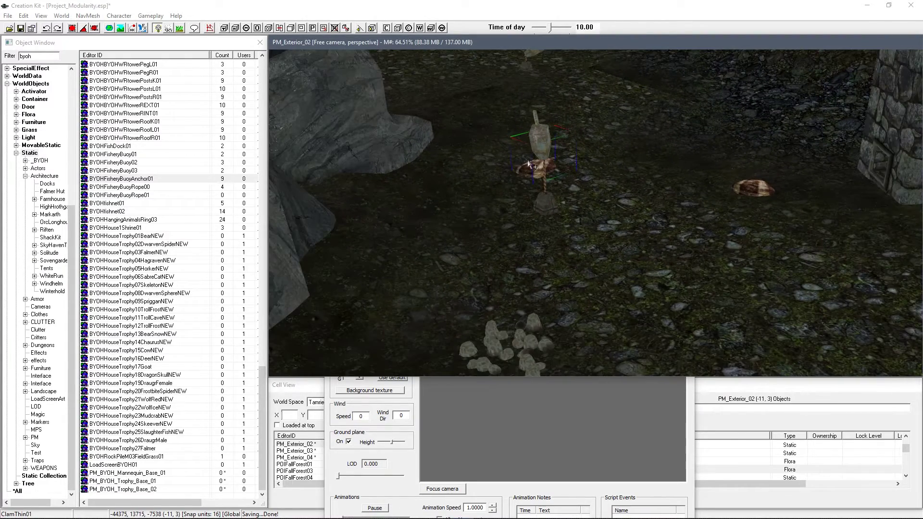
double_click(527, 168)
key(Escape)
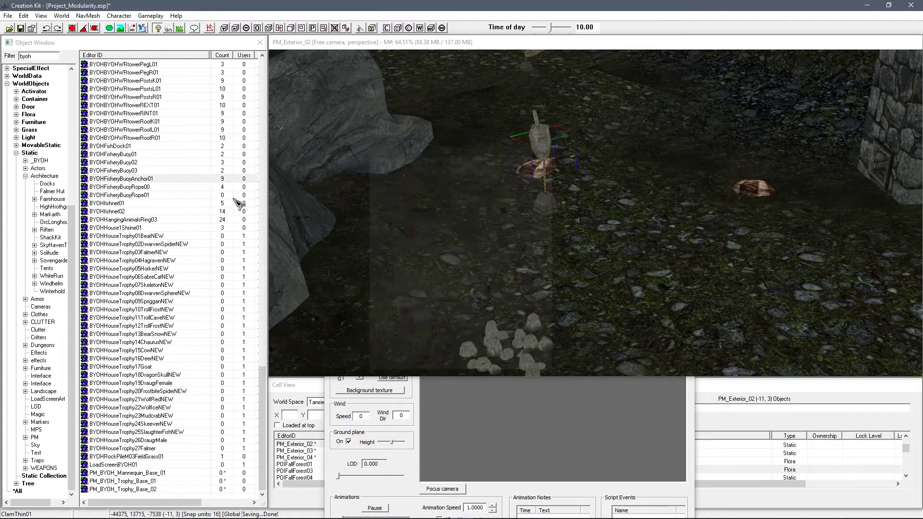
Collapse the unneeded object categories and list the BYOH-filtered objects in the Flora category.
click(34, 122)
scroll(48, 135, up, 7)
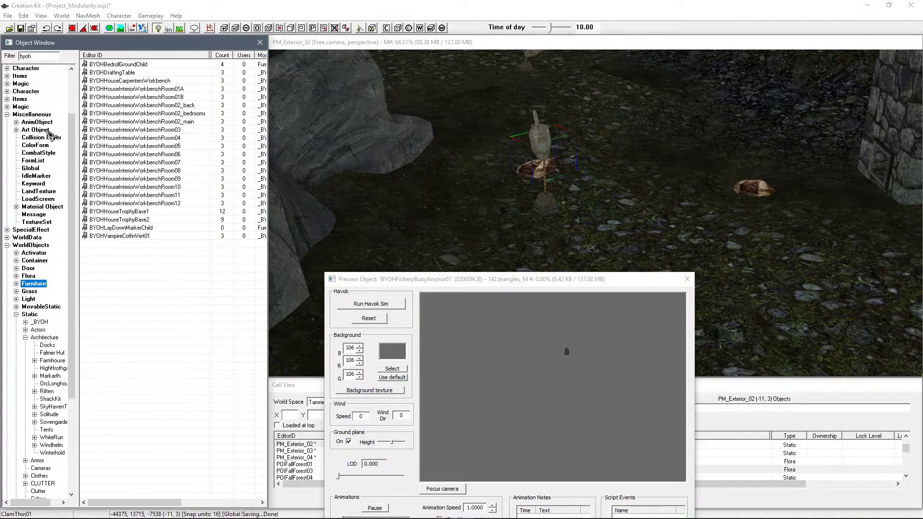
click(7, 115)
click(7, 99)
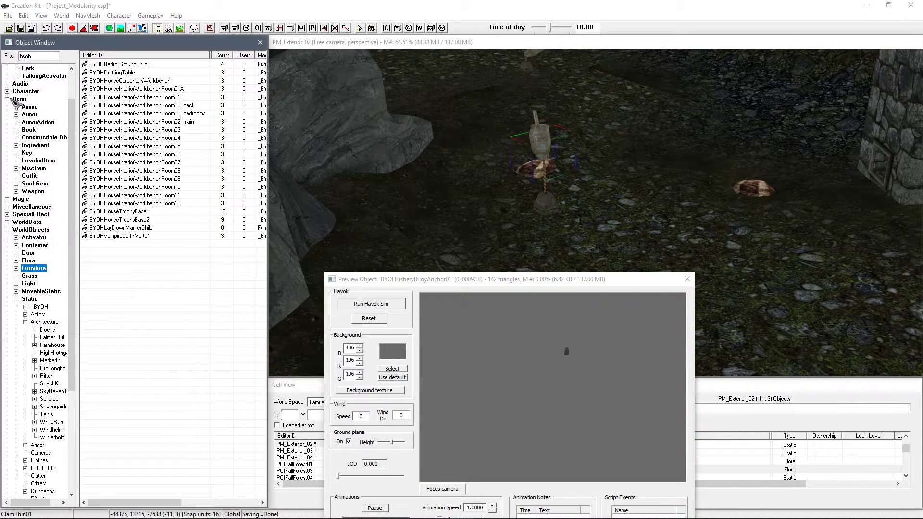
click(8, 99)
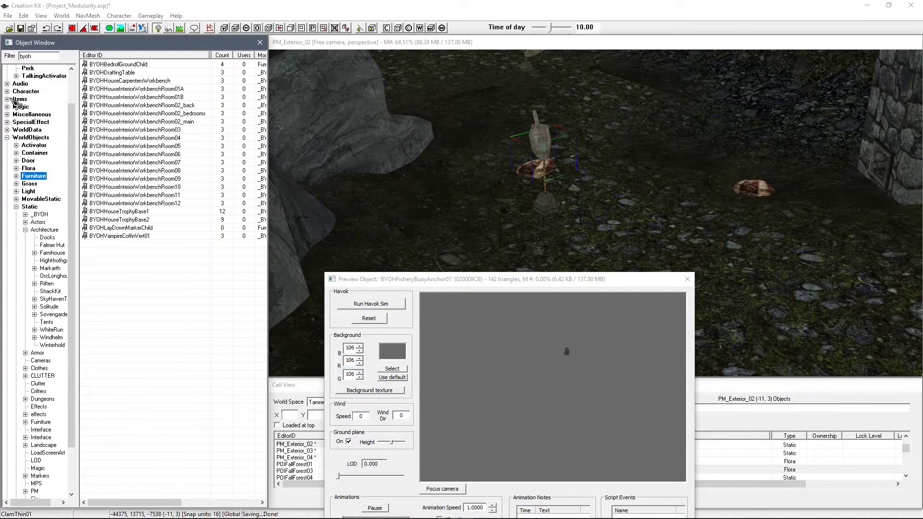
click(31, 138)
click(38, 176)
scroll(39, 170, down, 1)
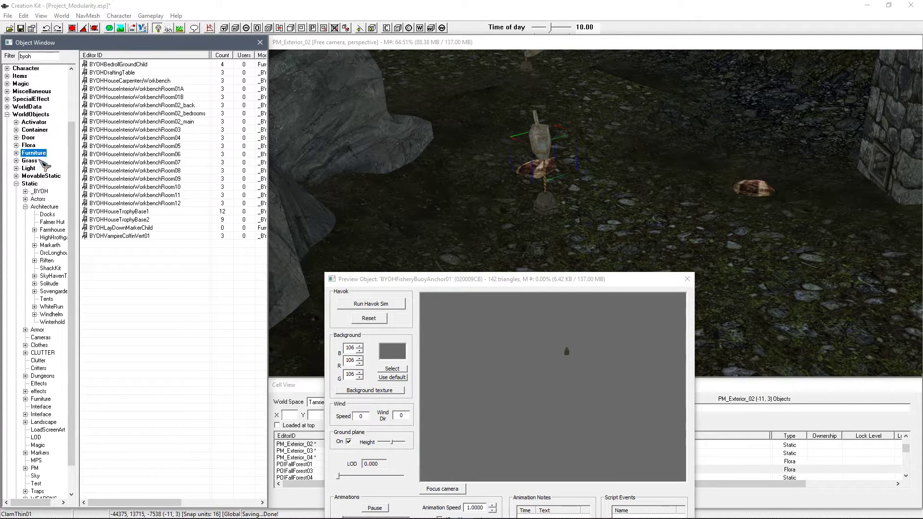
click(29, 146)
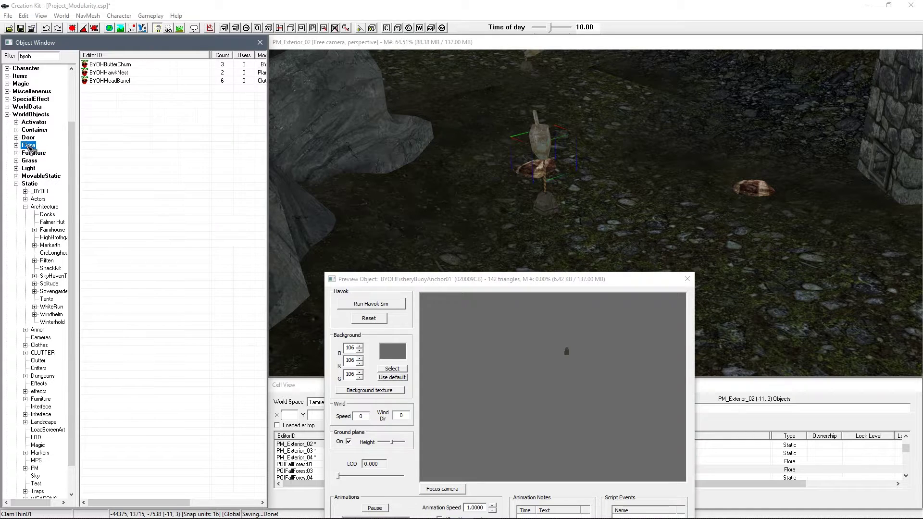
Preview the BYOH flora objects, filter the Flora list by "clam", and close the preview window.
click(93, 82)
click(108, 67)
click(113, 73)
click(107, 81)
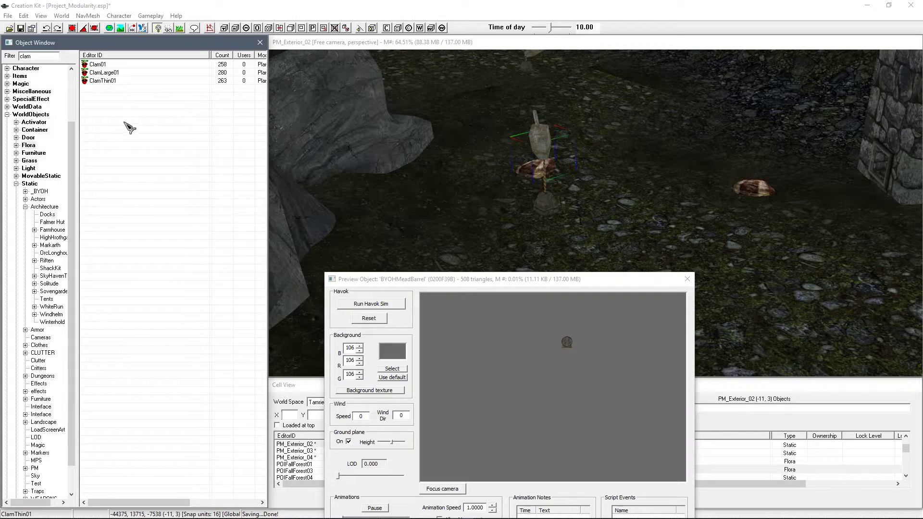
click(685, 284)
Filter the Static objects by "xmarker" and place an XMarker on the dock's planks near the barrels.
shift+middle_drag(606, 262, 581, 195)
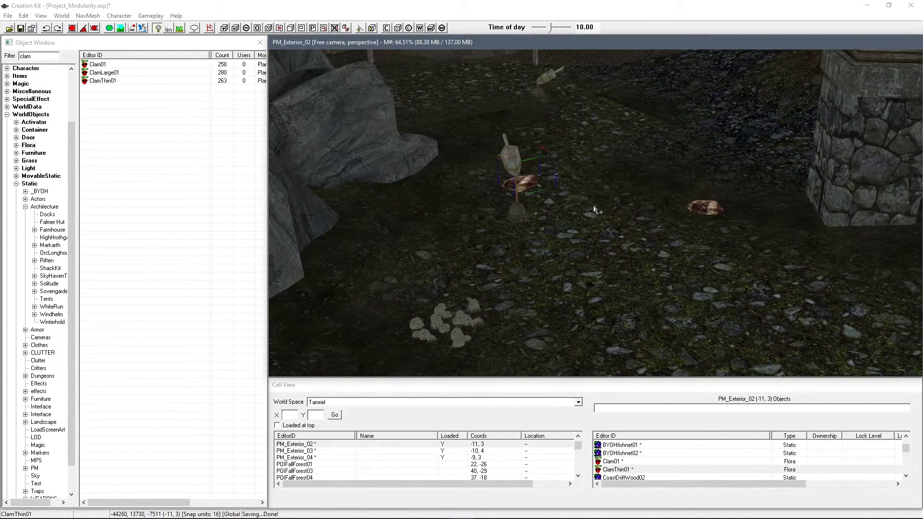
shift+middle_drag(358, 176, 558, 159)
shift+middle_drag(562, 124, 575, 151)
click(36, 57)
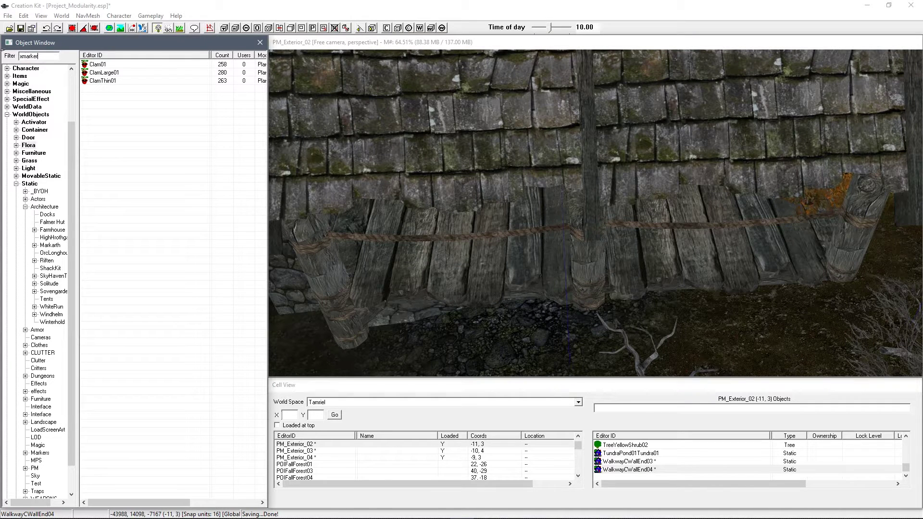
click(33, 185)
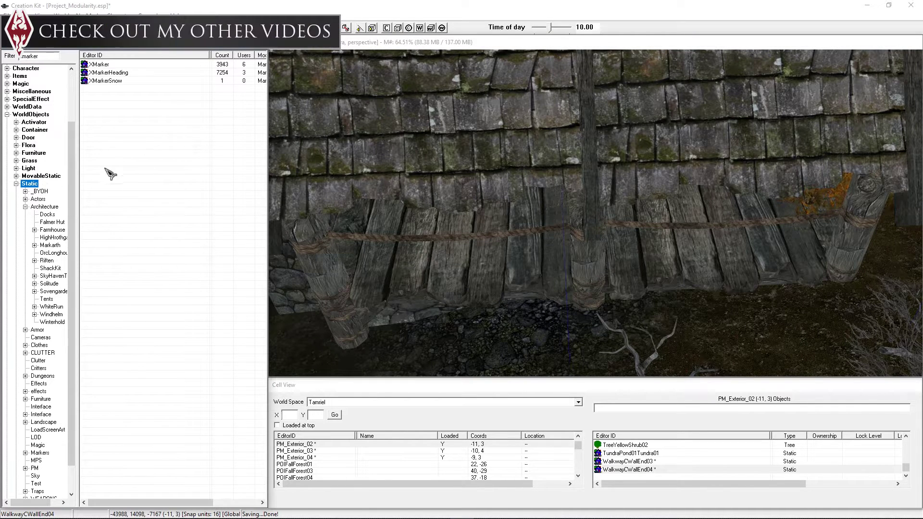
drag(524, 262, 518, 264)
shift+middle_drag(488, 248, 560, 236)
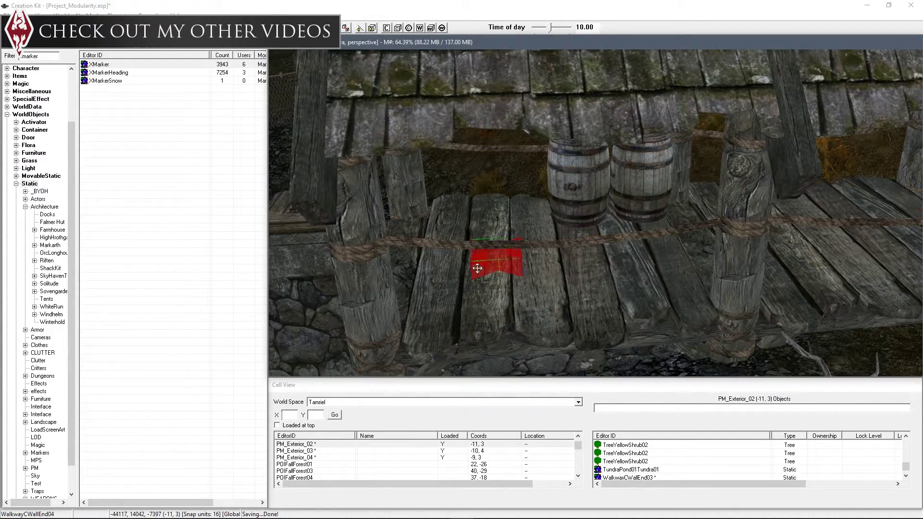
Give the XMarker the reference editor ID PM_X_Clams and set it to Initially Disabled.
double_click(477, 268)
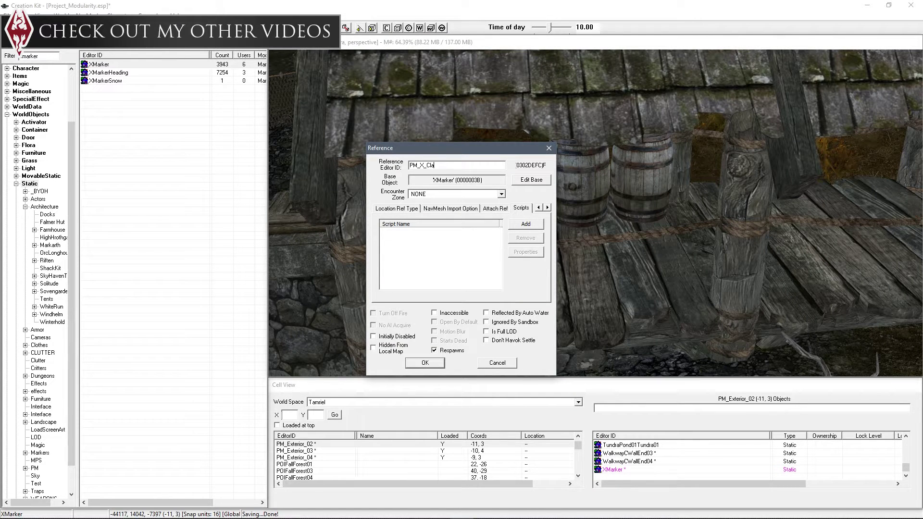
click(425, 363)
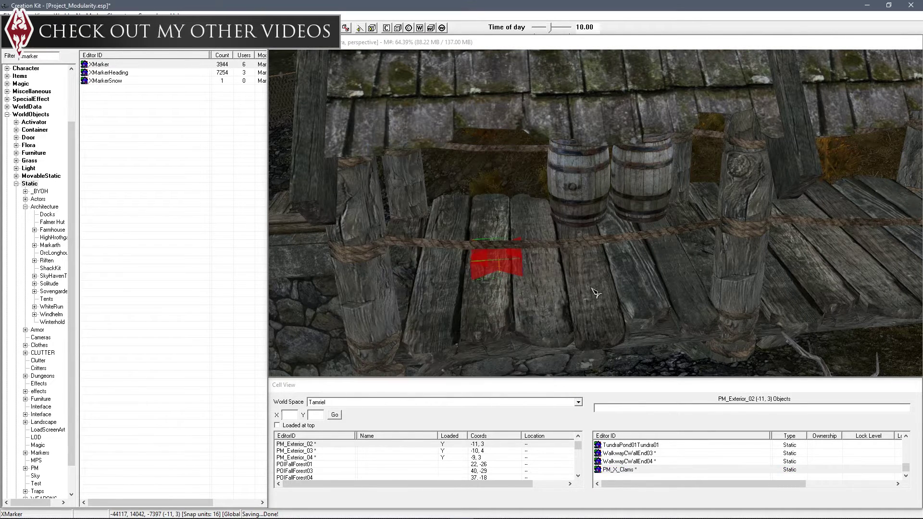
double_click(507, 261)
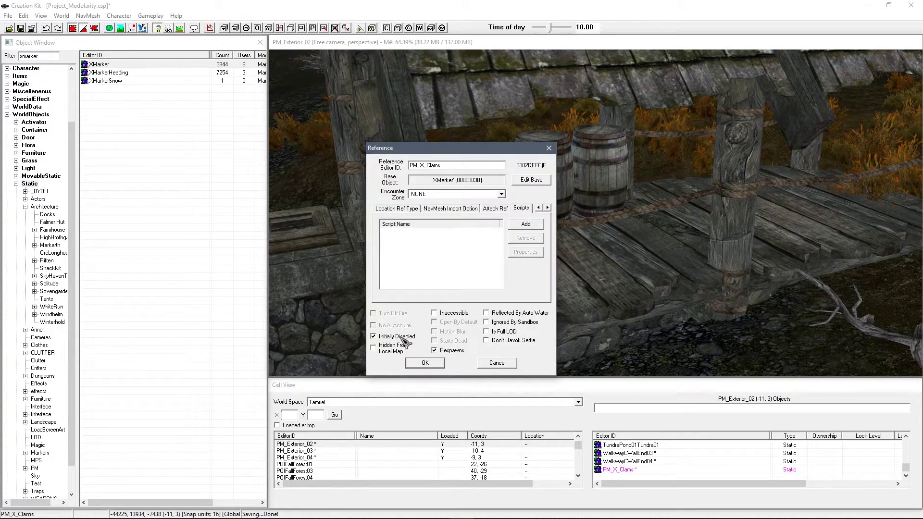
click(434, 363)
Select both riverbed clams and set PM_X_Clams as their enable parent with a reference batch action.
middle_drag(447, 356, 545, 314)
click(553, 298)
ctrl+click(435, 251)
shift+middle_drag(435, 251, 460, 248)
key(minus)
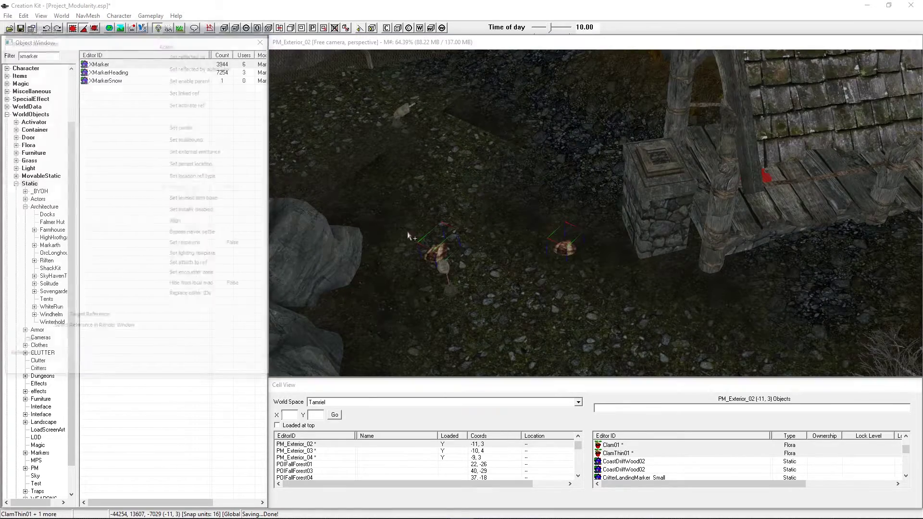
shift+middle_drag(484, 213, 465, 206)
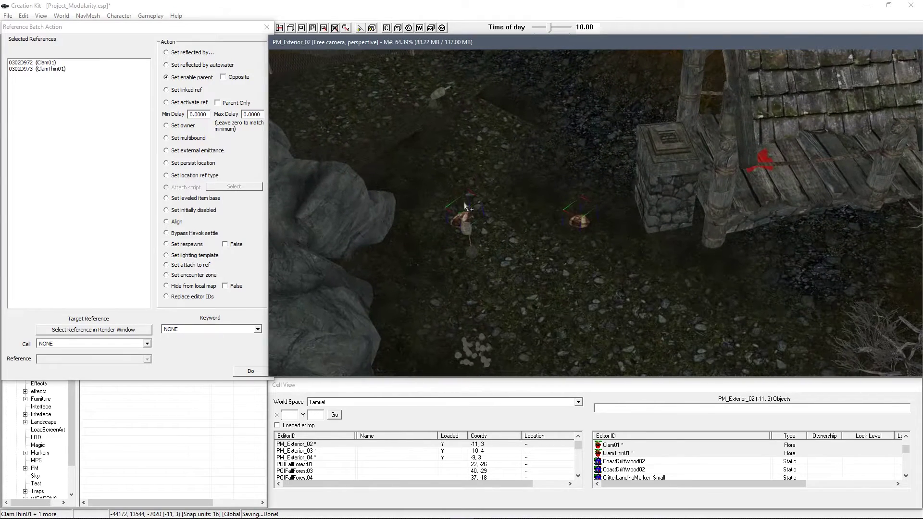
click(762, 157)
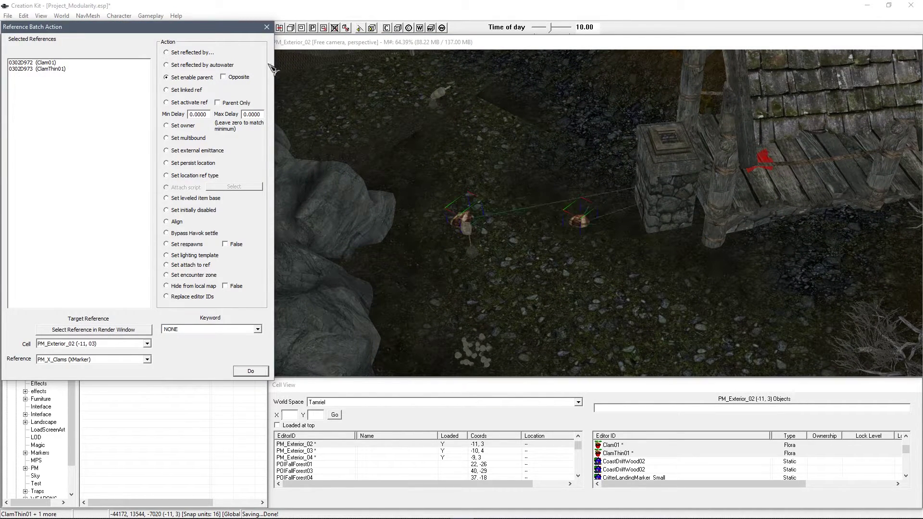
click(266, 28)
Examine the clams' enable parent links, reopening the reference batch action window and closing it without changes.
scroll(480, 243, up, 5)
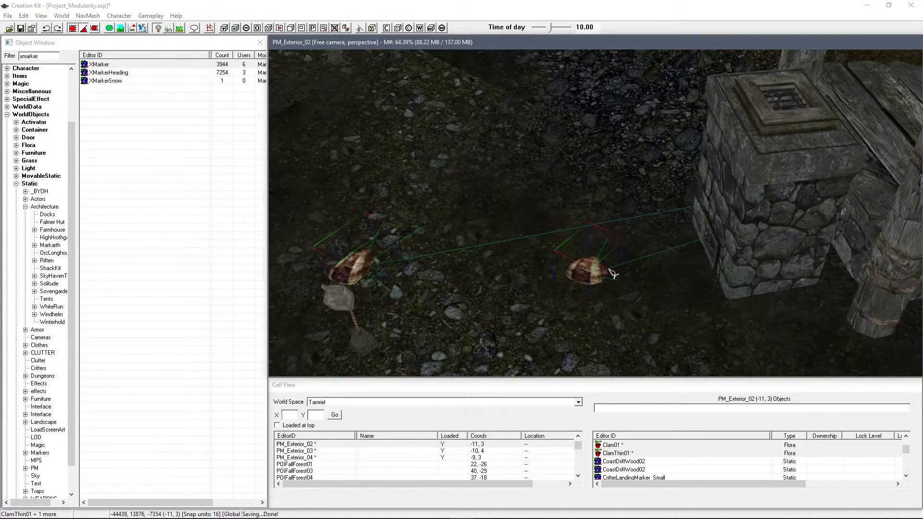
shift+middle_drag(598, 261, 600, 264)
key(minus)
middle_drag(453, 216, 535, 184)
click(266, 27)
scroll(534, 184, down, 2)
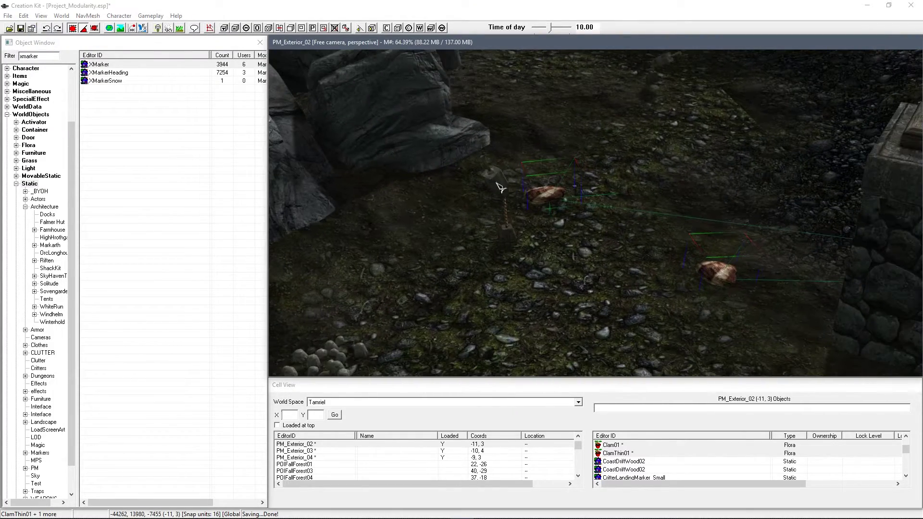
Check the Enable Parent settings in the ClamThin01 reference and close it without changes.
click(498, 183)
scroll(501, 181, down, 4)
double_click(575, 169)
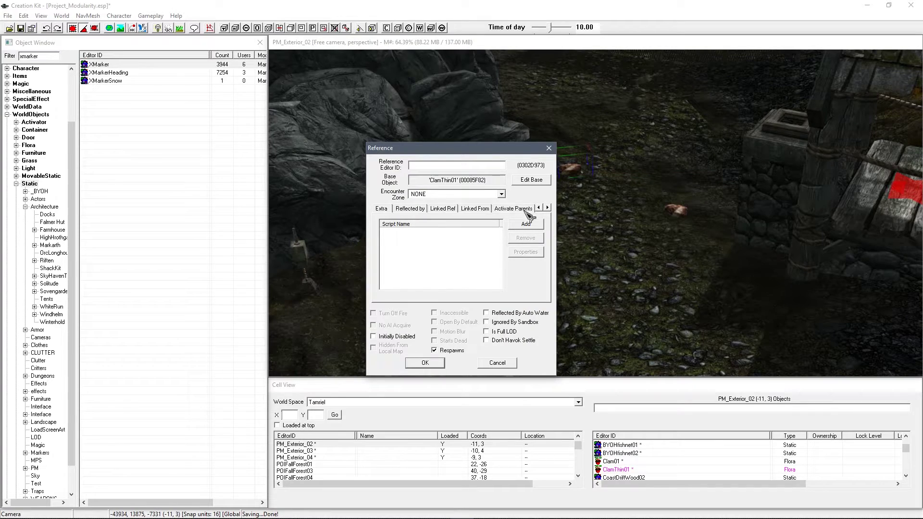
click(500, 210)
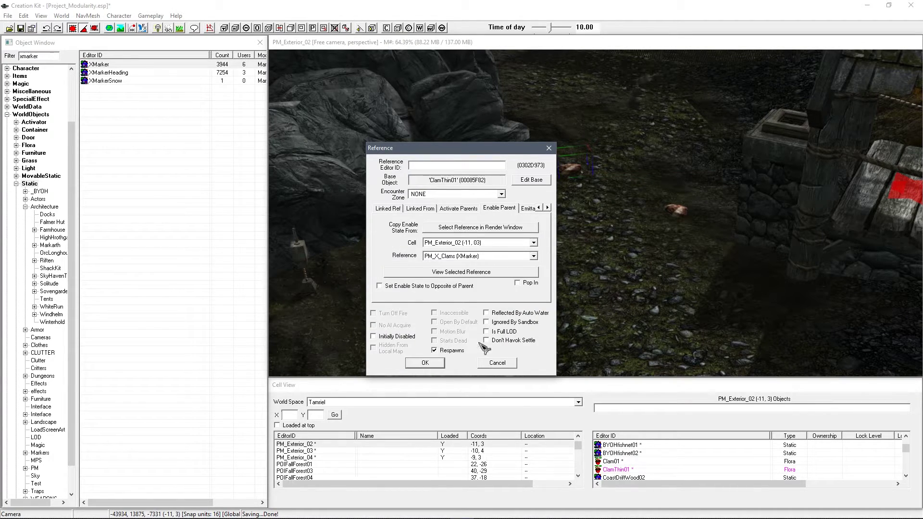
click(496, 363)
shift+middle_drag(496, 364, 533, 243)
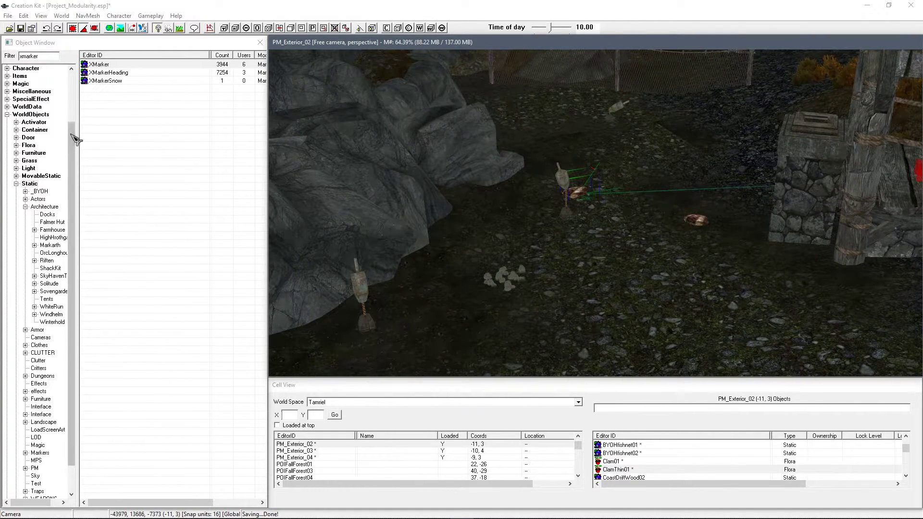
Filter the Actor objects by "slaught" and pick out BYOHHouseTameSlaughterfish in the list.
drag(72, 134, 72, 84)
scroll(517, 210, up, 2)
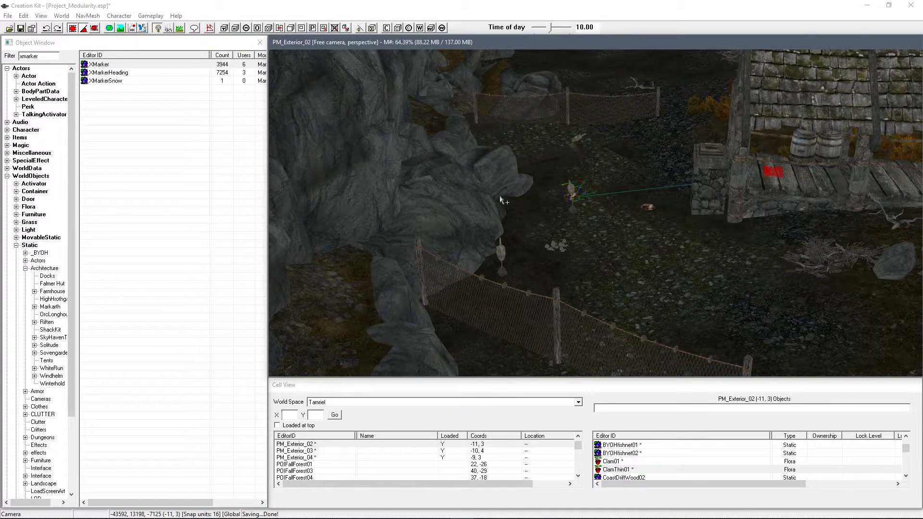
scroll(603, 167, down, 2)
click(43, 58)
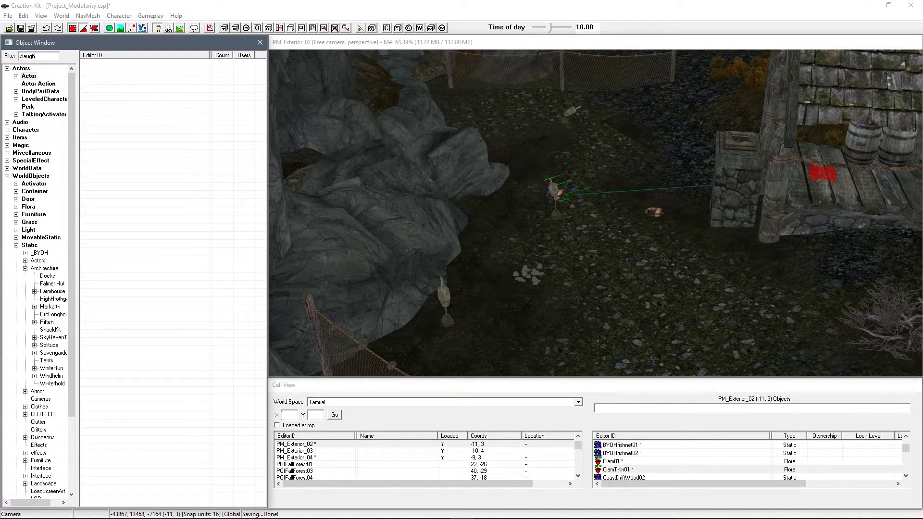
click(140, 66)
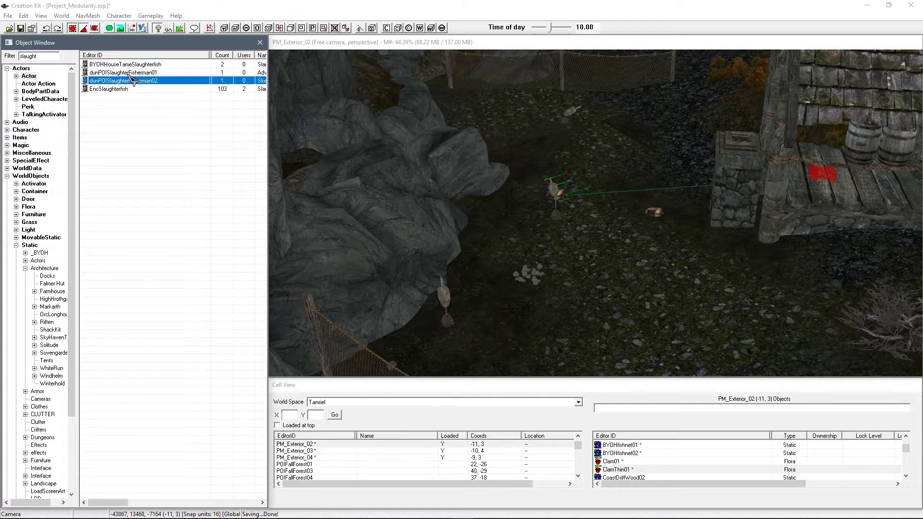
click(128, 72)
click(123, 66)
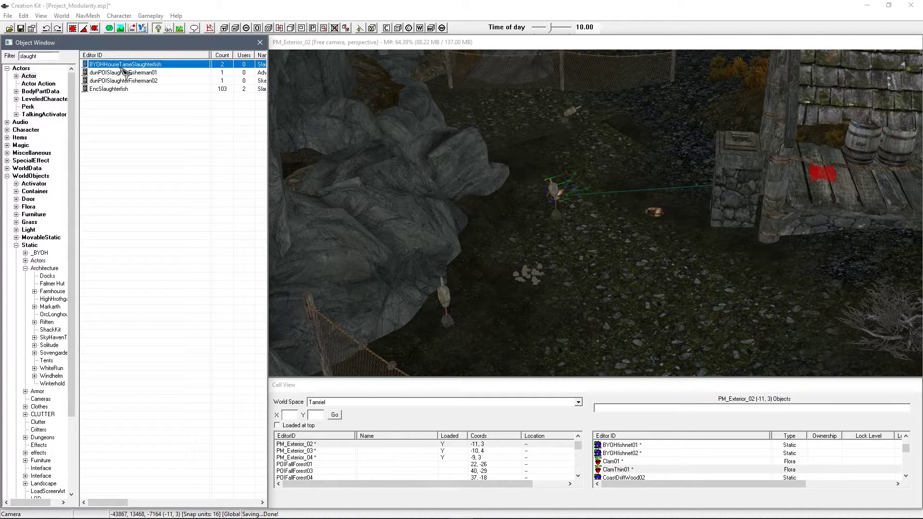
Open the BYOHHouseTameSlaughterfish actor and examine its AI Data attributes, including the Aggression setting.
middle_drag(396, 158, 486, 261)
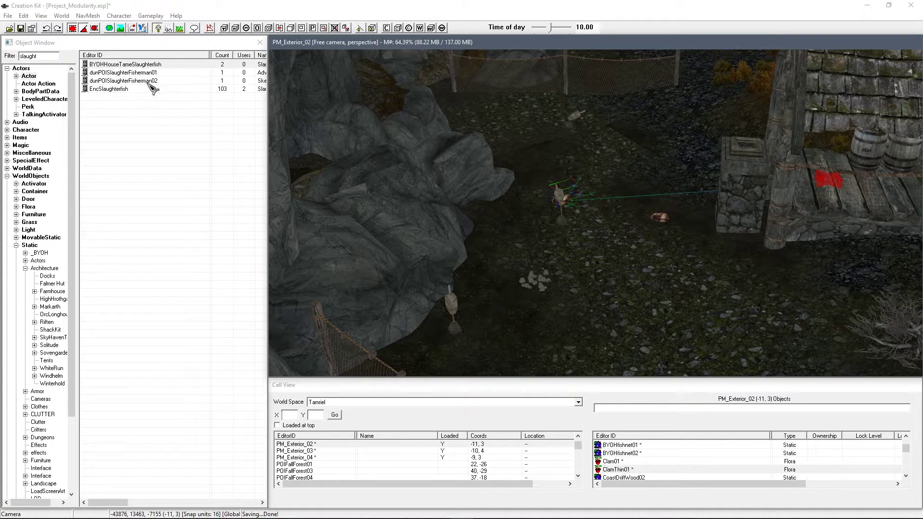
click(143, 65)
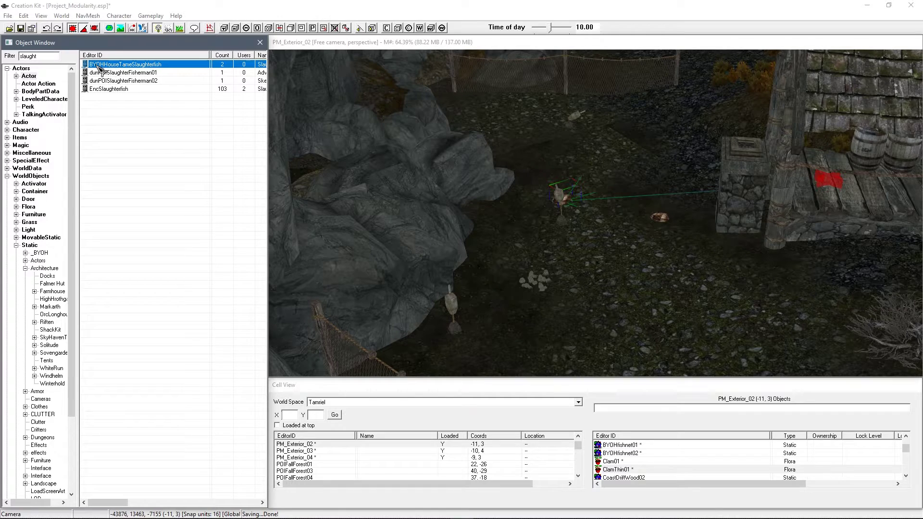
drag(100, 69, 174, 116)
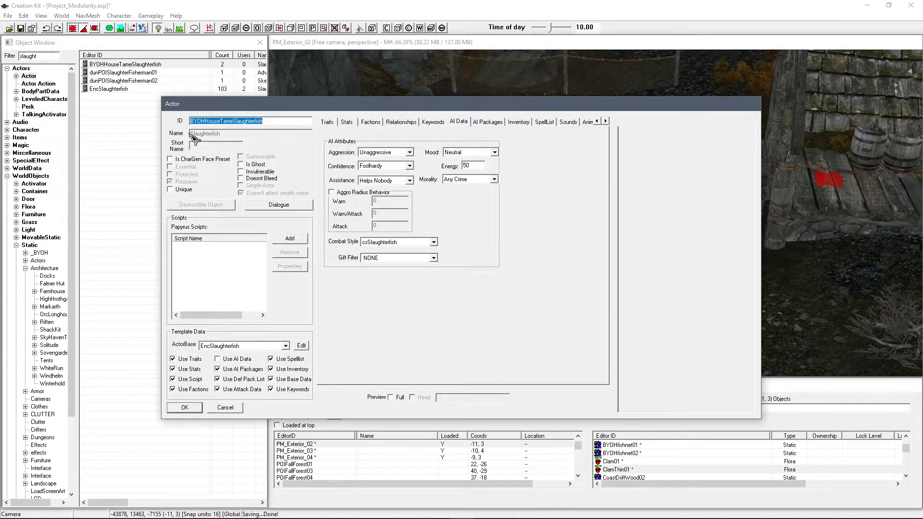
drag(264, 108, 270, 111)
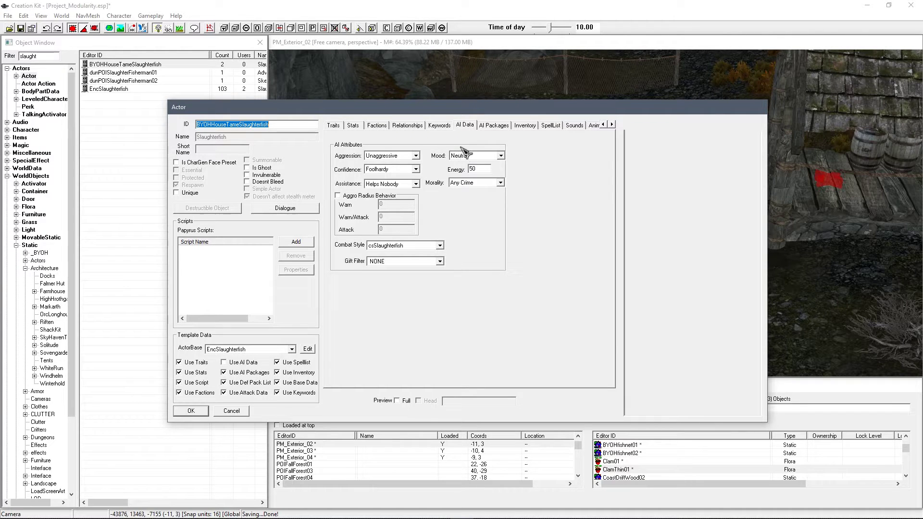
click(407, 160)
click(370, 163)
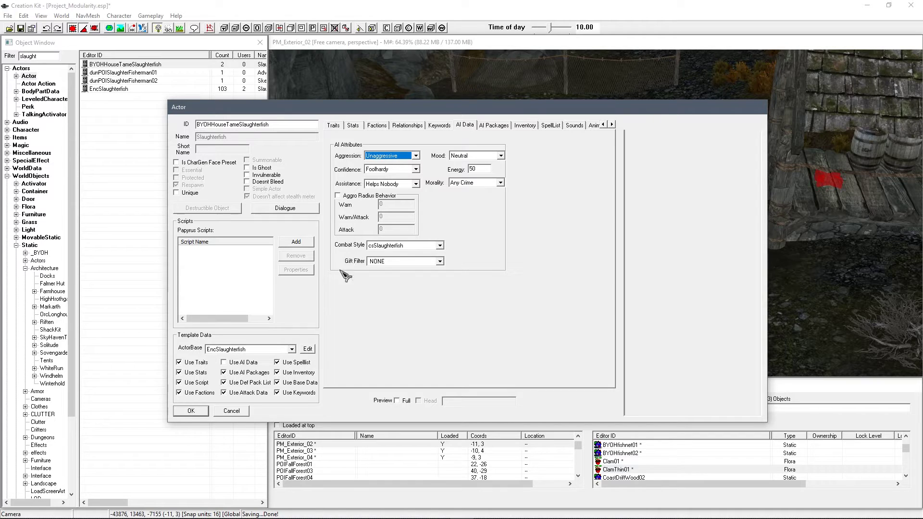
Close the actor settings without changes and place a BYOHHouseTameSlaughterfish in the pond beside the clams and float.
click(242, 413)
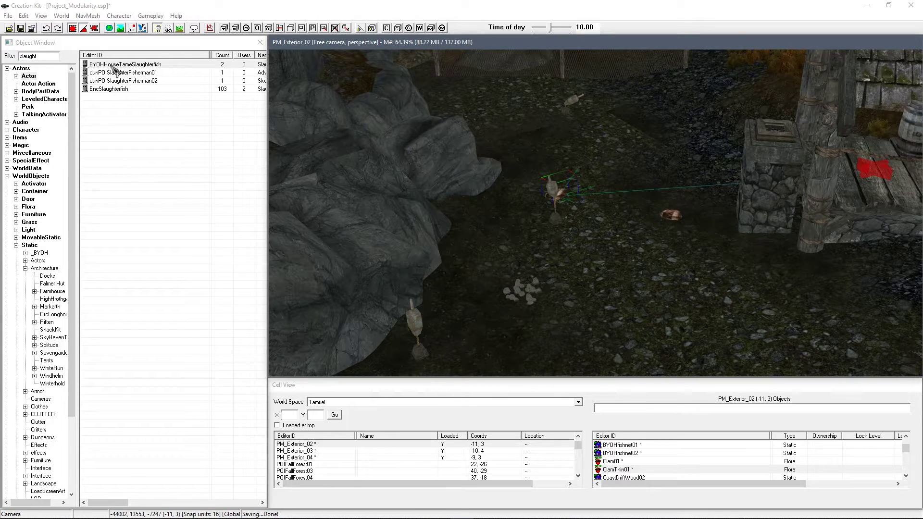
drag(116, 69, 112, 67)
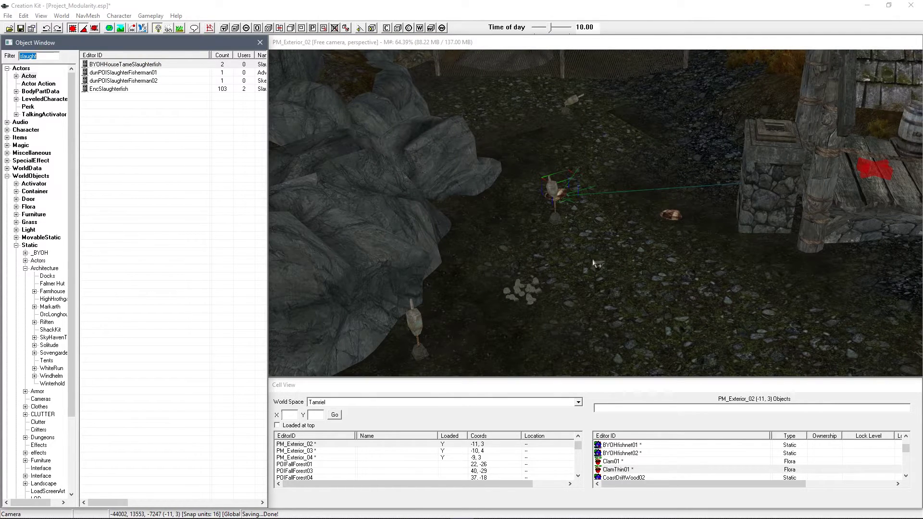
drag(595, 264, 596, 263)
shift+middle_drag(597, 258, 564, 258)
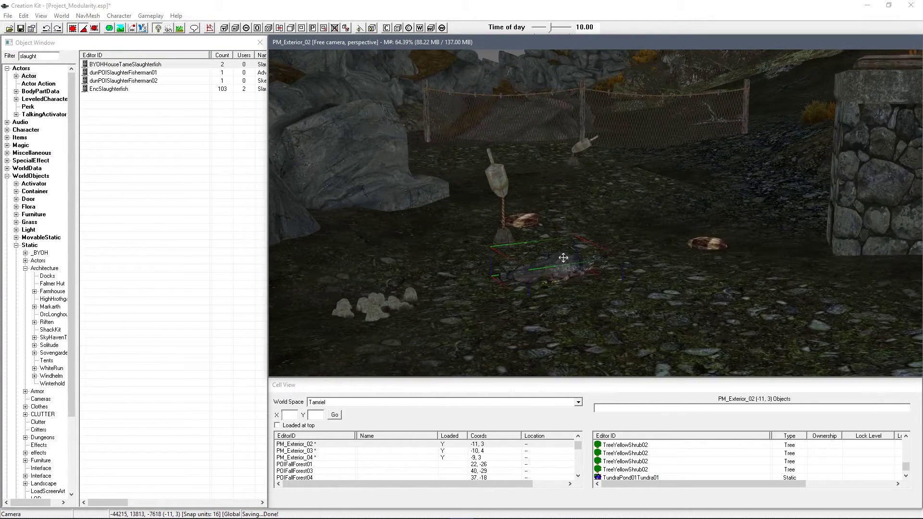
drag(563, 258, 557, 198)
mouse_move(567, 196)
shift+middle_down()
mouse_move(587, 201)
mouse_move(577, 195)
shift+middle_up()
key(q)
key(ctrl+q)
Turn on the display of water in the render window's show/hide options.
click(40, 16)
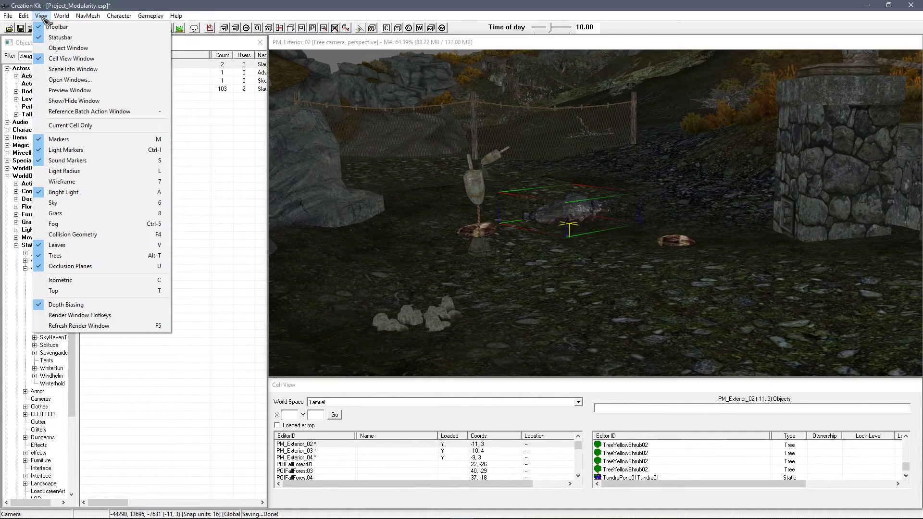
click(72, 94)
click(58, 242)
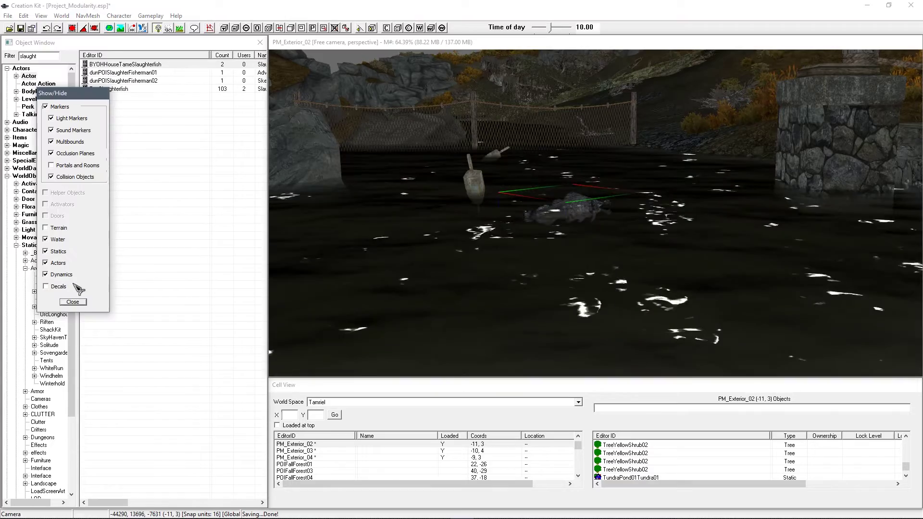
click(73, 302)
Lower the placed slaughterfish vertically so it sits beneath the water surface, above the pond bed.
shift+middle_drag(432, 279, 429, 252)
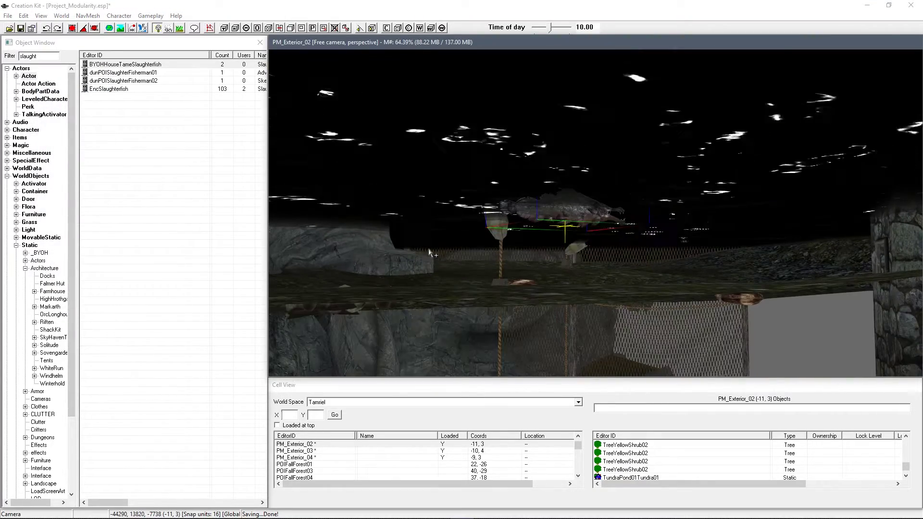
key(z)
drag(585, 218, 585, 248)
mouse_move(565, 236)
shift+middle_down()
mouse_move(568, 225)
mouse_move(565, 236)
shift+middle_up()
Give the placed slaughterfish reference the editor ID PM_Ref_S_Fish.
double_click(565, 235)
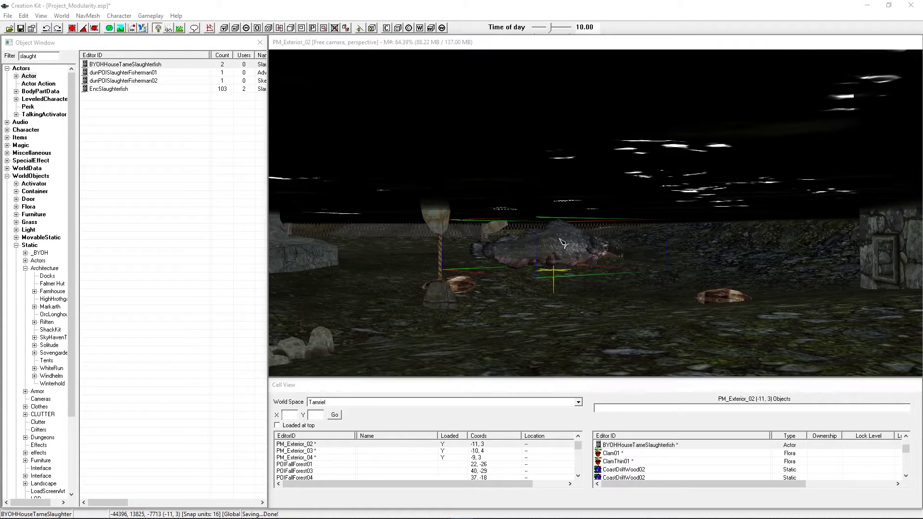
text(PM_Ref)
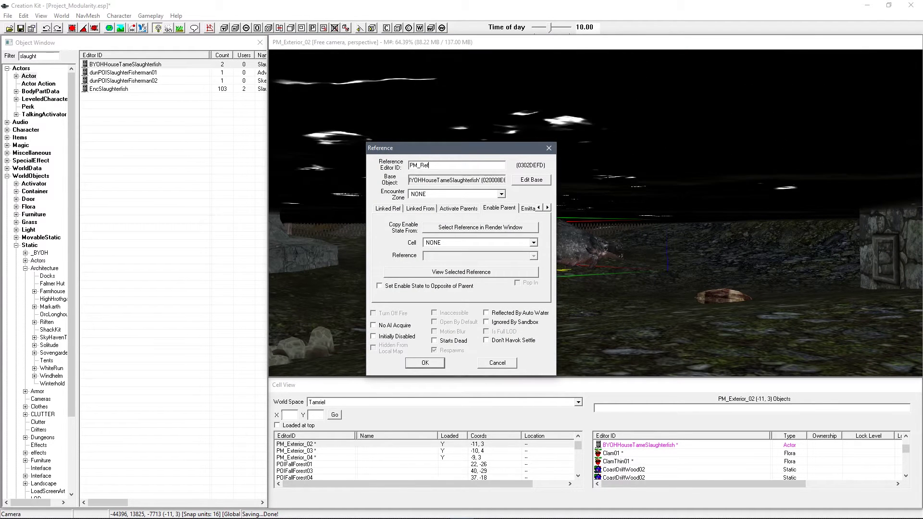
text(_S_Fish)
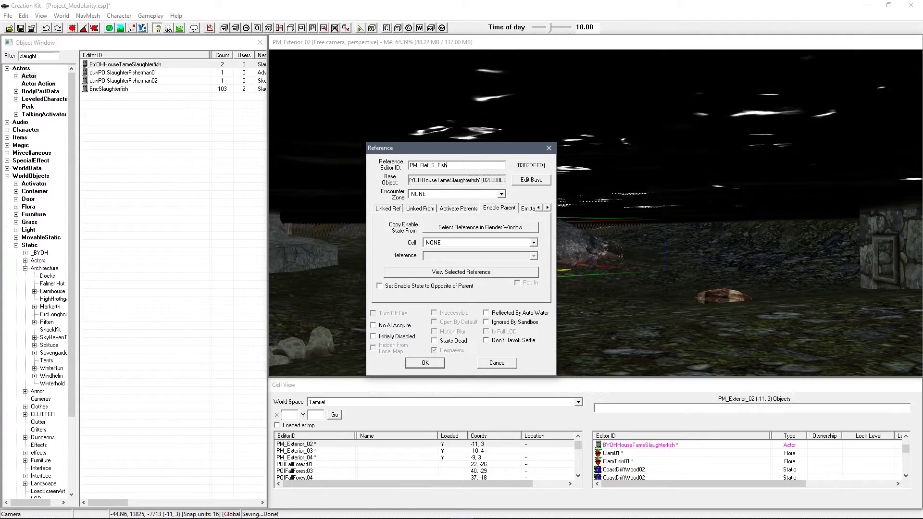
key(Return)
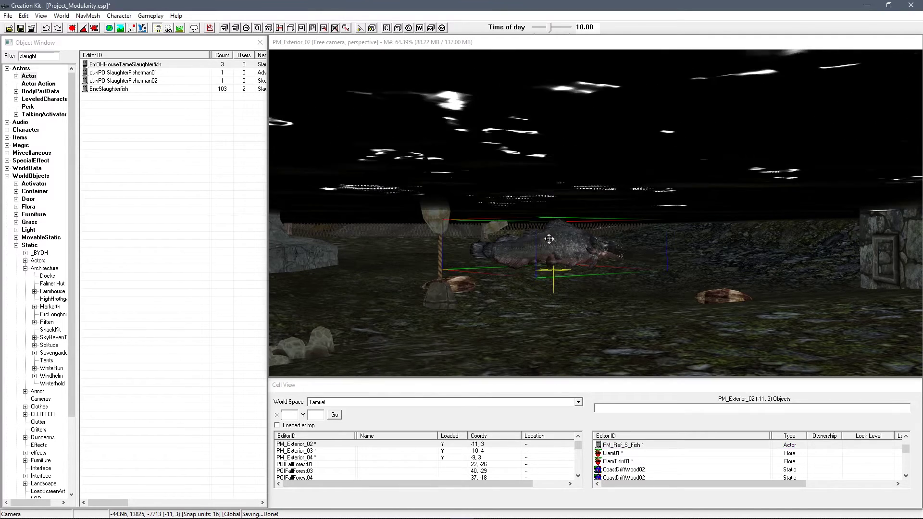
Reopen the PM_Ref_S_Fish reference to check its Initially Disabled option, leaving the settings as they are.
scroll(560, 221, up, 5)
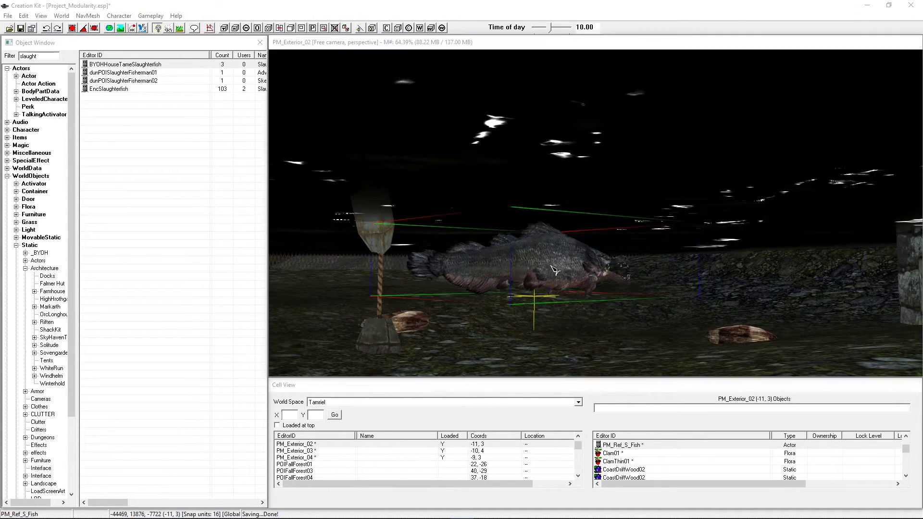
double_click(553, 254)
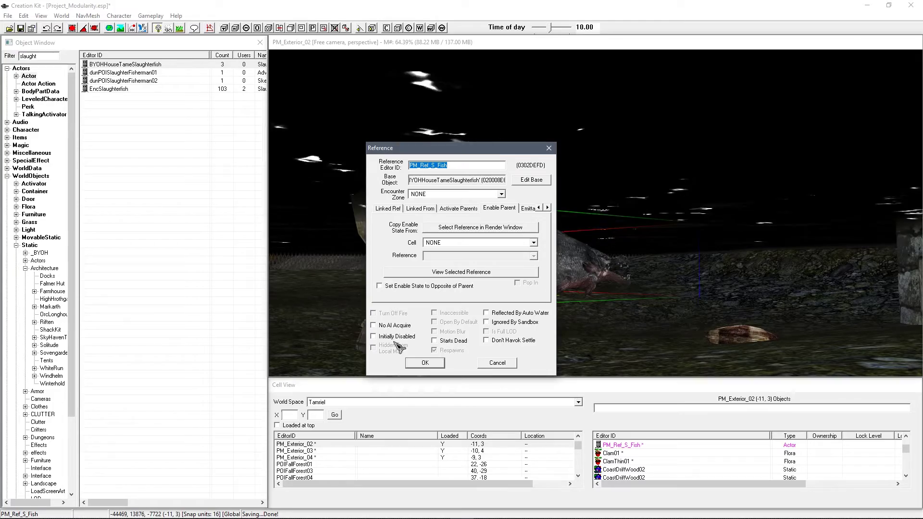
click(423, 364)
Set PM_Ref_S_Fish as the enable parent of the SlaughterfishEggNest01 reference on the pond bed.
scroll(542, 301, up, 5)
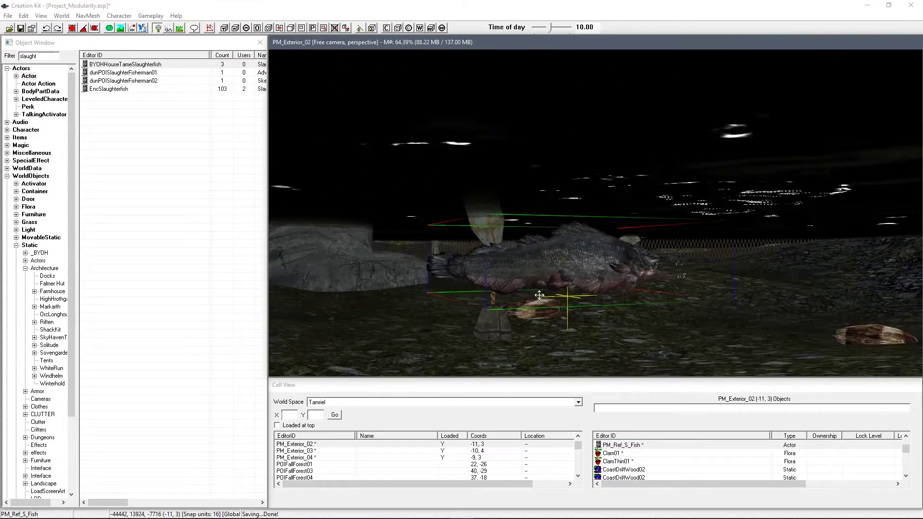
shift+middle_drag(528, 301, 595, 297)
scroll(560, 301, down, 5)
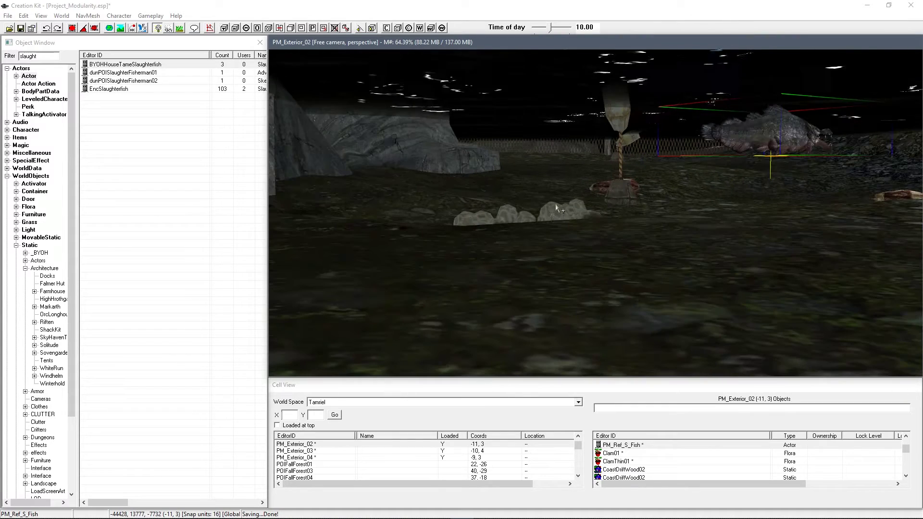
click(562, 204)
scroll(560, 211, up, 5)
double_click(559, 216)
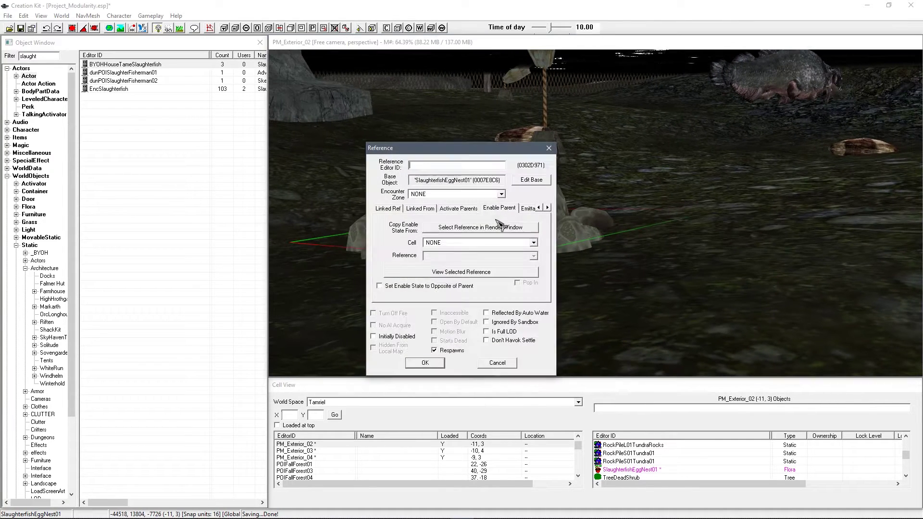
drag(490, 156, 317, 154)
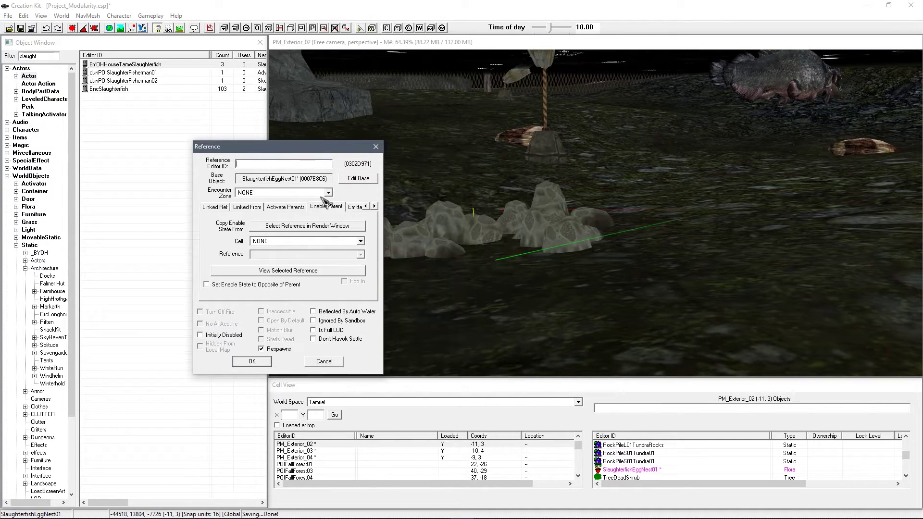
click(275, 225)
click(786, 69)
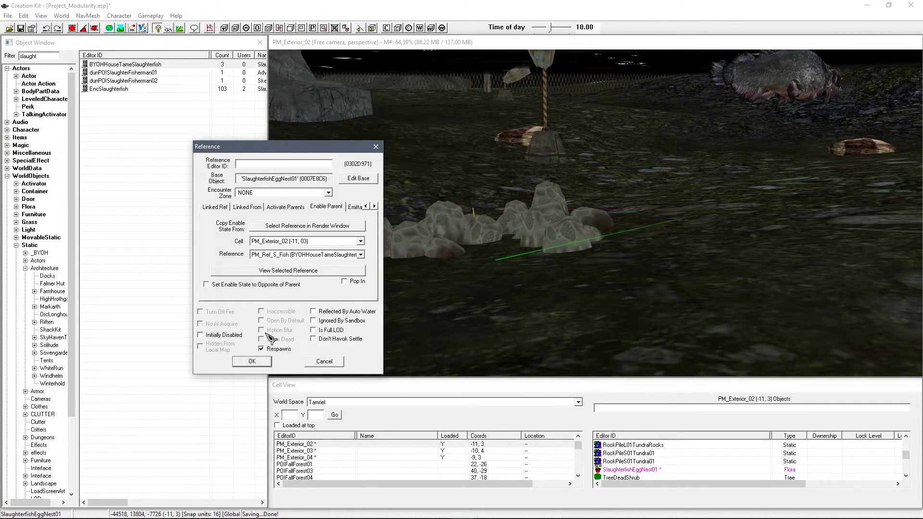
click(251, 362)
Examine the link between the egg nest and the slaughterfish, and the BYOHFishHatchery01 activator beside the dock.
scroll(556, 274, up, 3)
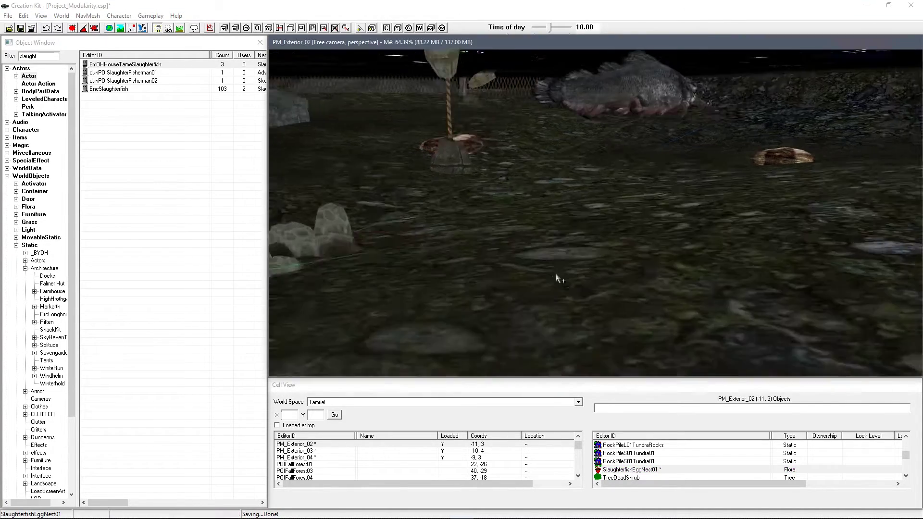
scroll(578, 275, down, 5)
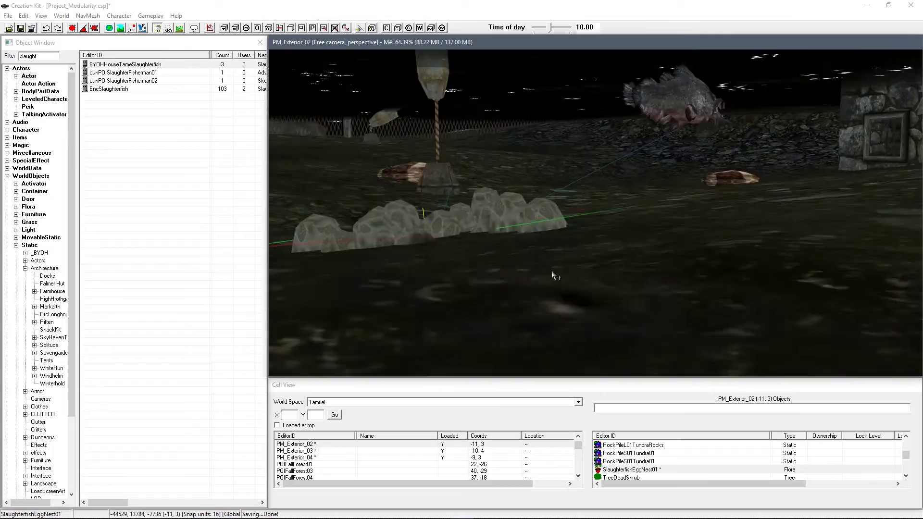
scroll(608, 208, up, 5)
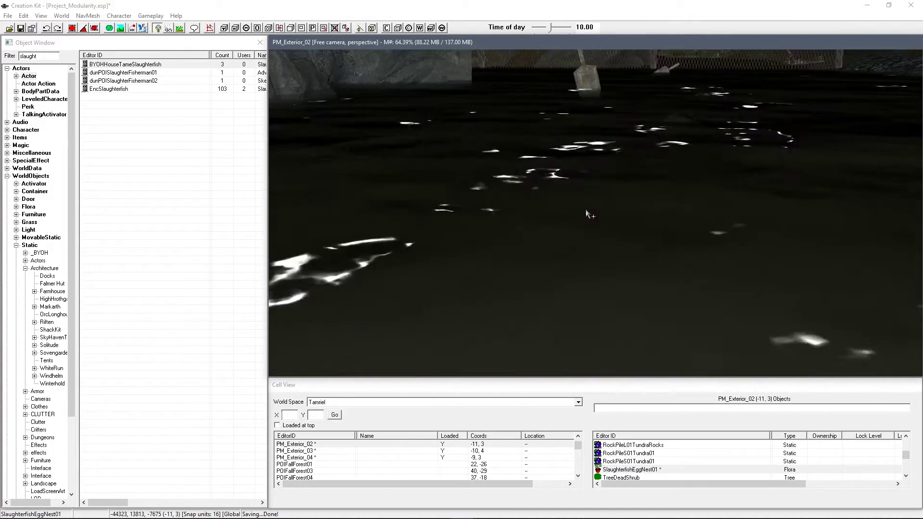
scroll(596, 209, up, 5)
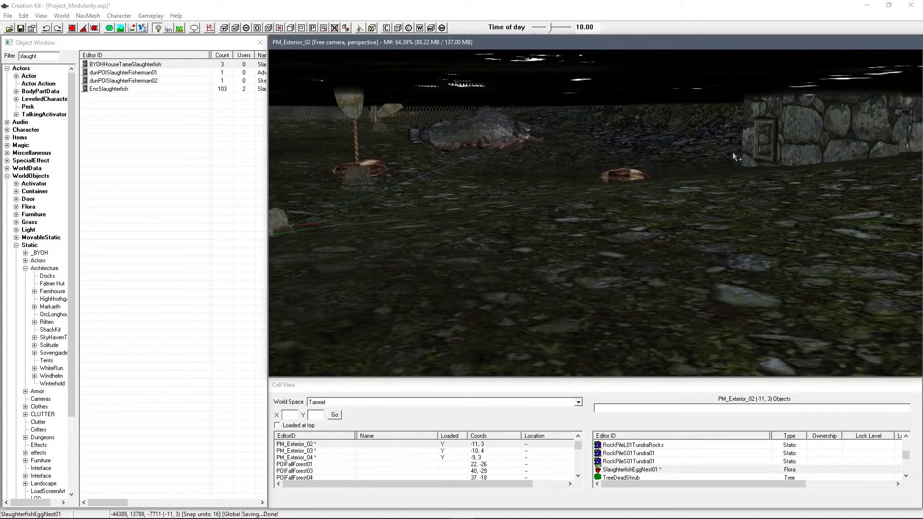
scroll(726, 158, down, 2)
scroll(598, 171, up, 2)
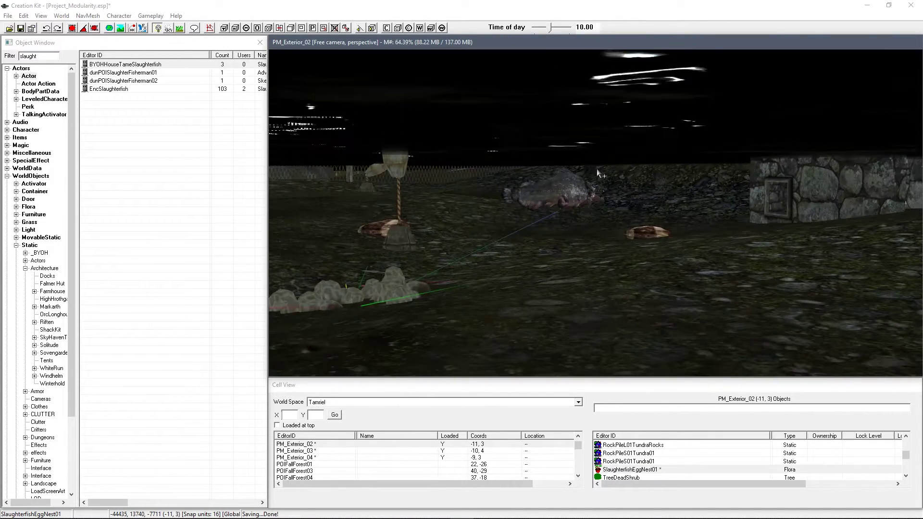
click(572, 182)
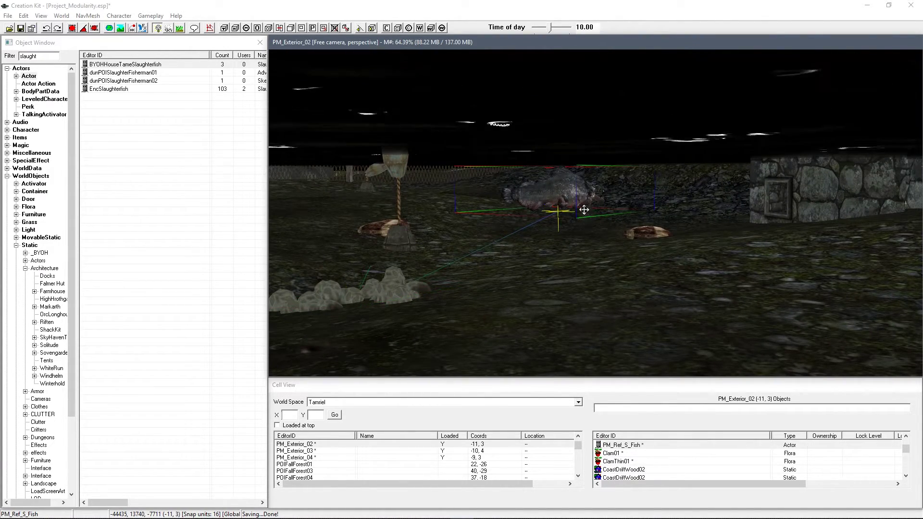
key(shift)
scroll(571, 221, down, 4)
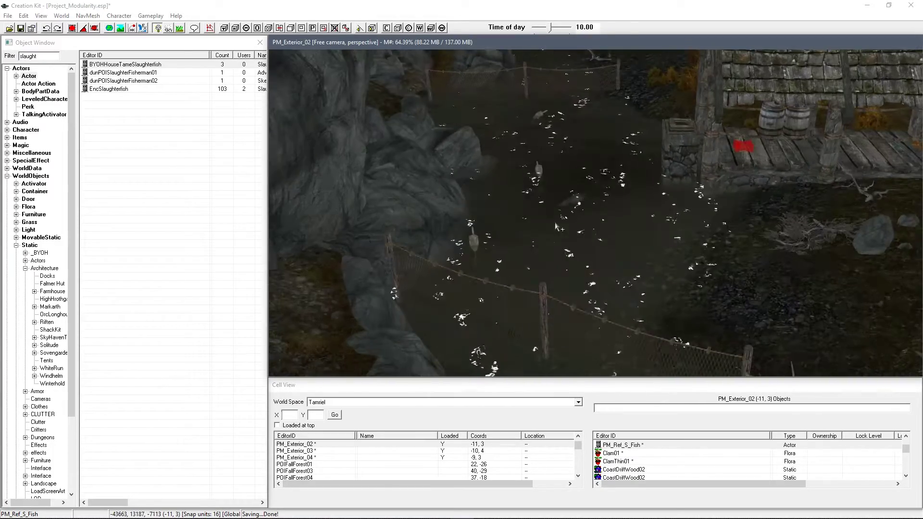
click(639, 159)
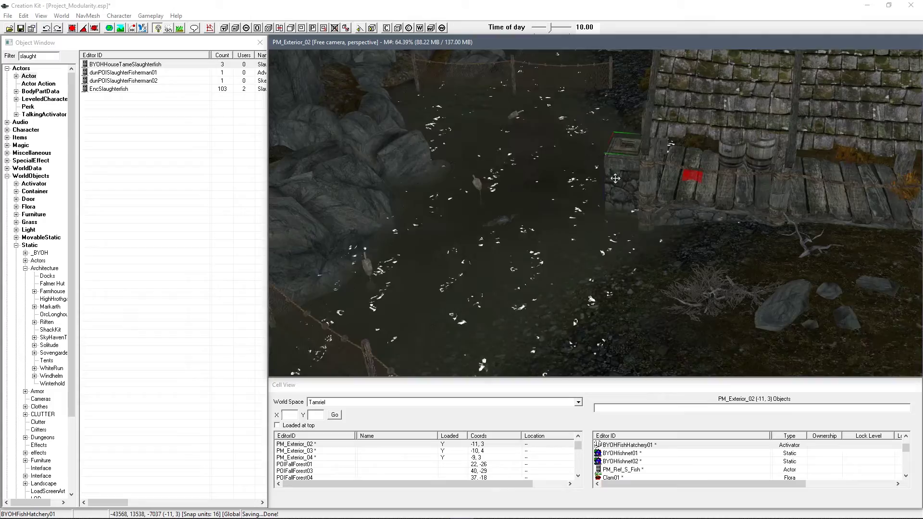
key(shift)
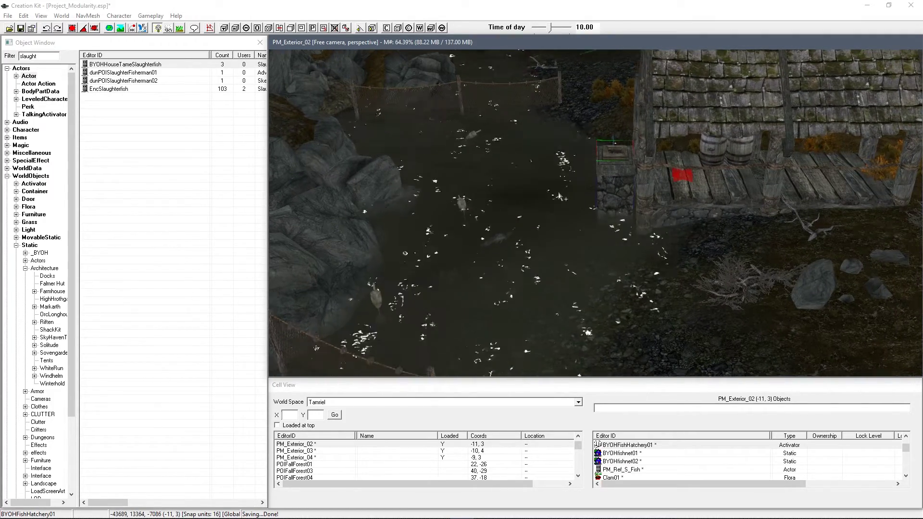
key(shift)
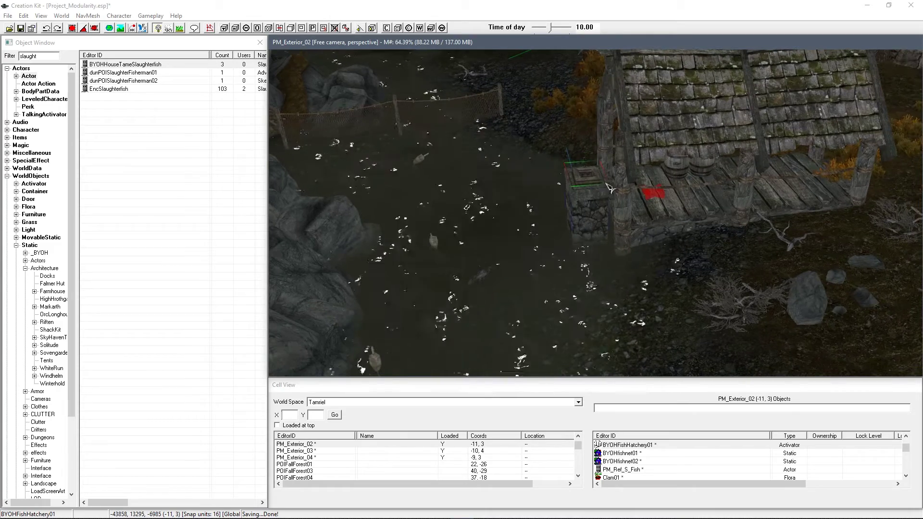
Filter the Actor objects by "byoh" and look through the resulting list of Hearthfire actors.
click(72, 85)
double_click(56, 58)
text(b)
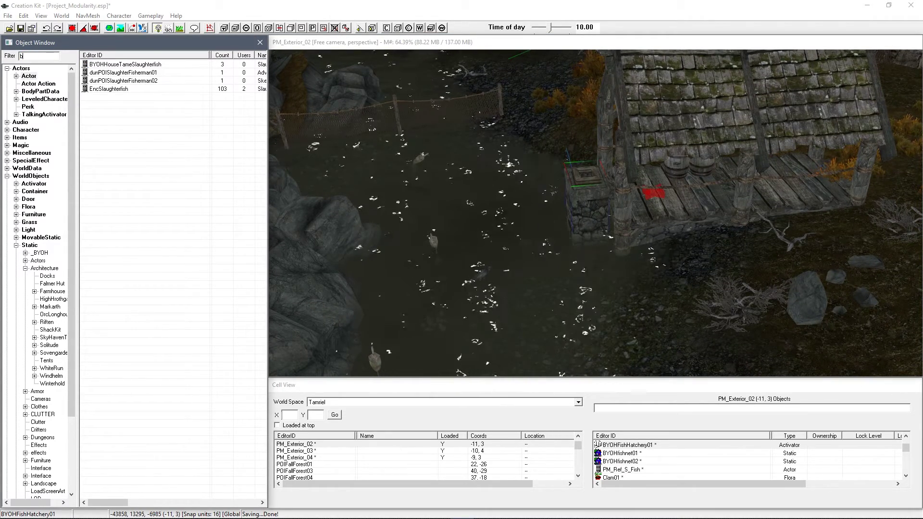
text(yoh)
click(173, 81)
click(162, 108)
click(144, 88)
click(130, 72)
click(129, 64)
click(130, 96)
click(140, 146)
click(144, 194)
click(144, 227)
click(144, 162)
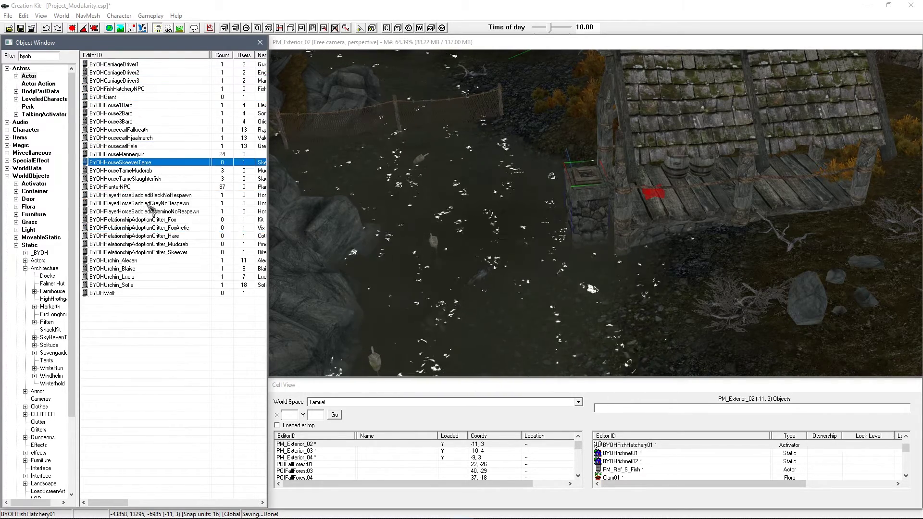
Preview the BYOHPlanterNPC actor and rotate the model to inspect it from the front side.
click(148, 187)
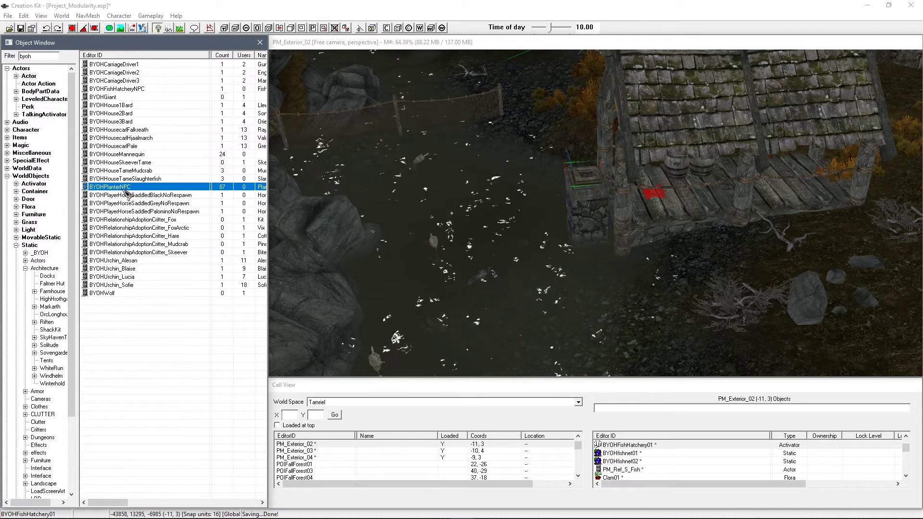
right_click(130, 187)
click(204, 242)
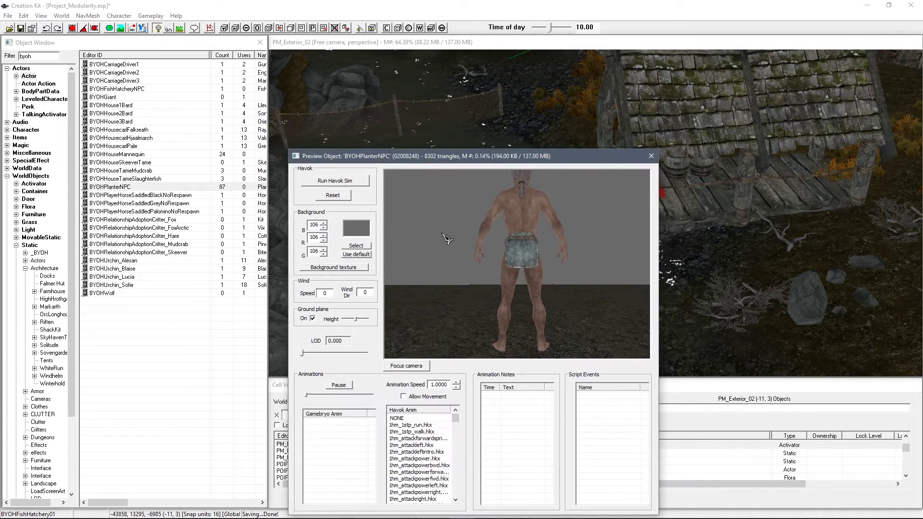
drag(596, 246, 522, 237)
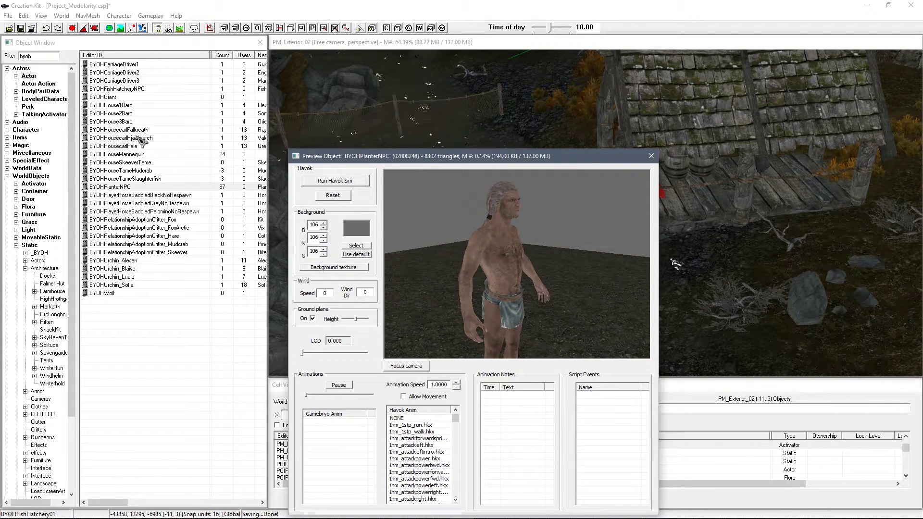
Switch the preview to BYOHFishHatcheryNPC and inspect the model's face up close.
click(137, 90)
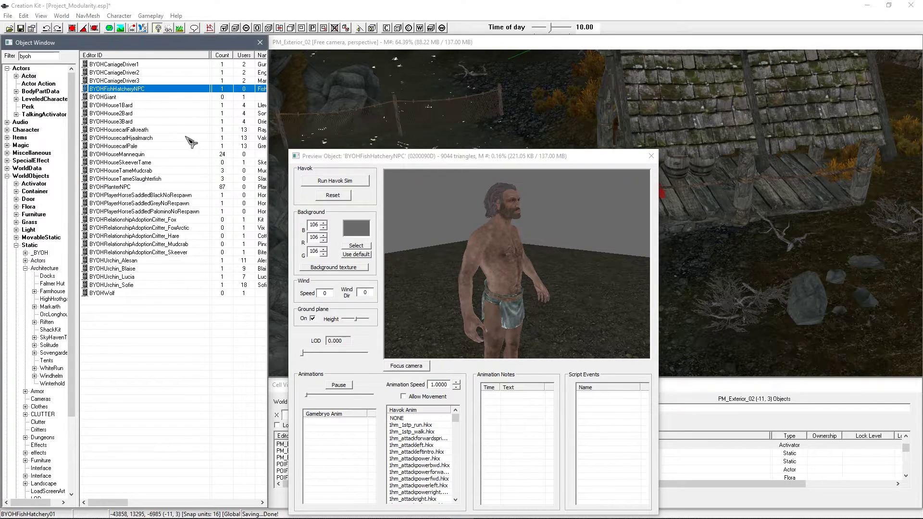
drag(476, 224, 447, 222)
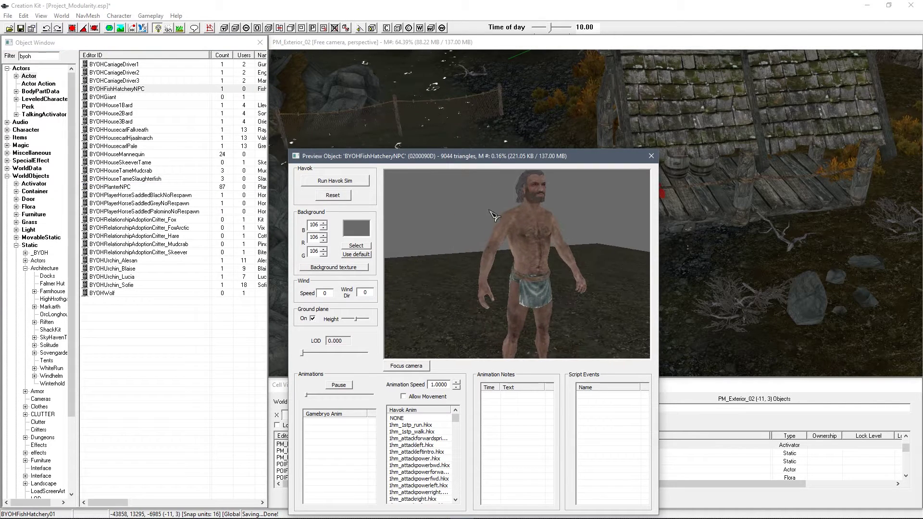
scroll(478, 226, up, 2)
scroll(480, 226, up, 5)
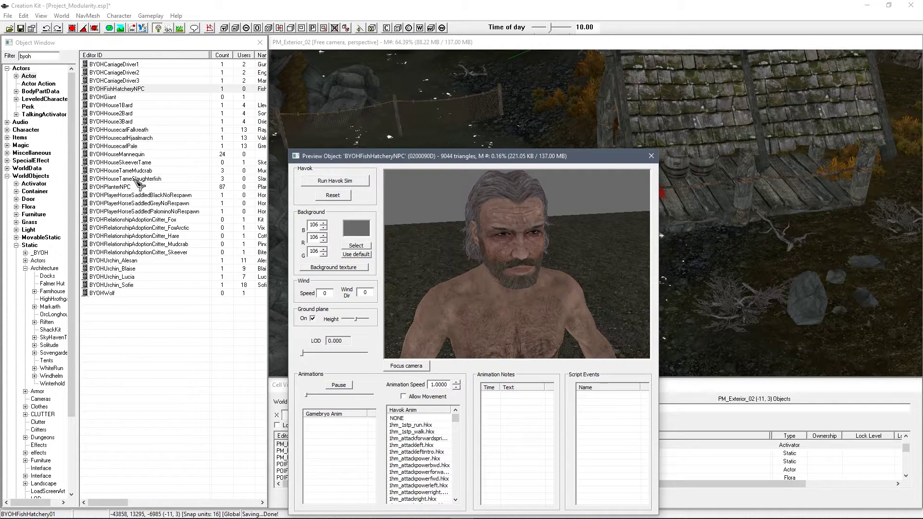
Inspect the BYOHFishHatcheryNPC model's face and full body in the preview, and close the preview.
click(130, 188)
click(139, 92)
scroll(473, 230, down, 3)
scroll(460, 226, up, 5)
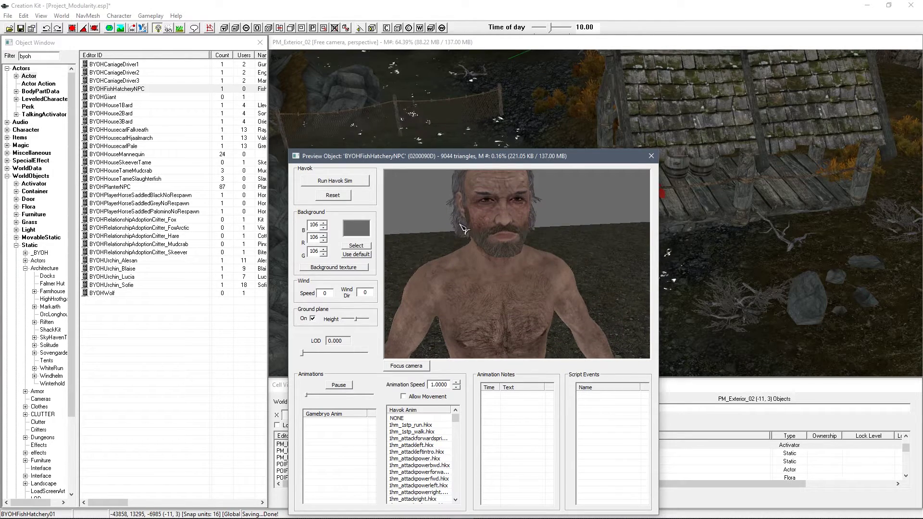
scroll(462, 229, down, 4)
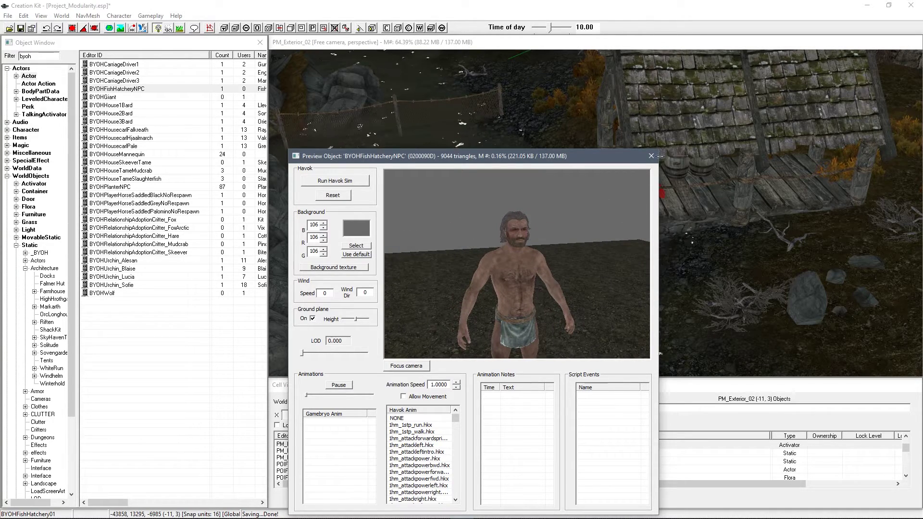
click(652, 156)
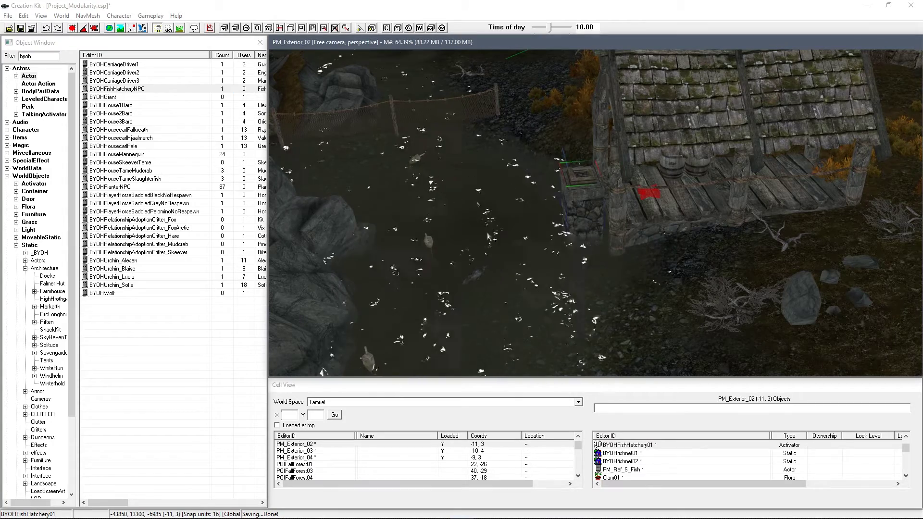
Switch the cell list to the Interiors world space and load the PM_Utility cell.
click(354, 401)
scroll(358, 404, up, 5)
click(331, 411)
click(421, 464)
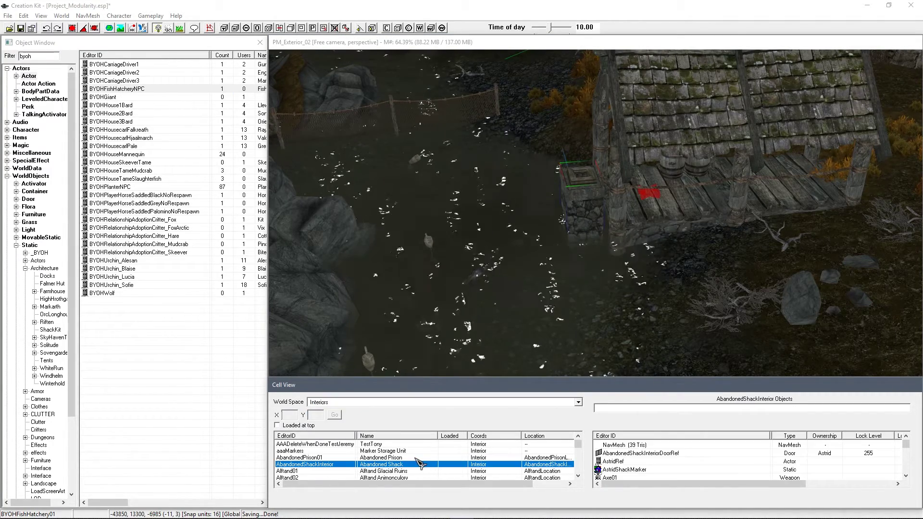
text(pm)
key(Down)
key(Down)
key(Down)
key(Down)
double_click(421, 470)
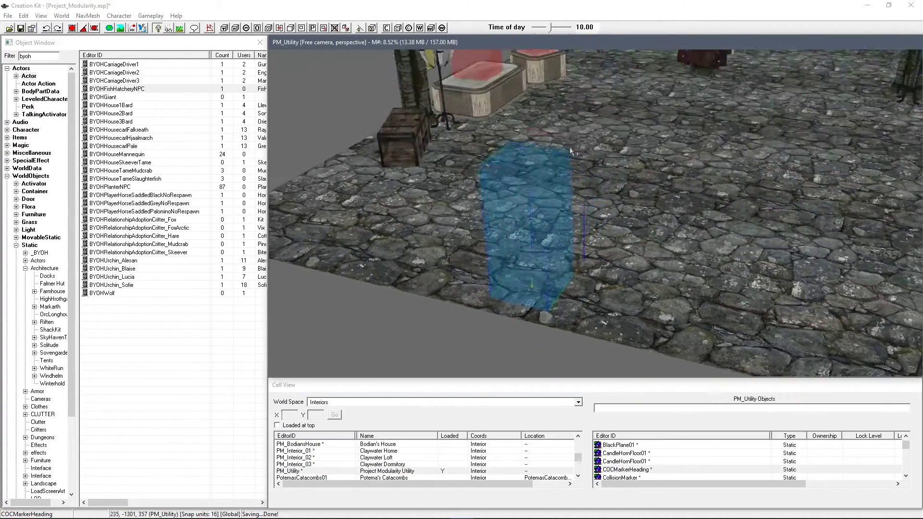
Place a BYOHFishHatcheryNPC actor on the stone floor of the PM_Utility cell.
middle_drag(570, 146, 610, 145)
drag(110, 92, 592, 192)
key(f)
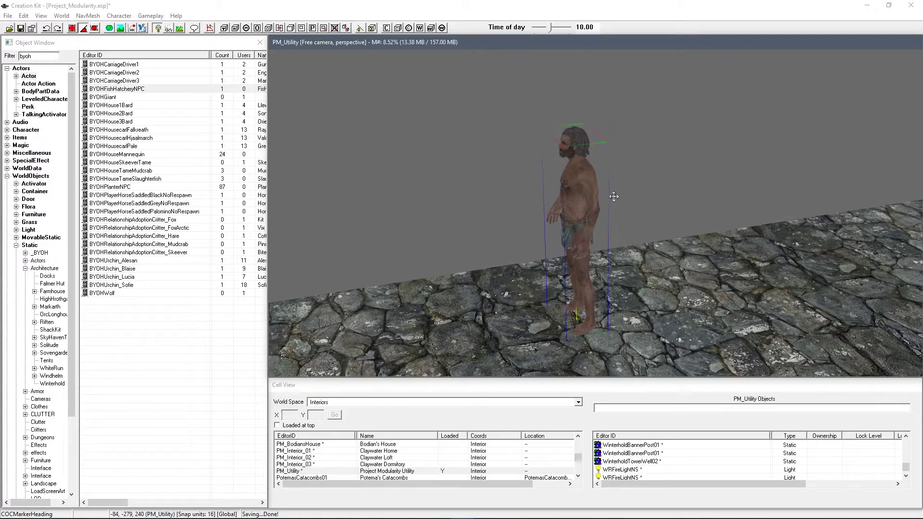
right_drag(613, 196, 639, 196)
mouse_move(575, 196)
shift+middle_down()
mouse_move(529, 175)
mouse_move(514, 185)
mouse_move(562, 188)
shift+middle_up()
Look up where BYOHPlanterNPC is used and view its placed actors and chests in BYOHHouseUtilityCell.
click(106, 187)
right_click(106, 192)
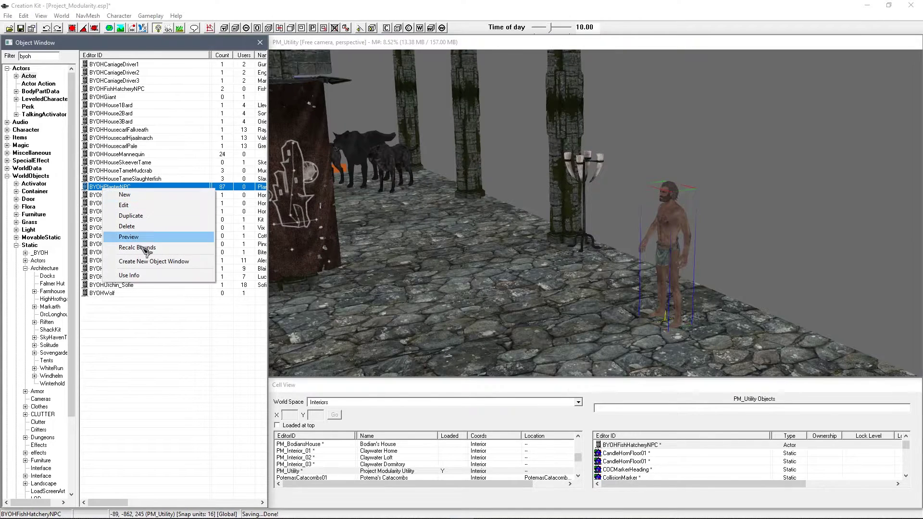
click(145, 277)
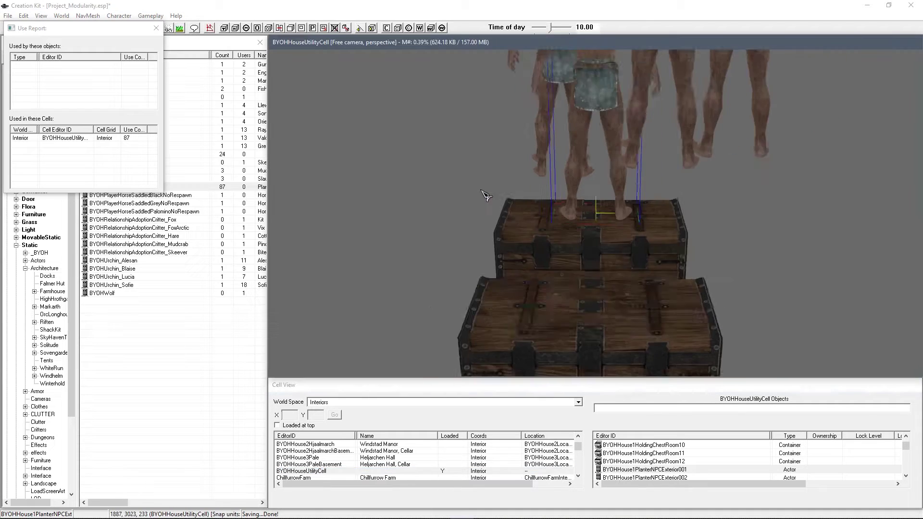
scroll(484, 195, down, 5)
shift+middle_drag(484, 194, 582, 189)
click(156, 29)
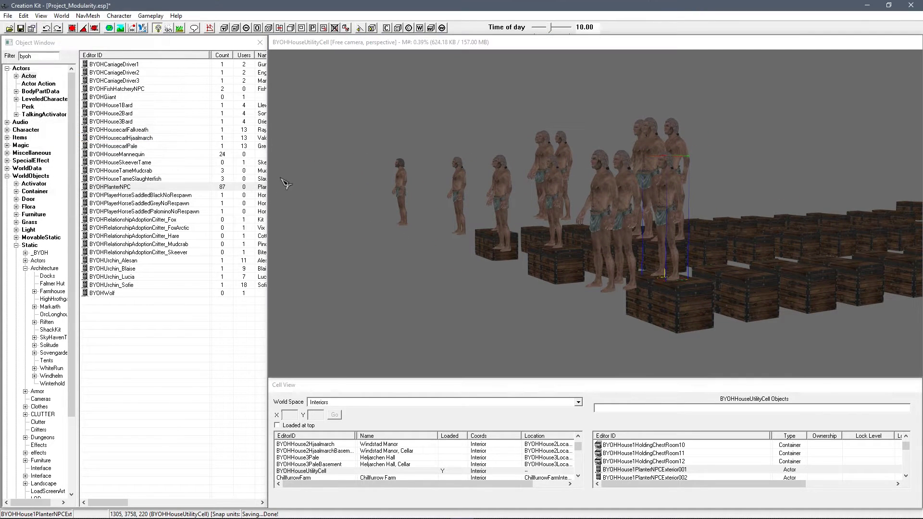
Switch the cell list to the Tamriel world space.
click(342, 401)
scroll(358, 414, down, 6)
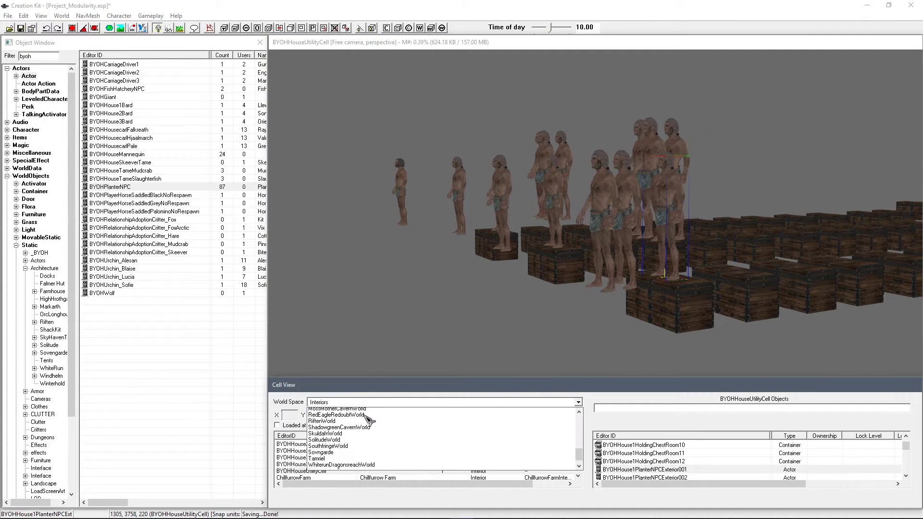
click(358, 442)
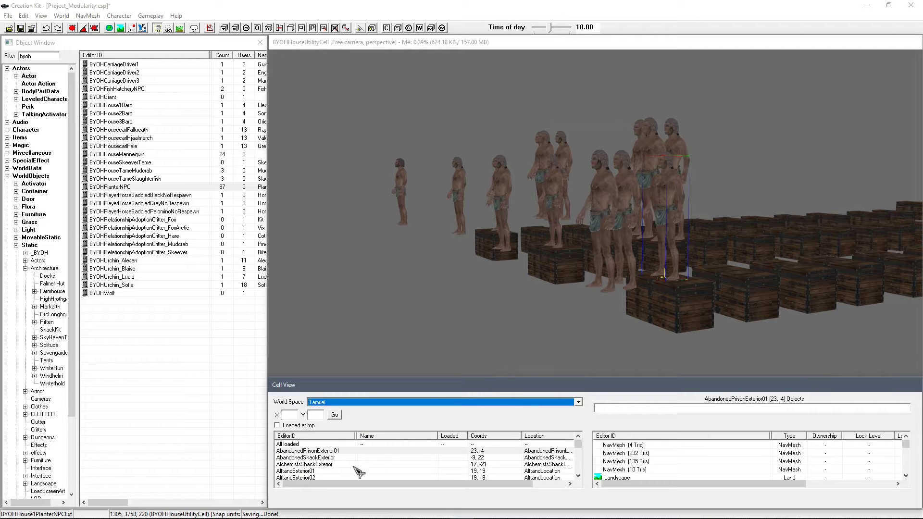
Select the fish hatchery actor standing apart from the planter actors and view it up close.
click(533, 267)
middle_drag(510, 187, 530, 182)
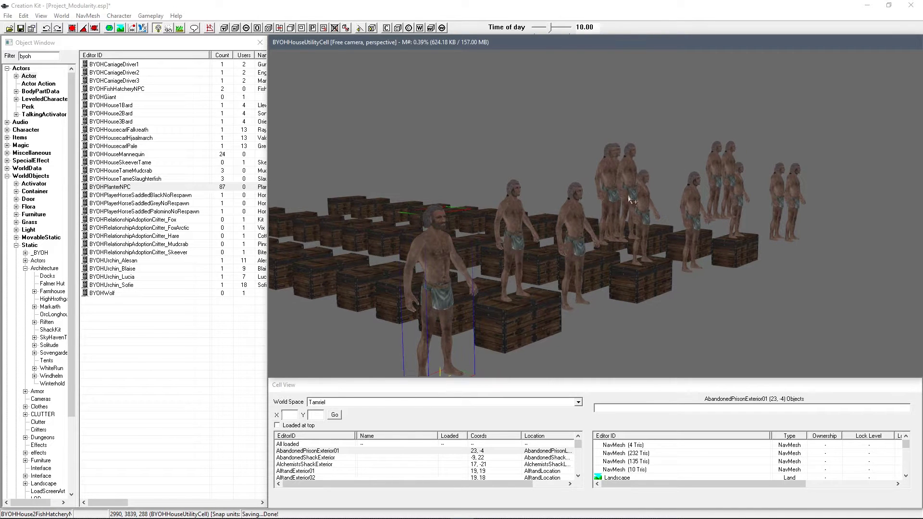
mouse_move(449, 246)
middle_down()
mouse_move(421, 240)
mouse_move(457, 247)
middle_up()
scroll(461, 239, up, 3)
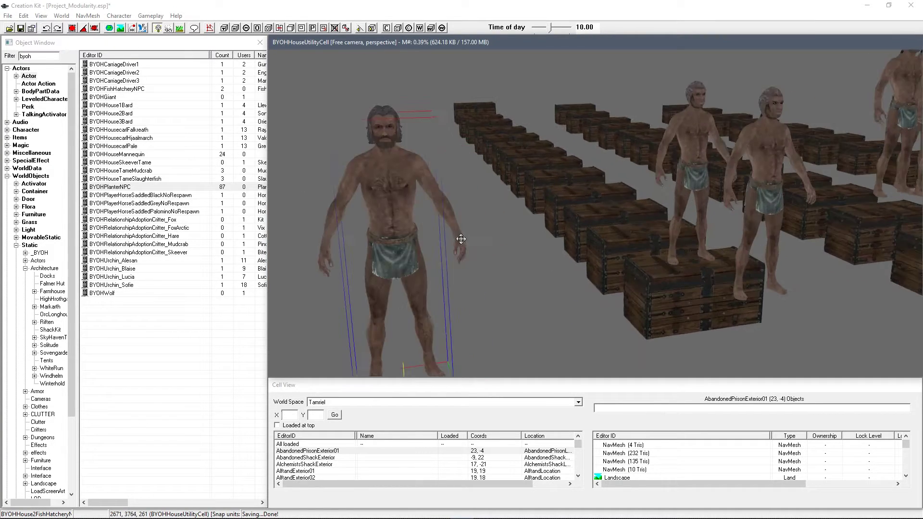
scroll(460, 238, down, 2)
Check which references link to the BYOHHouse2FishHatcheryNPC001 actor, and close its reference properties without changes.
double_click(460, 202)
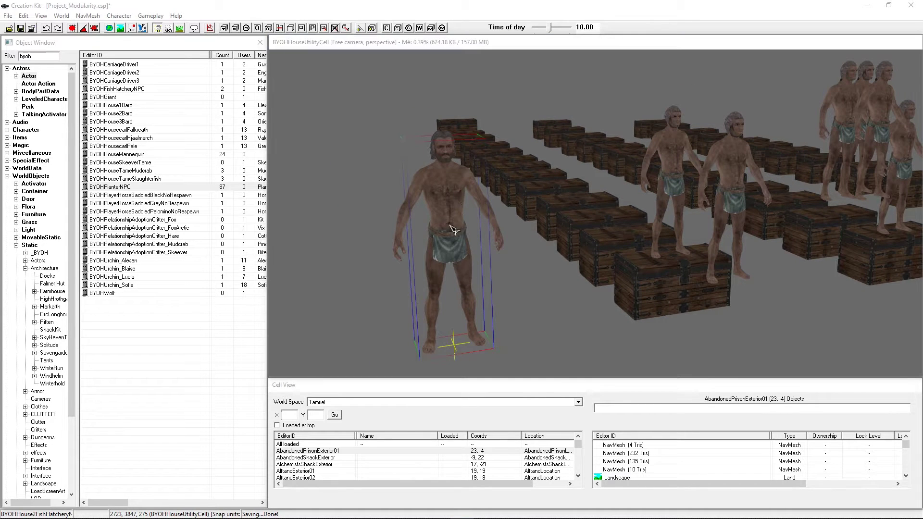
drag(468, 150, 259, 154)
click(330, 212)
click(330, 212)
click(329, 213)
click(298, 214)
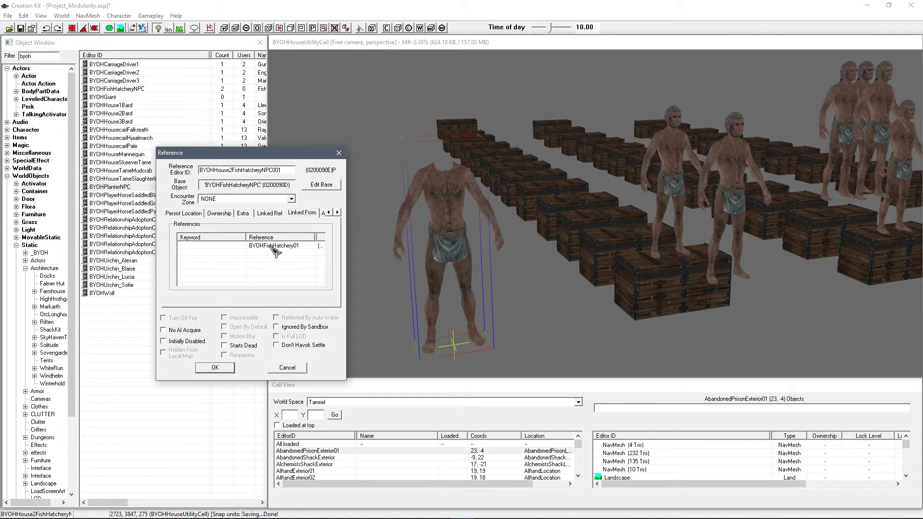
click(320, 246)
click(287, 367)
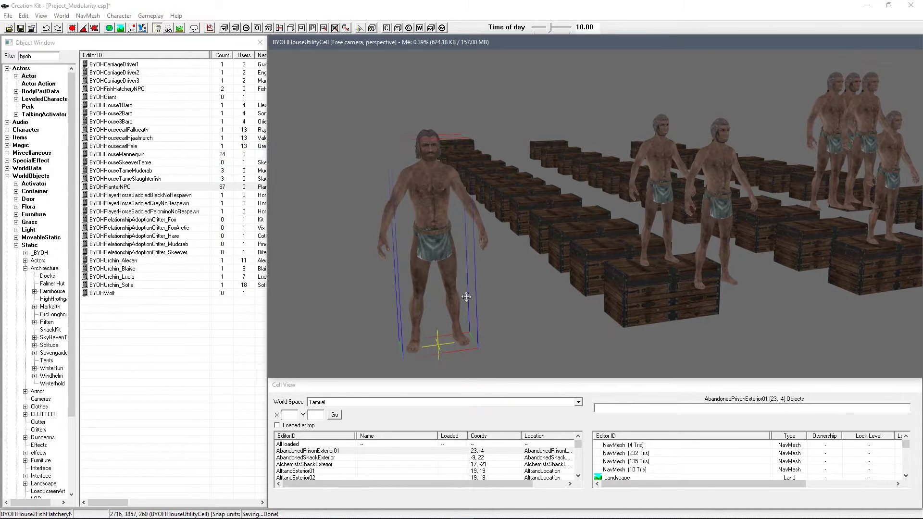
Find the PM_Exterior_02 cell in the Tamriel cell list and load it.
click(337, 457)
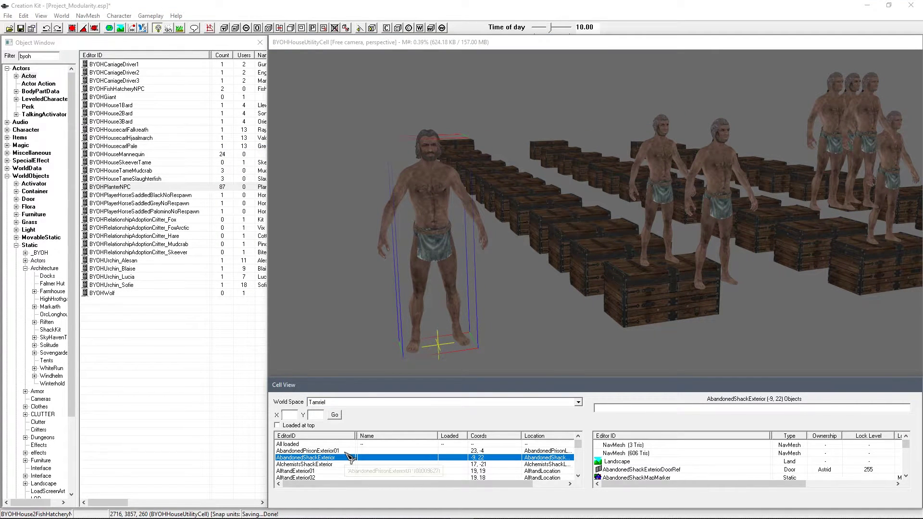
text(poi)
click(343, 452)
key(Down)
key(Down)
key(Down)
key(Up)
key(Up)
key(Up)
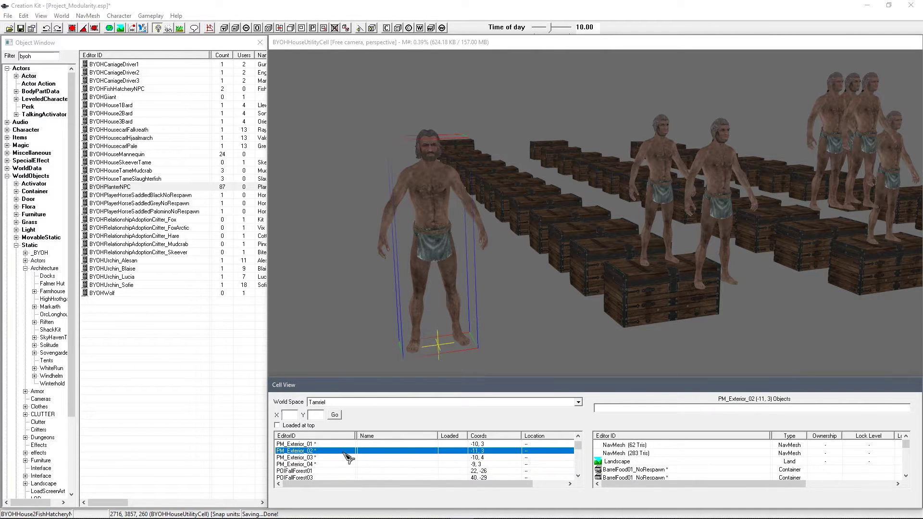
double_click(342, 453)
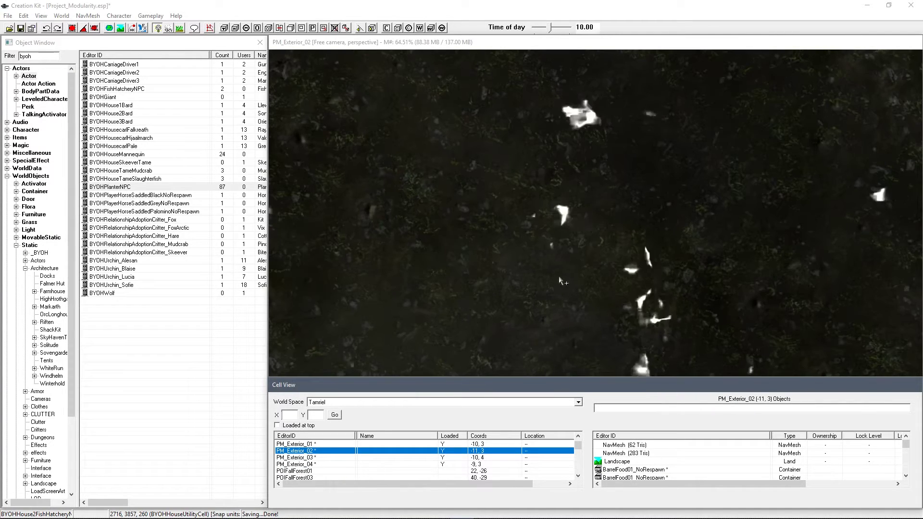
Open the linked reference settings of the BYOHFishHatchery01 activator beside the dock.
scroll(561, 281, down, 10)
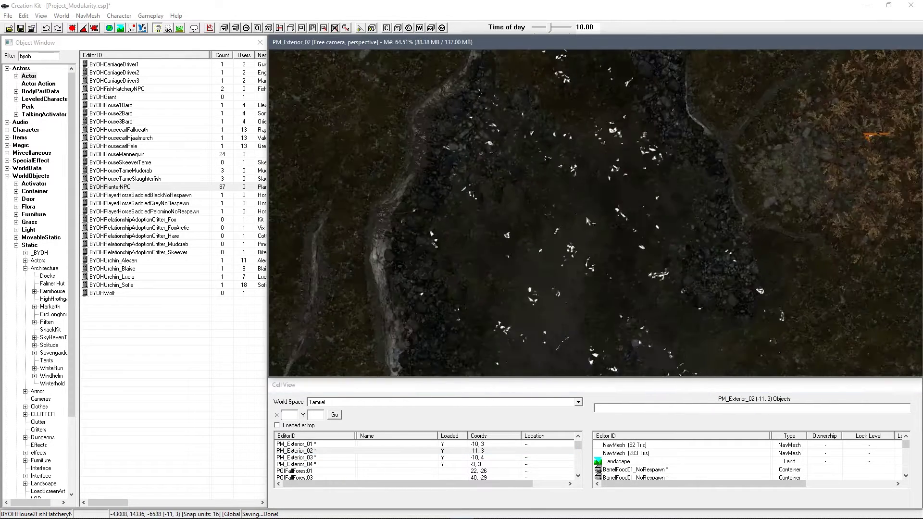
mouse_move(596, 234)
middle_down()
mouse_move(628, 206)
mouse_move(714, 83)
mouse_move(650, 242)
mouse_move(551, 234)
mouse_move(582, 241)
middle_up()
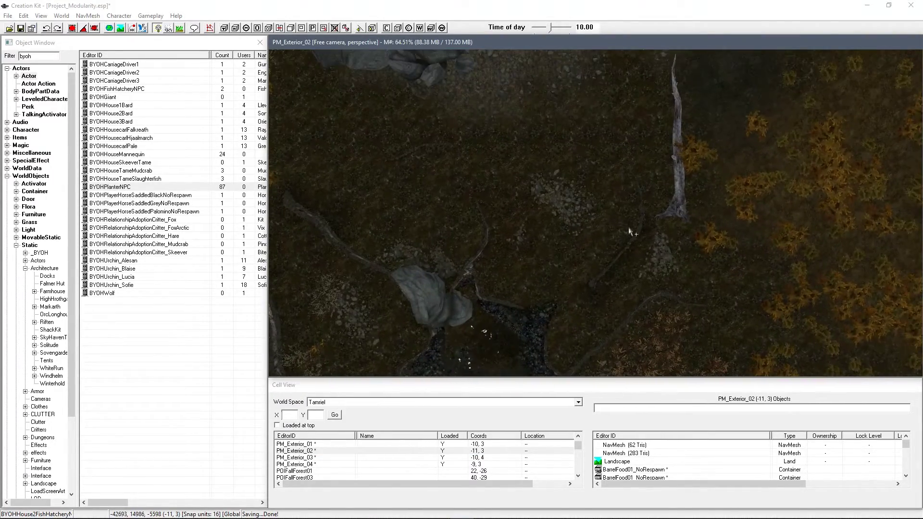
mouse_move(680, 204)
middle_down()
mouse_move(674, 183)
mouse_move(616, 237)
mouse_move(621, 279)
mouse_move(571, 213)
mouse_move(593, 210)
mouse_move(581, 205)
mouse_move(594, 183)
mouse_move(591, 207)
middle_up()
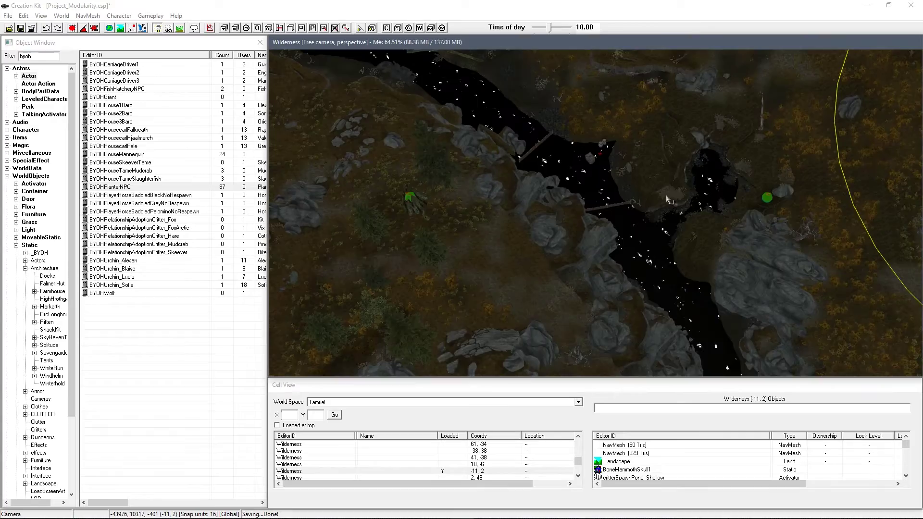
scroll(603, 227, up, 2)
scroll(620, 279, up, 2)
scroll(576, 212, up, 3)
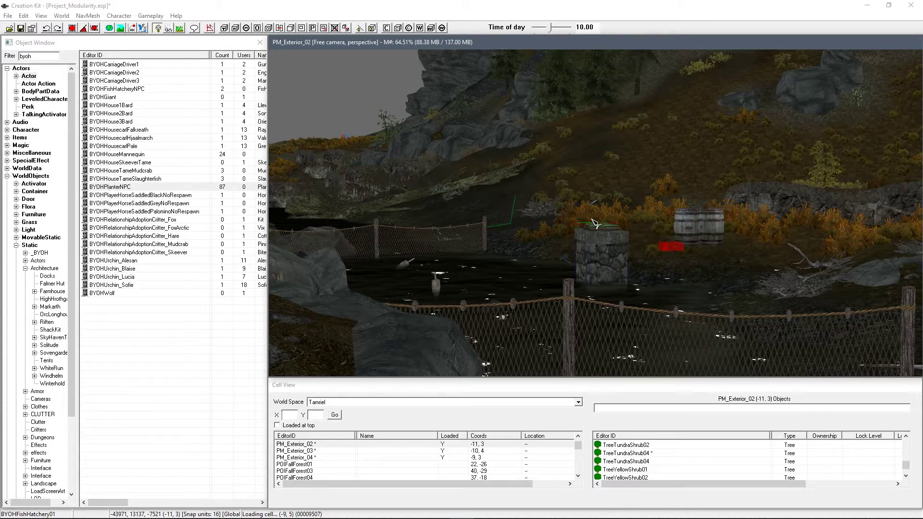
key(F5)
shift+middle_drag(593, 217, 682, 225)
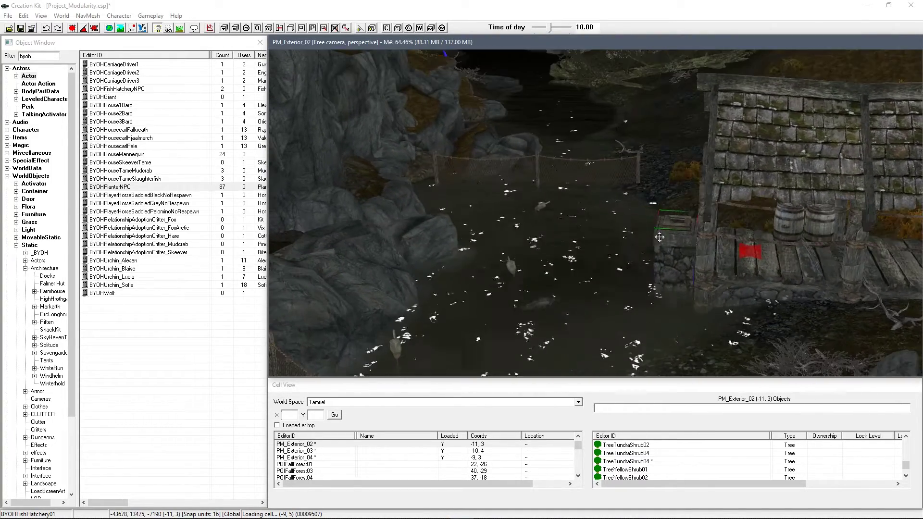
double_click(682, 225)
drag(528, 154, 313, 154)
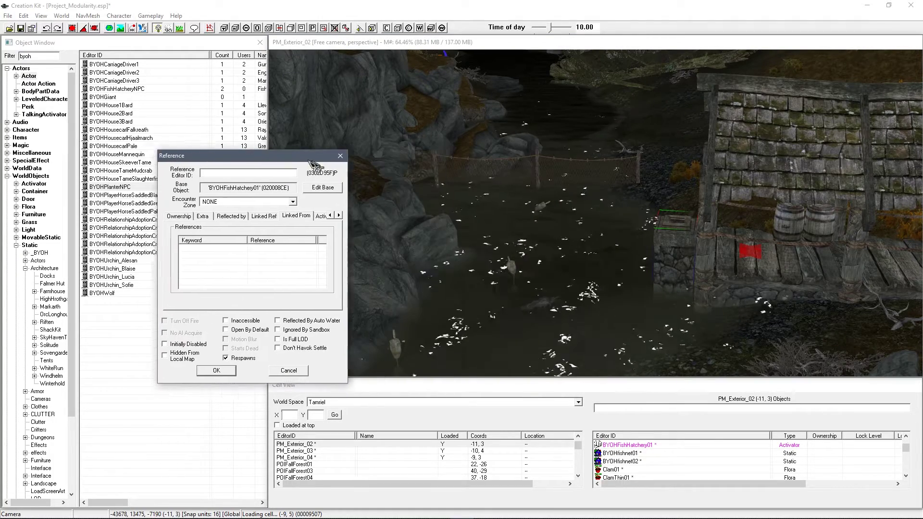
click(250, 214)
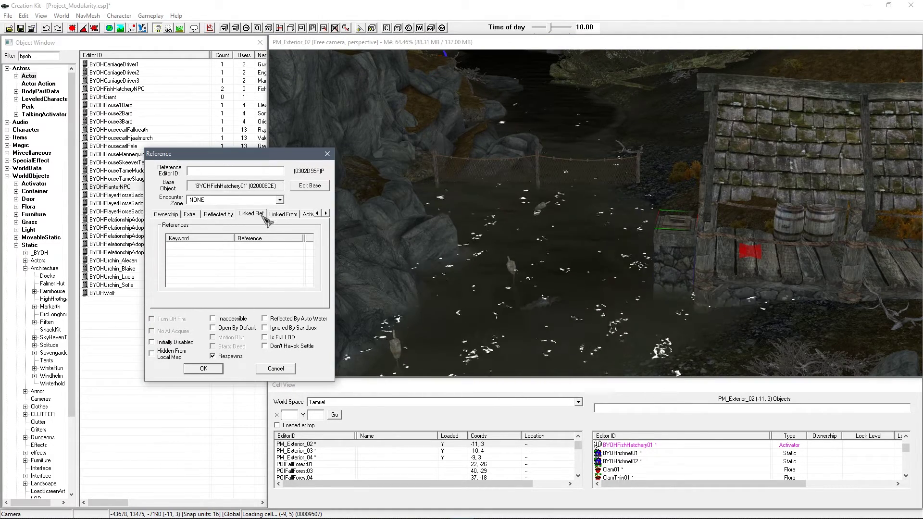
Link the hatchery activator to the BYOHFishHatcheryNPC reference in the PM_Utility cell and accept the reference changes.
double_click(251, 268)
drag(226, 177, 375, 221)
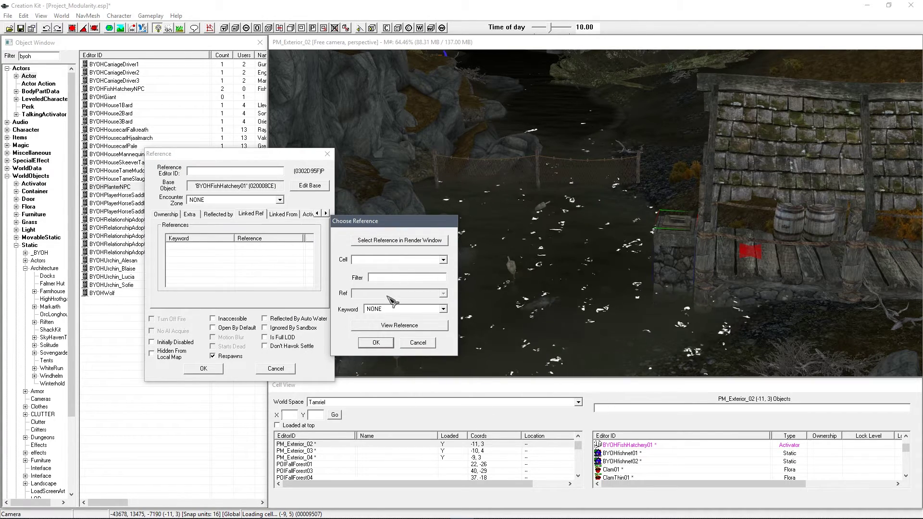
click(384, 261)
text(PM_BodiansHouse)
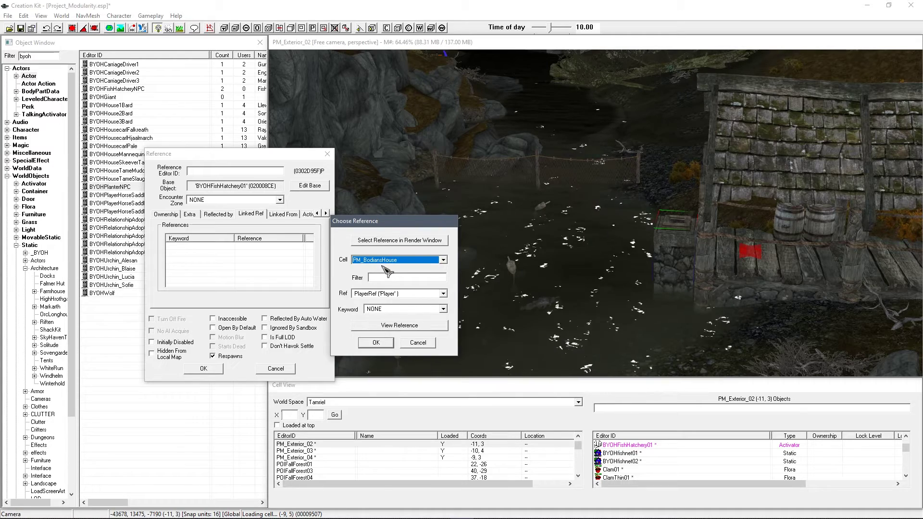
click(379, 263)
text(PM_U)
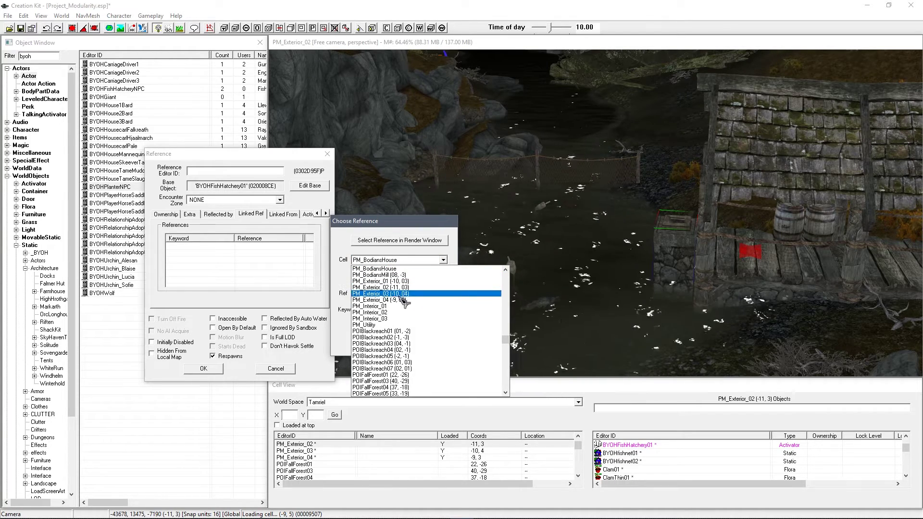
key(Return)
click(391, 293)
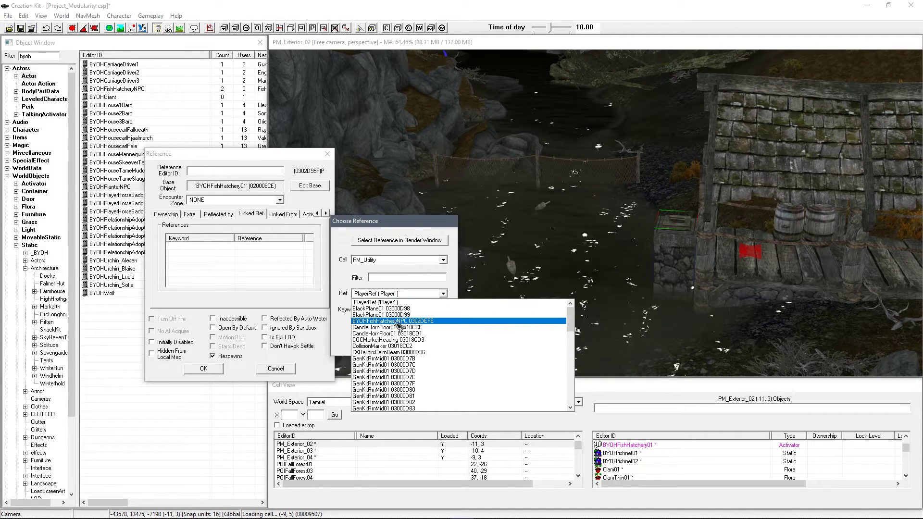
click(405, 321)
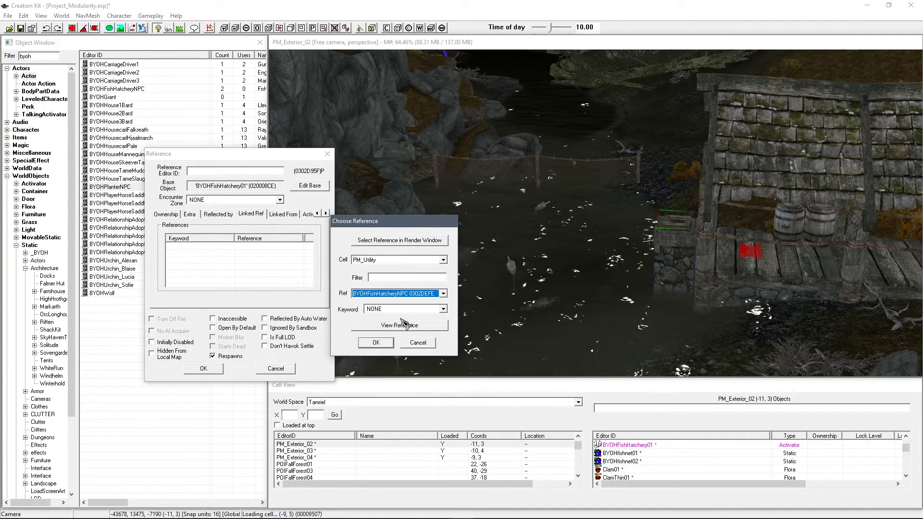
click(381, 344)
click(203, 369)
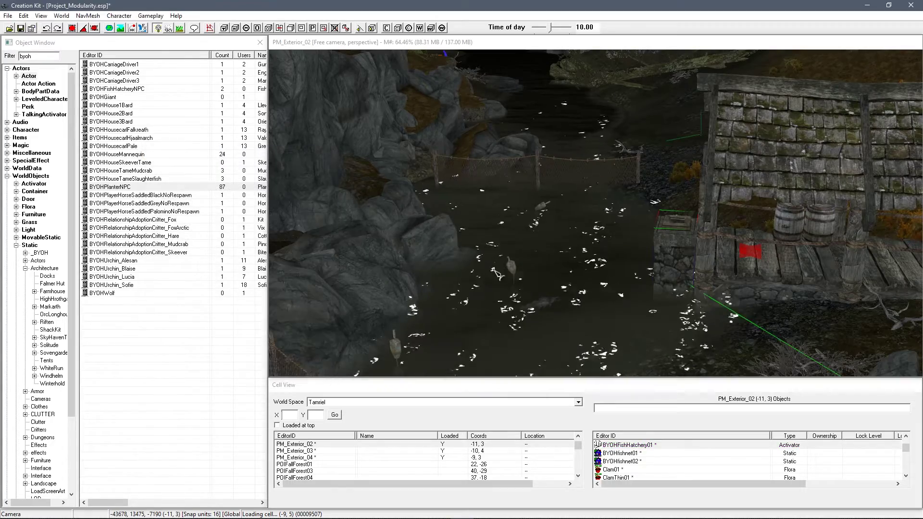
Select the BYOHfishnet01 piece across the stream and view the net enclosing the hatchery.
scroll(508, 281, down, 5)
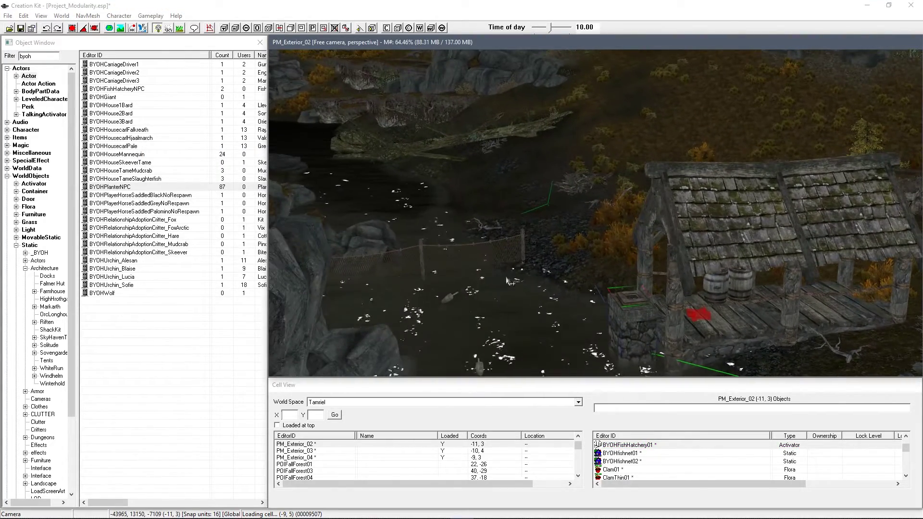
click(498, 263)
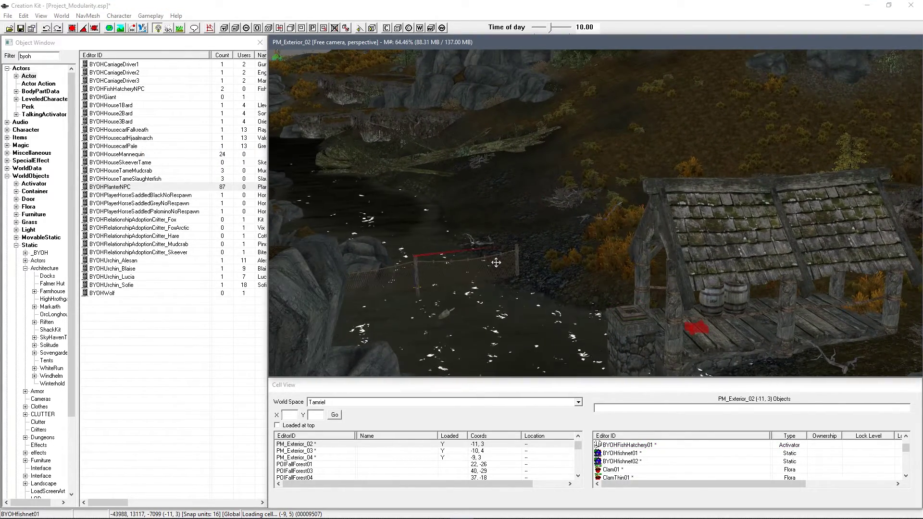
scroll(496, 262, up, 5)
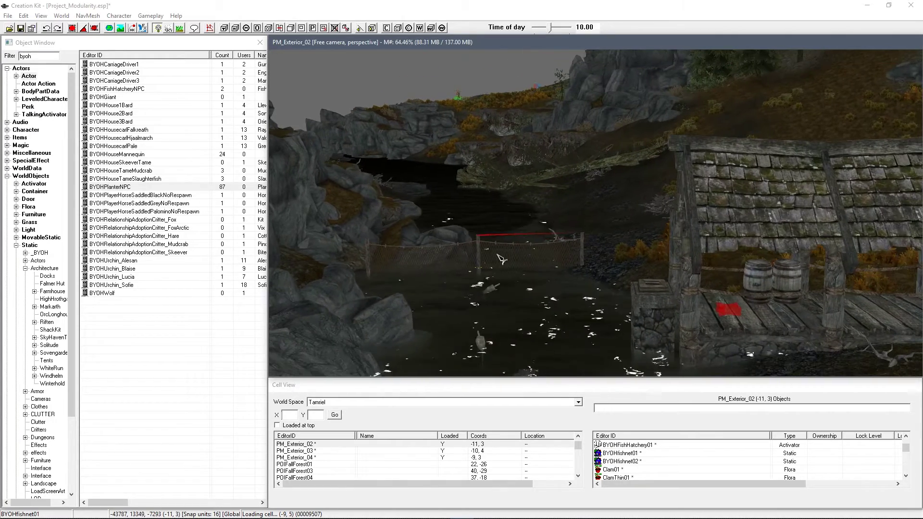
Filter the actors for "horker" and place an EncHorker on the bank beyond the fish net.
middle_drag(501, 259, 838, 169)
middle_drag(615, 236, 579, 225)
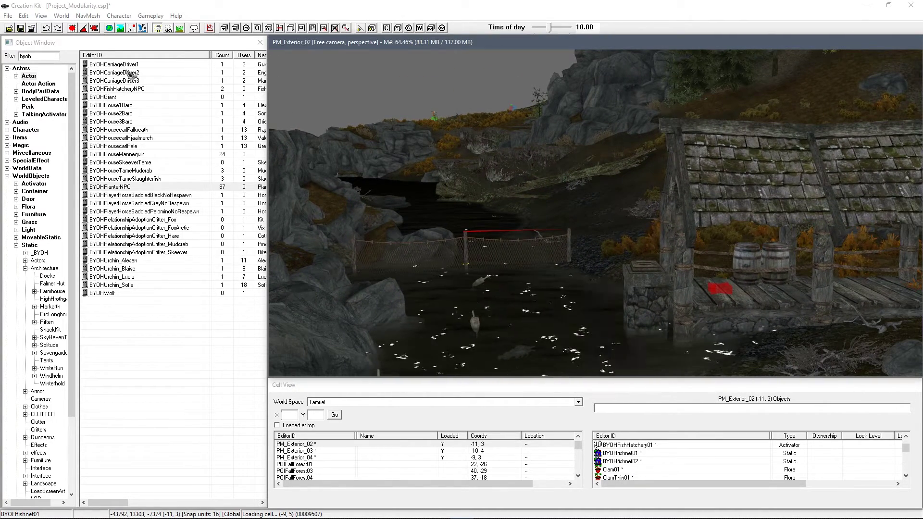
click(43, 55)
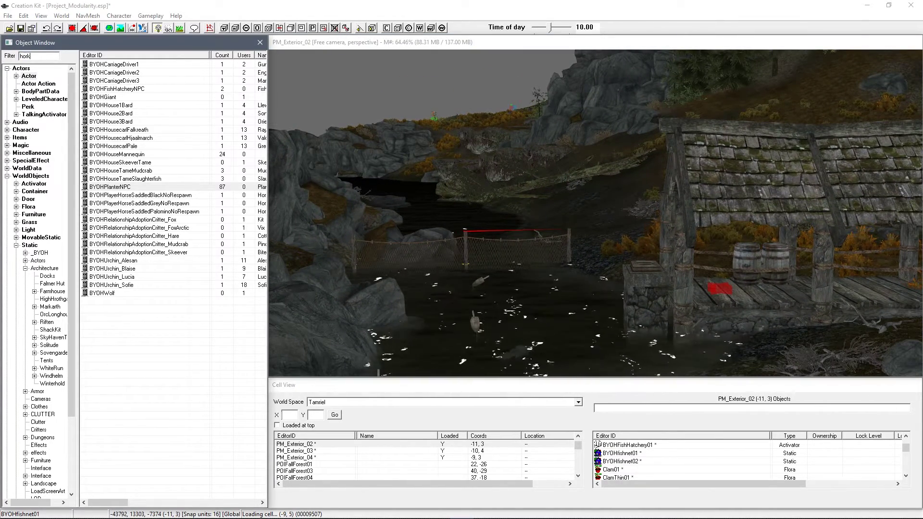
click(126, 74)
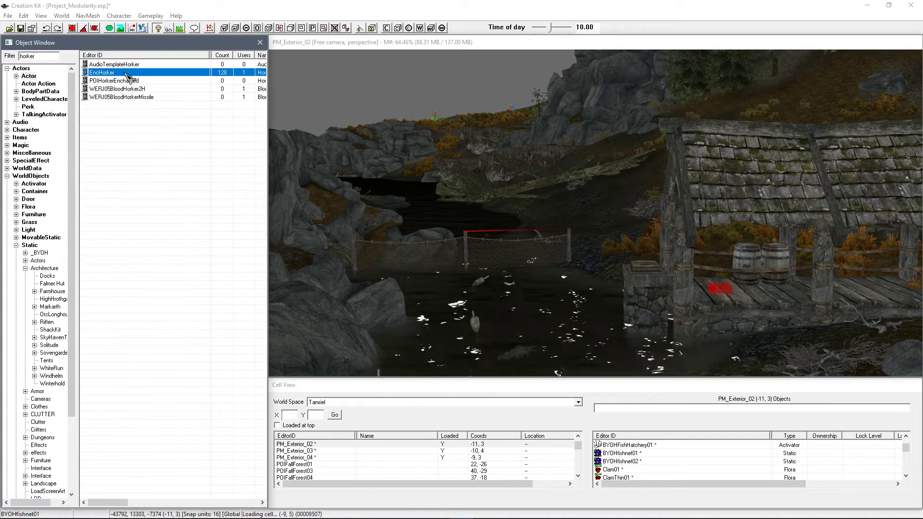
drag(102, 73, 608, 226)
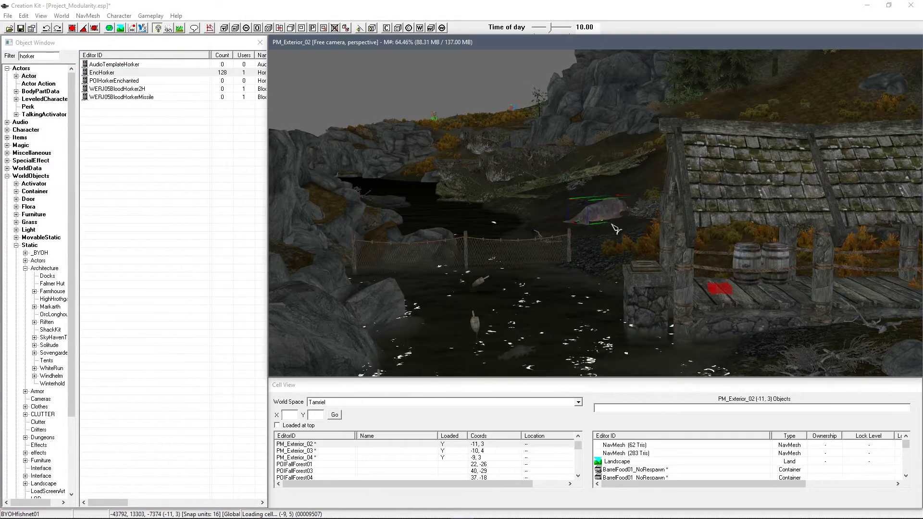
Reposition the EncHorker on the gravel bank just outside the hatchery net.
scroll(610, 227, up, 6)
shift+middle_drag(610, 227, 583, 242)
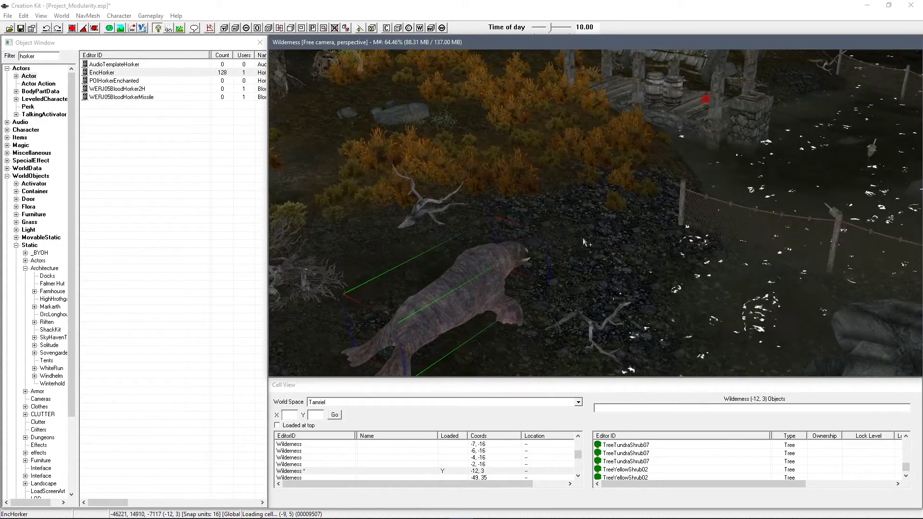
mouse_move(475, 274)
mouse_down()
mouse_move(591, 202)
mouse_move(600, 178)
mouse_move(523, 212)
mouse_move(475, 255)
mouse_move(469, 270)
mouse_move(481, 272)
mouse_up()
shift+middle_drag(481, 272, 546, 225)
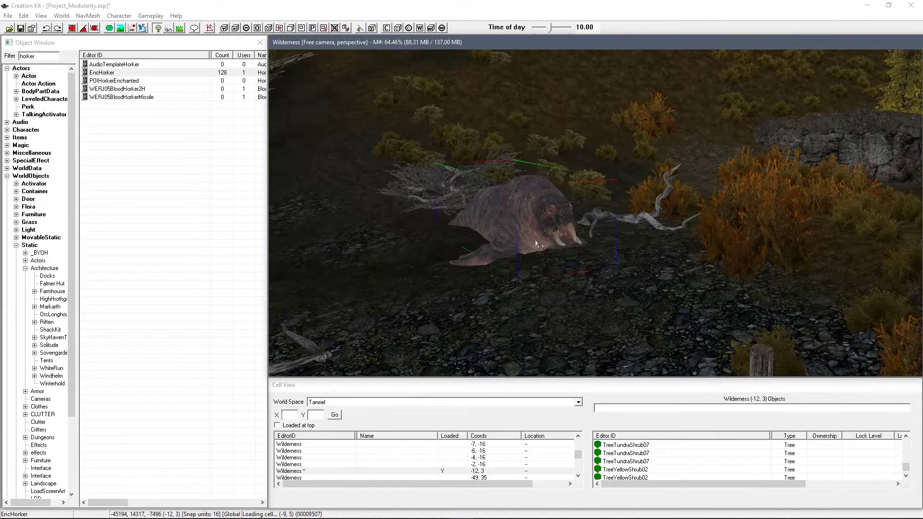
drag(558, 225, 488, 229)
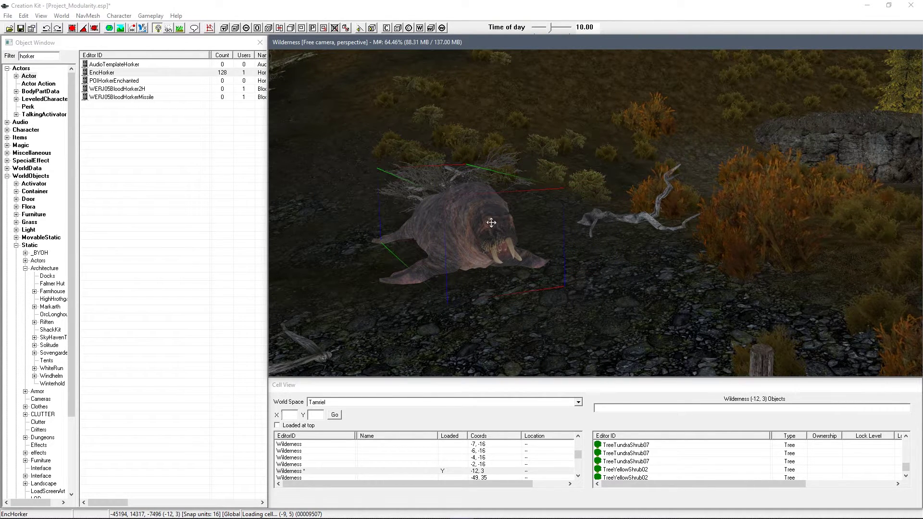
Check the horker's placement relative to the BYOHFishHatchery01 activator on the dock, selecting each of them in turn.
shift+middle_drag(491, 208, 665, 205)
click(698, 154)
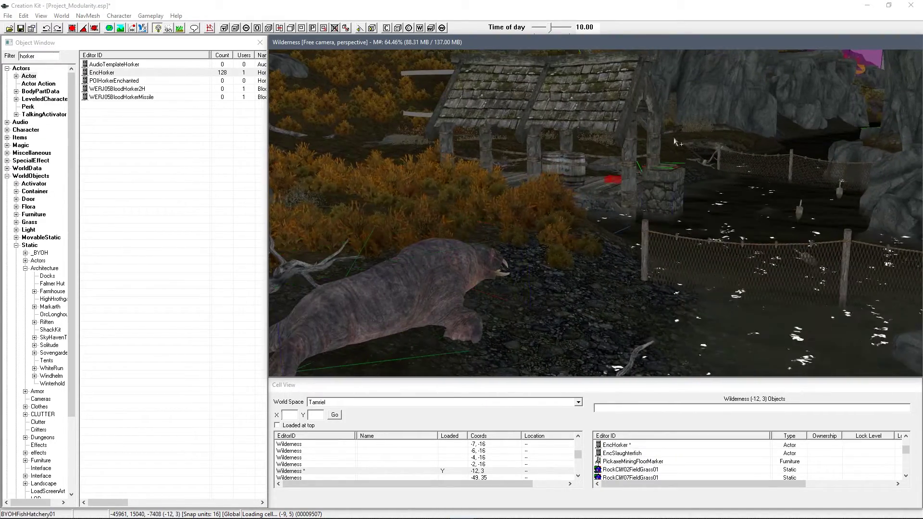
shift+middle_drag(699, 160, 691, 169)
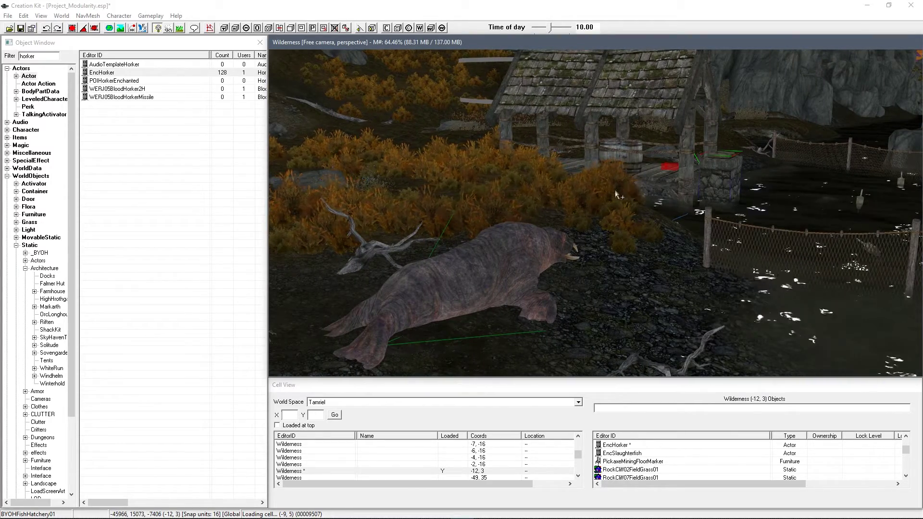
click(514, 243)
shift+middle_drag(514, 244, 613, 195)
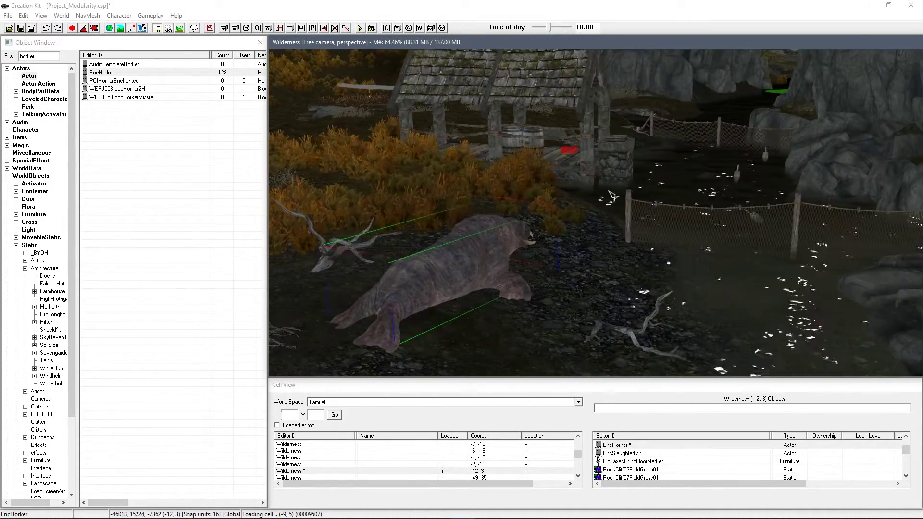
shift+middle_drag(511, 236, 610, 247)
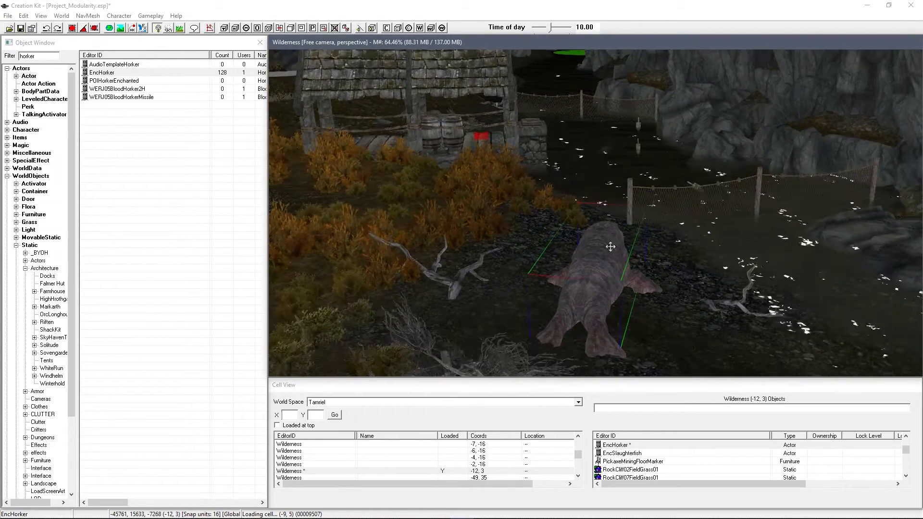
Attach the BYOHHouseHorkerScript script to the EncHorker reference.
double_click(598, 241)
drag(481, 148, 308, 147)
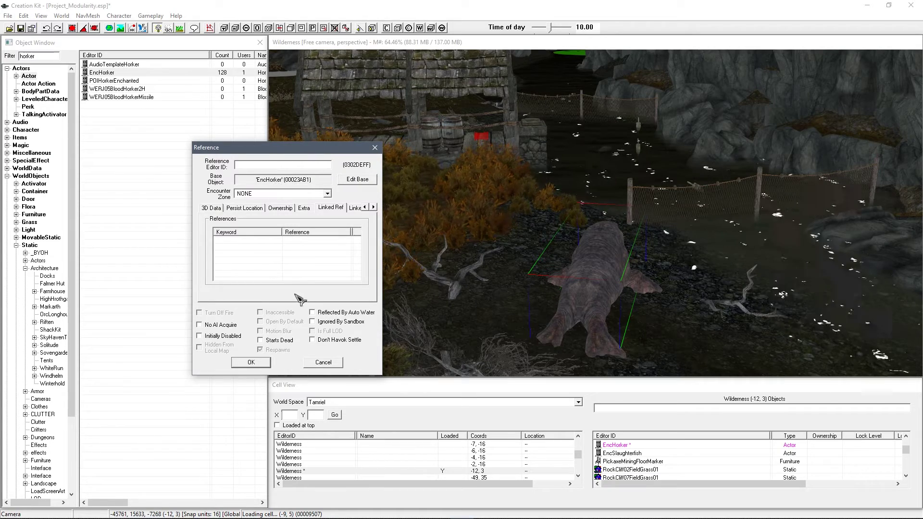
click(373, 207)
click(373, 207)
click(373, 208)
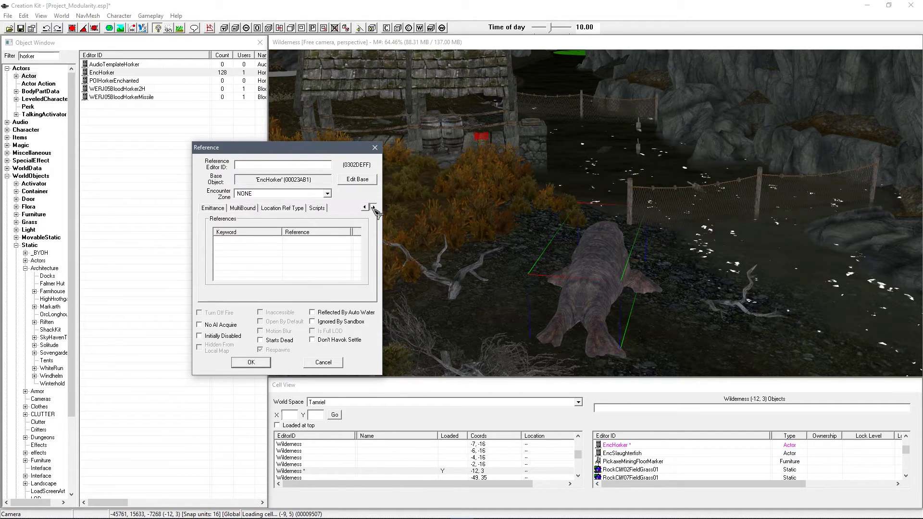
click(317, 207)
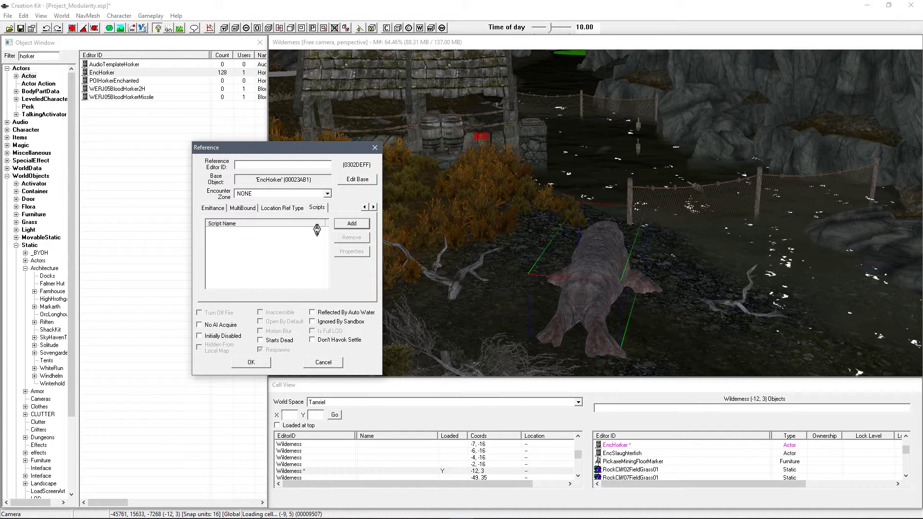
click(351, 224)
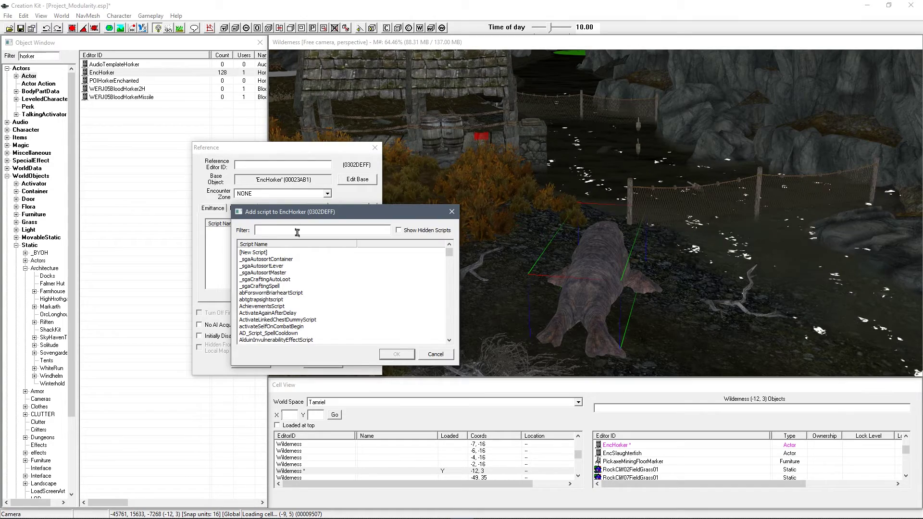
text(hork)
click(287, 259)
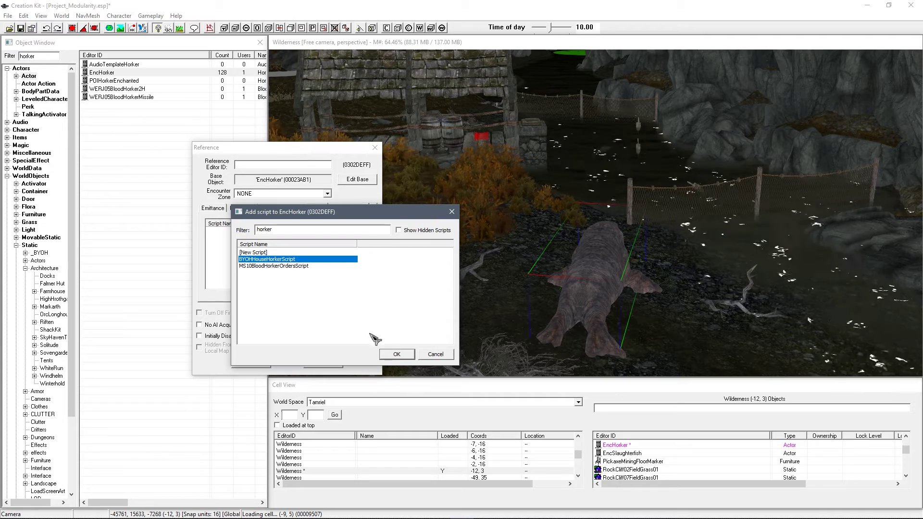
click(390, 354)
Auto-fill the horker script's WEPlayerFriend faction property and accept the script properties.
double_click(266, 232)
click(152, 226)
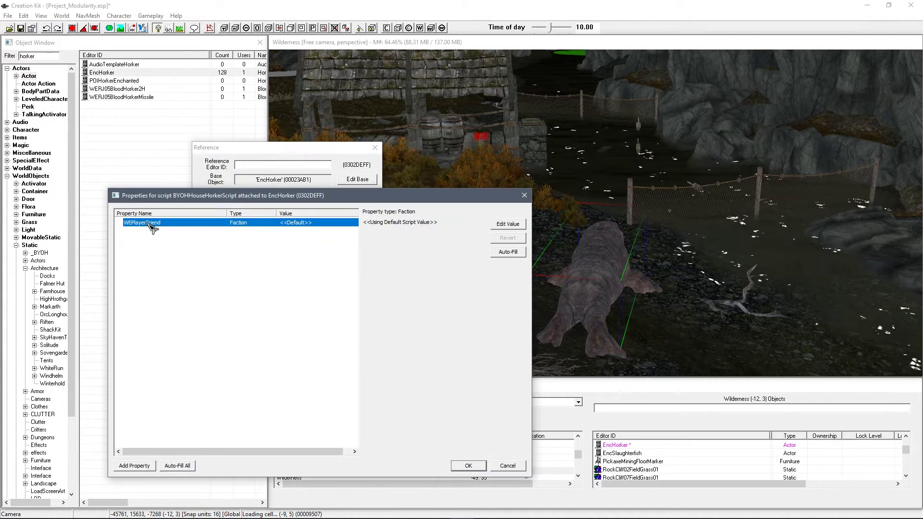
click(180, 466)
click(486, 299)
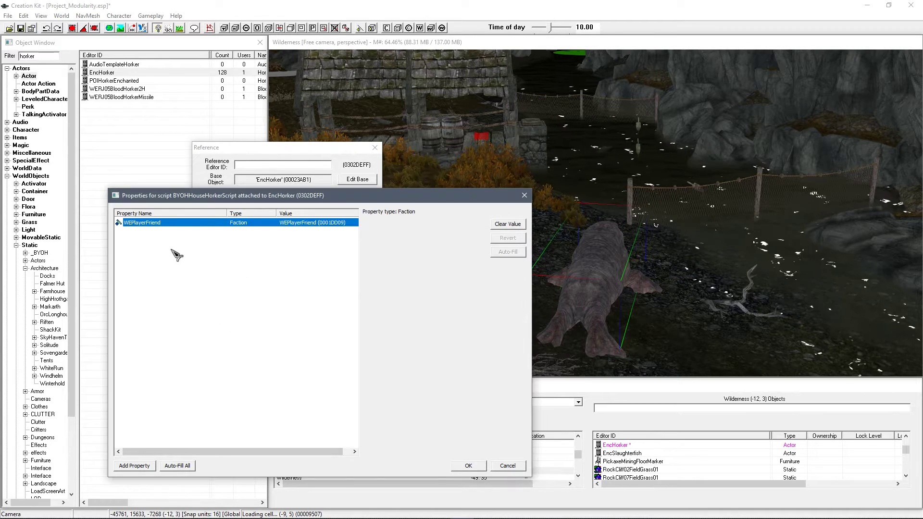
click(149, 225)
click(227, 246)
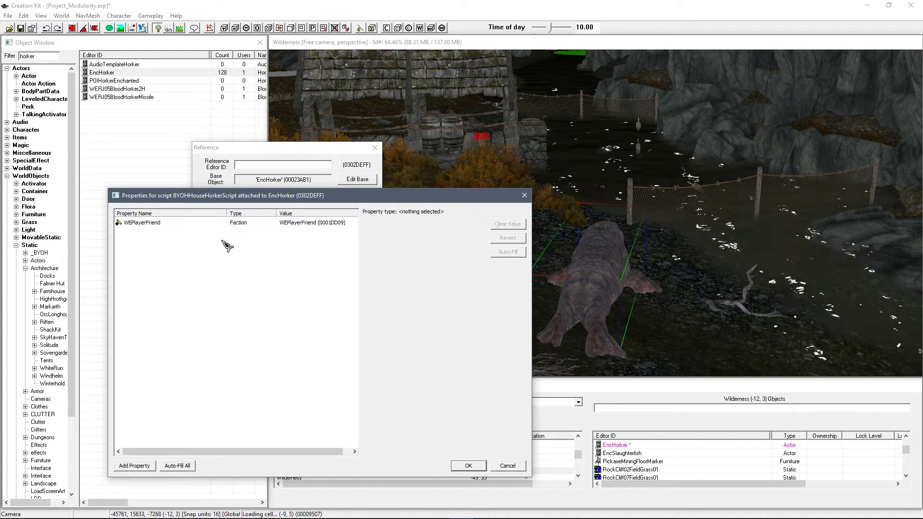
click(222, 222)
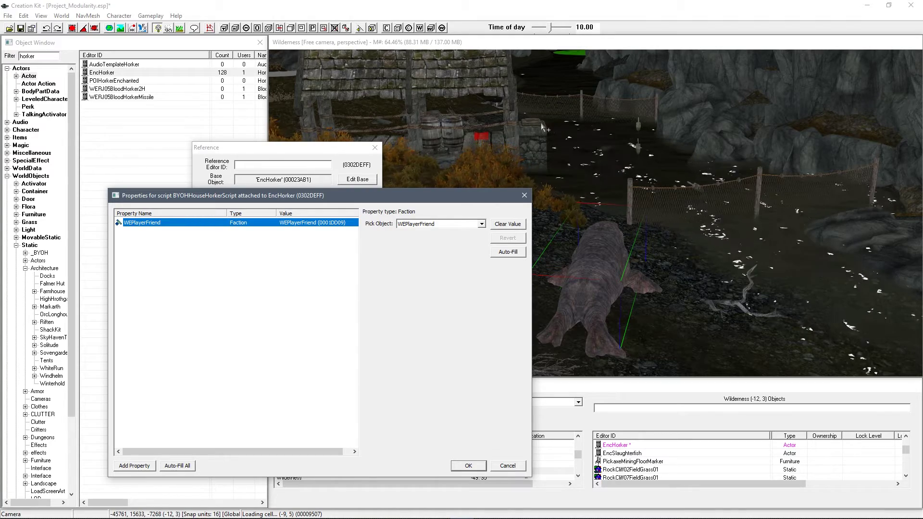
click(468, 466)
Add a linked reference from the horker to the BYOHFishHatchery01 activator in PM_Exterior_02, without a keyword, and accept the reference.
click(366, 208)
click(366, 207)
click(366, 208)
click(366, 208)
click(365, 207)
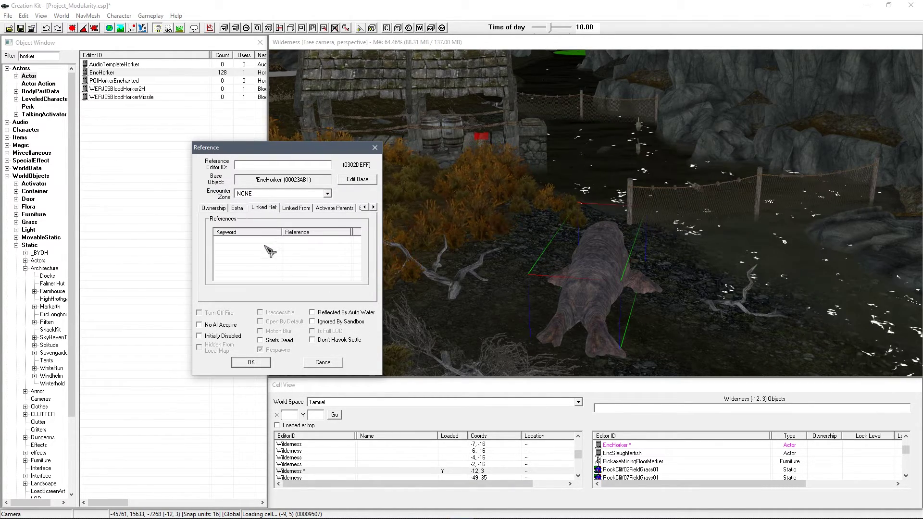
double_click(266, 264)
click(317, 180)
click(519, 131)
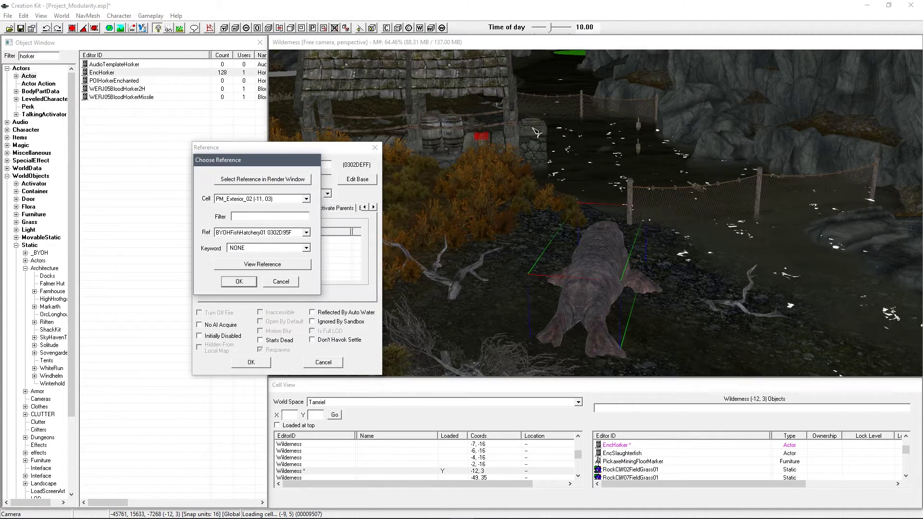
click(239, 282)
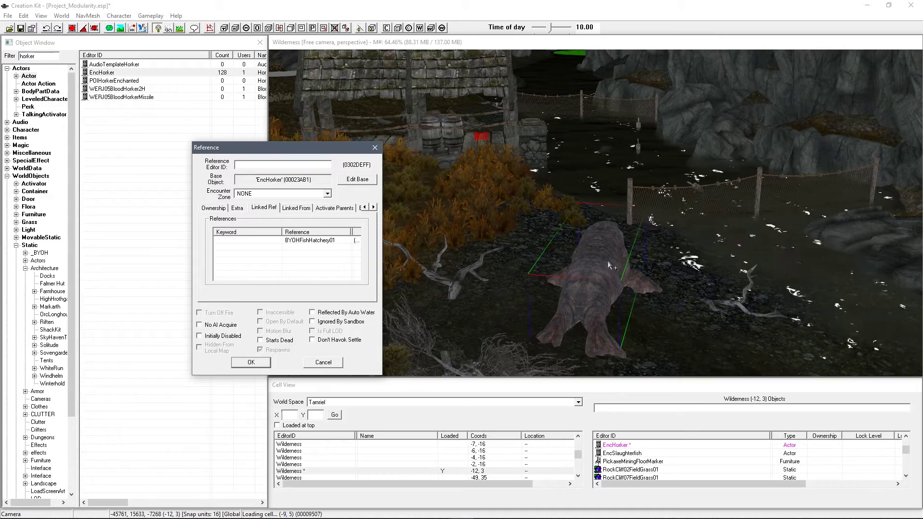
click(251, 362)
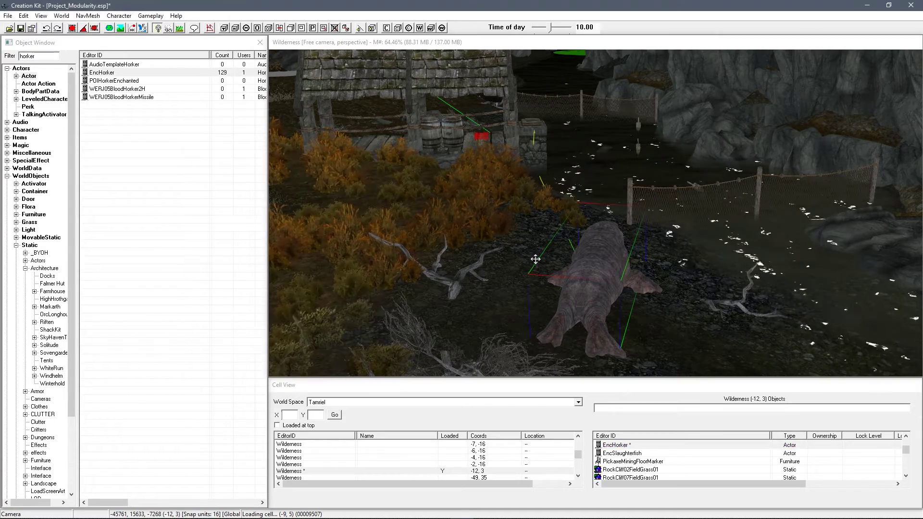
Look over the horker and the hatchery from several angles and delete the EncHorker.
middle_drag(527, 259, 472, 246)
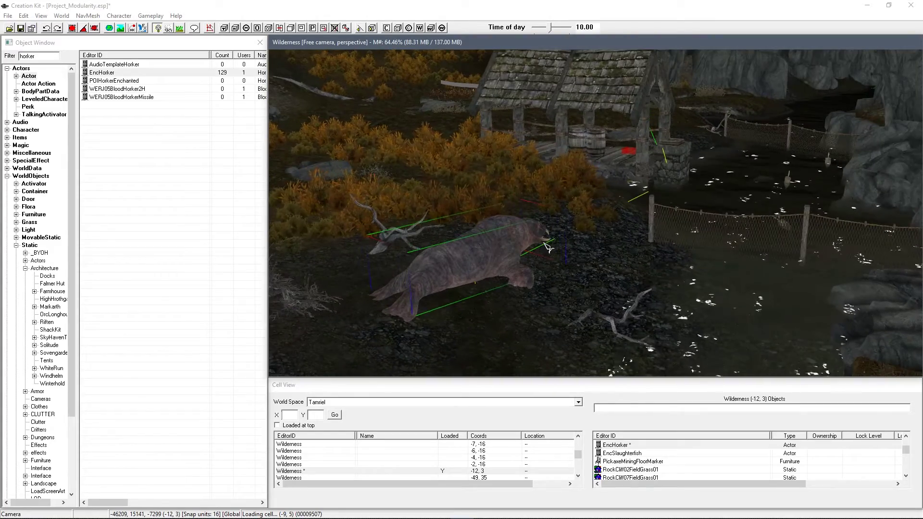
scroll(542, 241, up, 3)
middle_drag(542, 241, 623, 263)
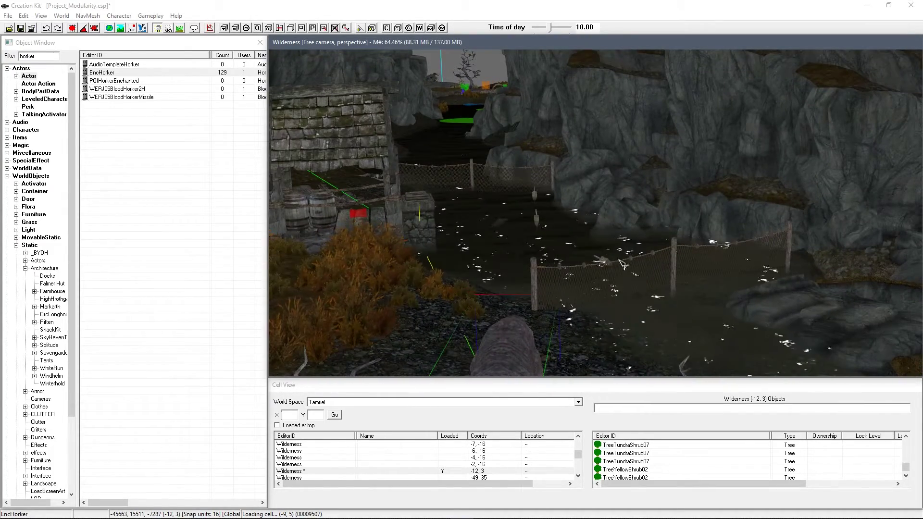
middle_drag(556, 239, 616, 281)
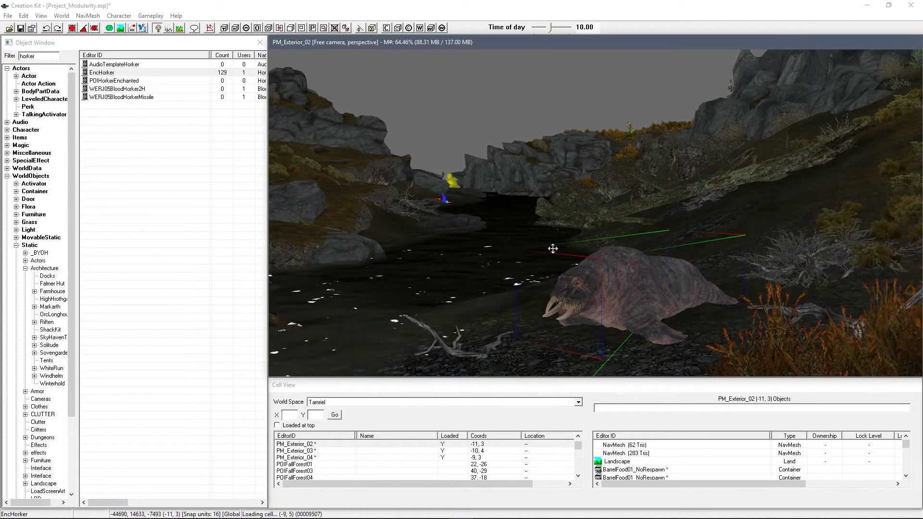
middle_drag(554, 246, 579, 252)
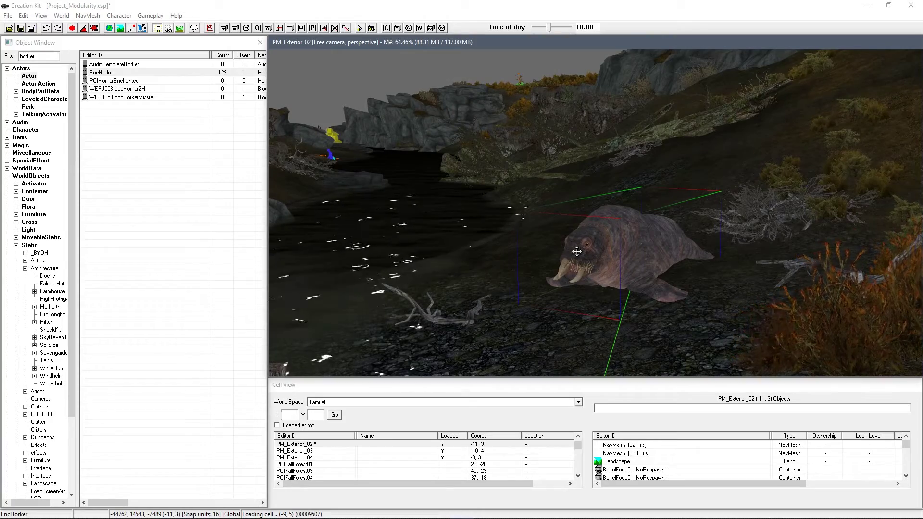
key(Delete)
Open the properties of BYOHHouseFishHatcheryScript on the BYOHFishHatchery01 activator beside the dock.
middle_drag(524, 236, 587, 238)
click(562, 226)
scroll(572, 230, down, 5)
click(702, 185)
shift+middle_drag(702, 185, 538, 263)
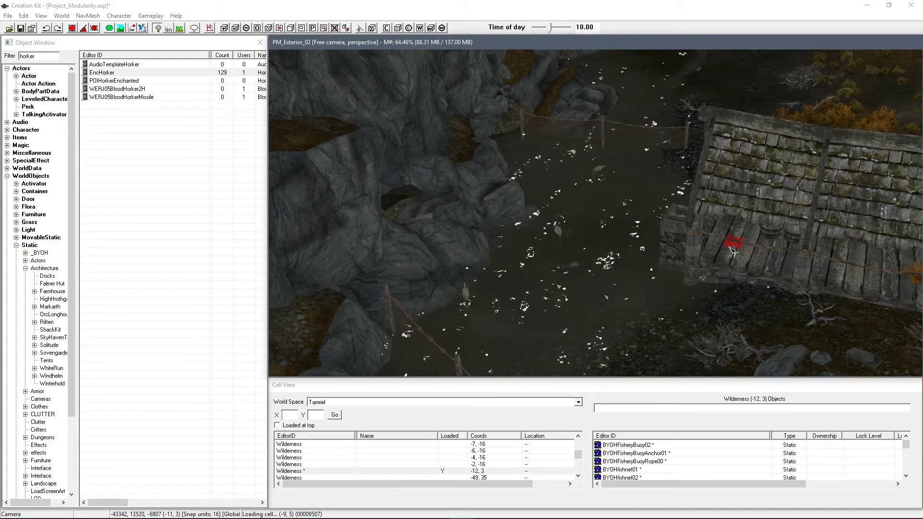
shift+middle_drag(611, 264, 622, 235)
double_click(704, 226)
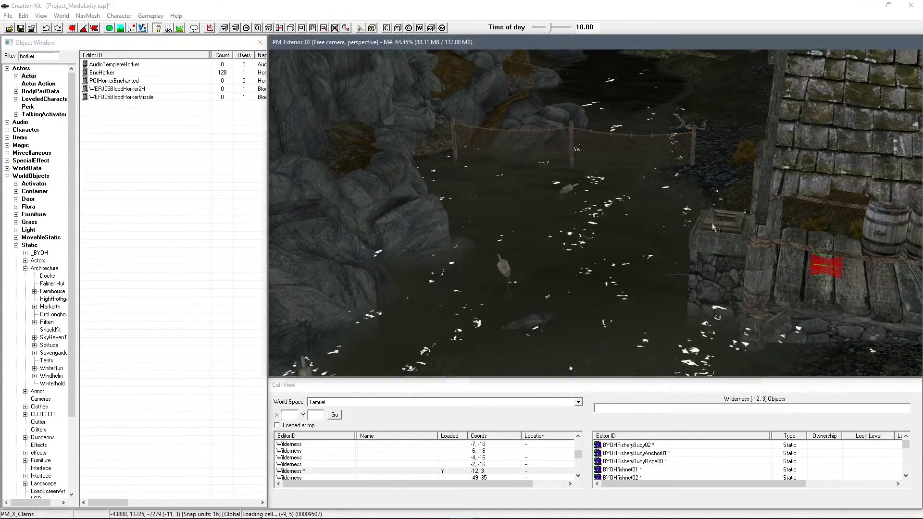
drag(480, 156, 334, 156)
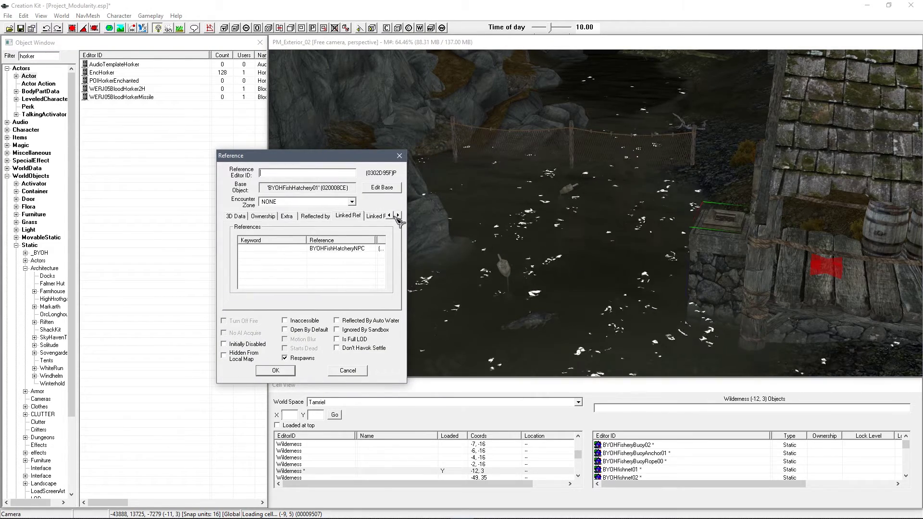
click(398, 215)
click(398, 215)
click(398, 215)
click(371, 216)
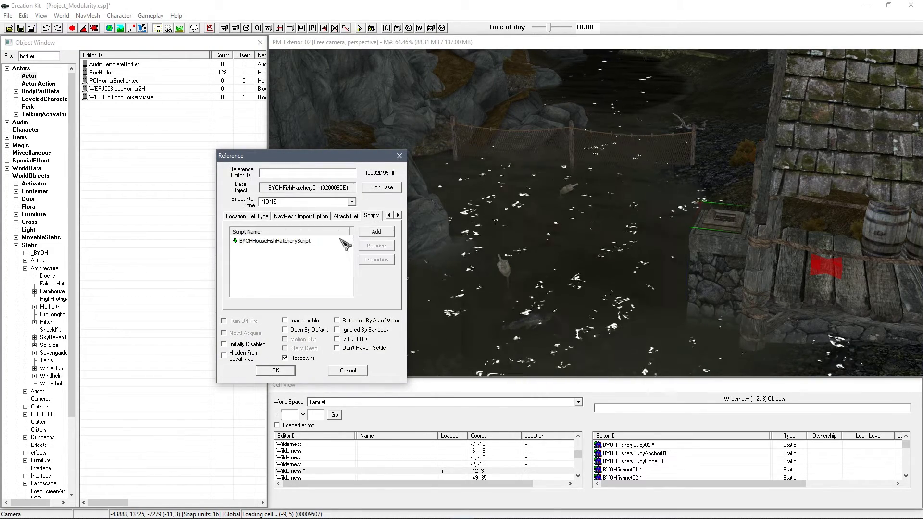
double_click(301, 244)
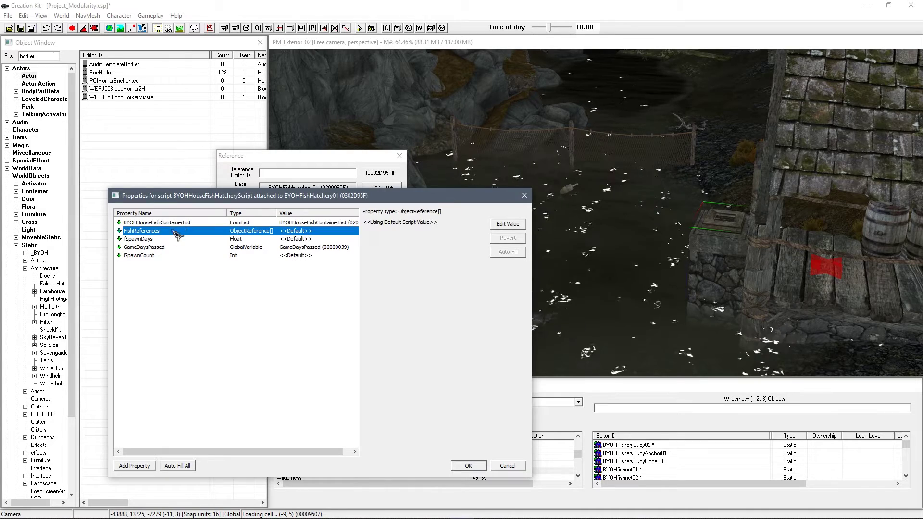
Filter the FormList objects by "fish" and open BYOHHouseFishContainerList, the form list used by the hatchery script's container list property.
click(225, 223)
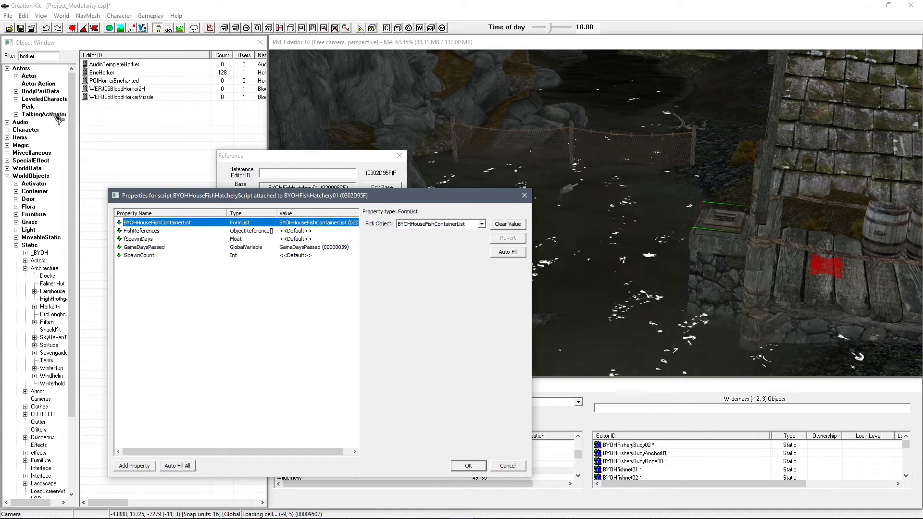
click(7, 153)
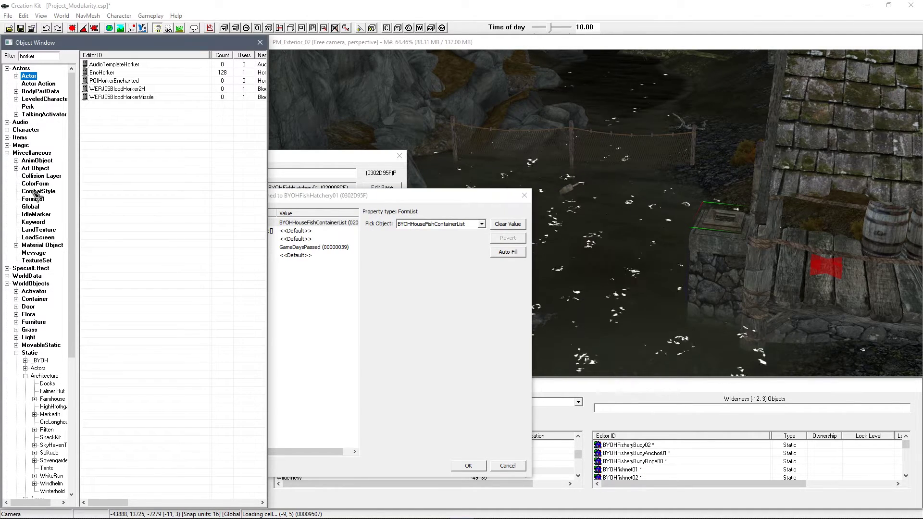
click(33, 199)
double_click(45, 57)
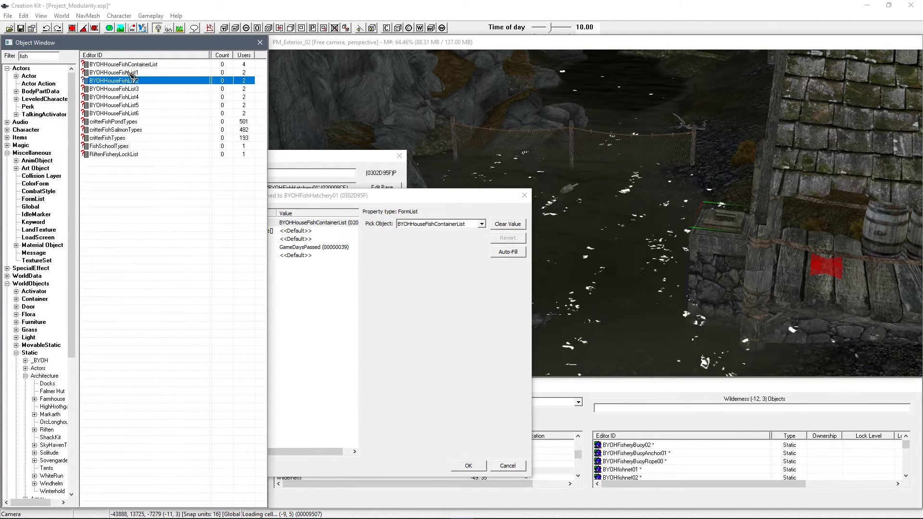
click(129, 81)
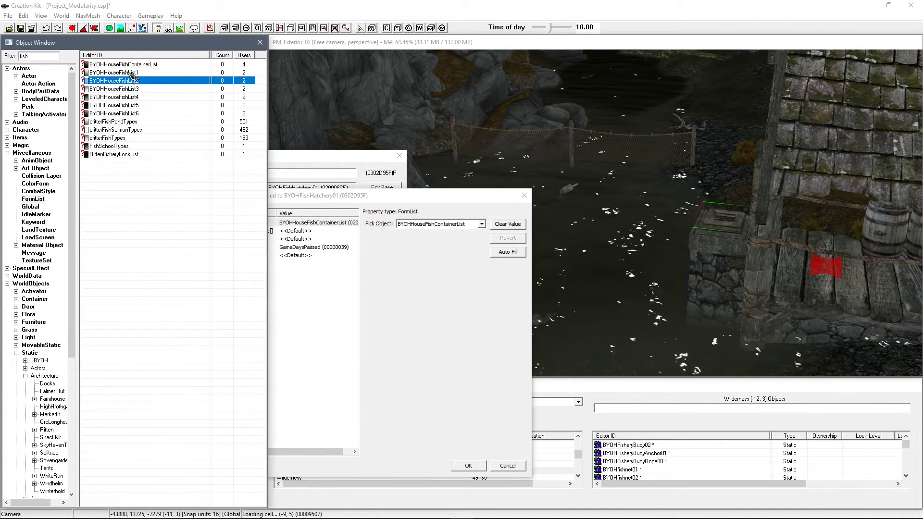
double_click(123, 64)
drag(449, 174, 282, 206)
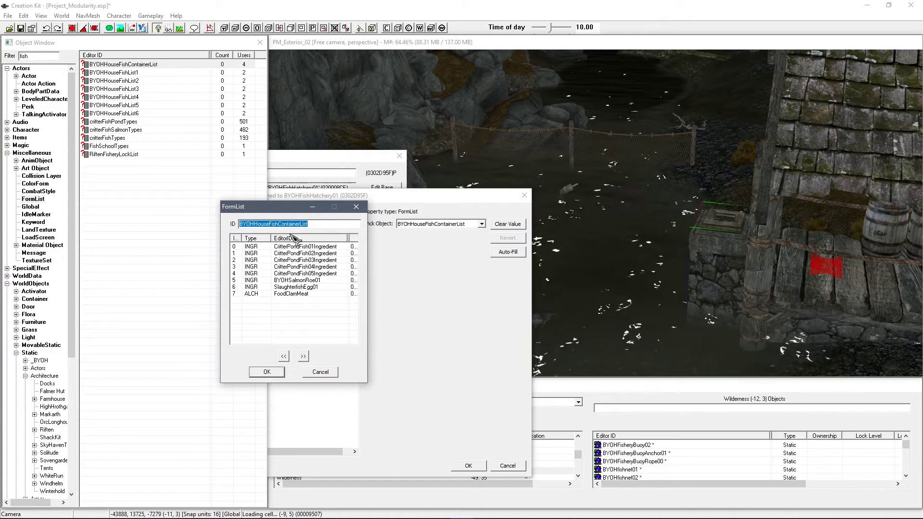
Examine the entries of BYOHHouseFishContainerList and their order, from the CritterPondFish ingredients to BYOHSalmonRoe01, SlaughterfishEgg01 and FoodClamMeat.
click(296, 253)
click(295, 260)
click(296, 266)
click(297, 274)
click(296, 267)
click(299, 253)
click(300, 247)
click(303, 280)
click(294, 274)
click(294, 280)
click(300, 287)
click(298, 293)
click(296, 287)
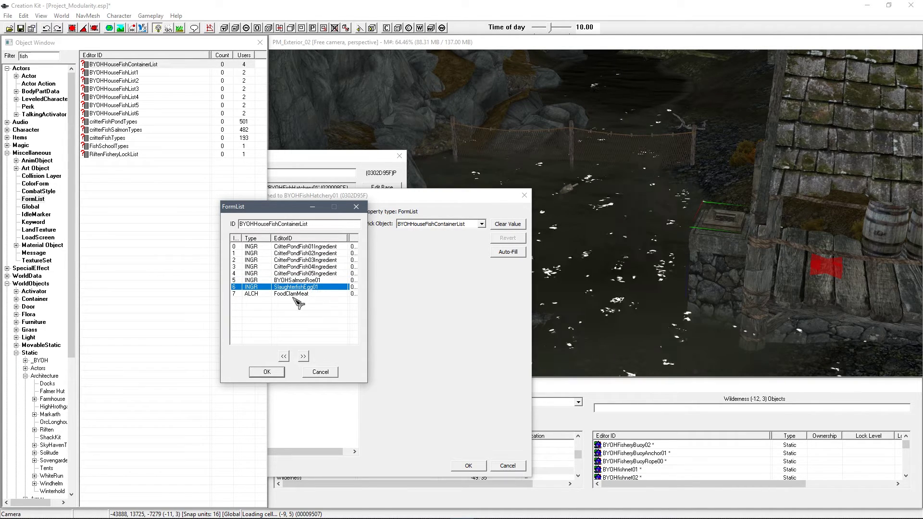
click(294, 294)
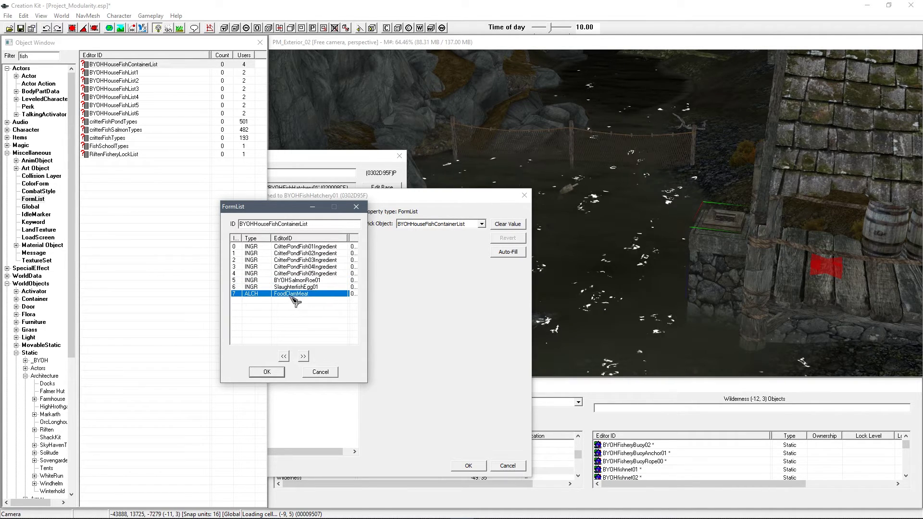
click(311, 252)
click(312, 259)
click(313, 266)
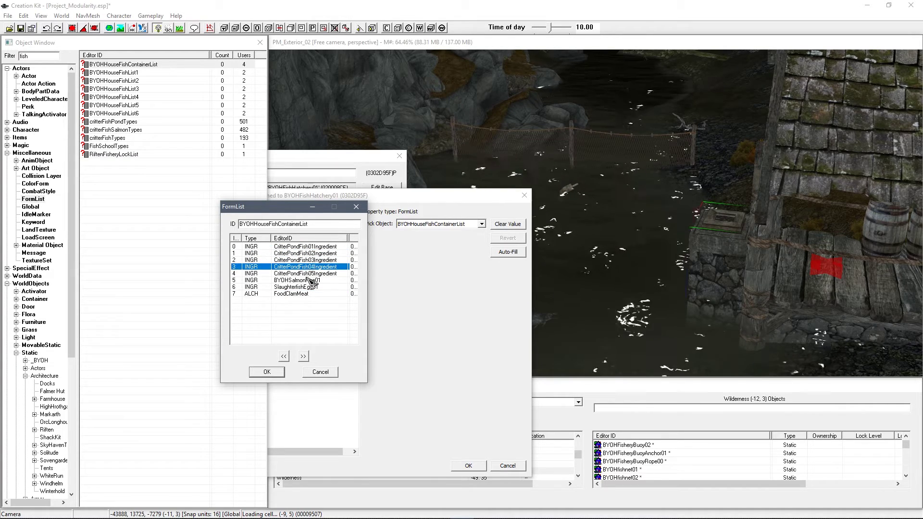
click(313, 280)
click(307, 287)
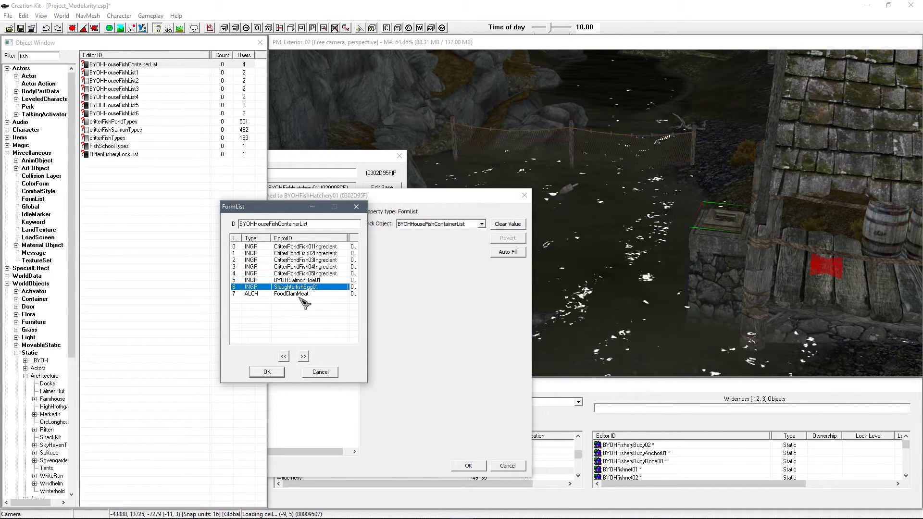
click(299, 286)
click(300, 280)
click(310, 253)
click(312, 247)
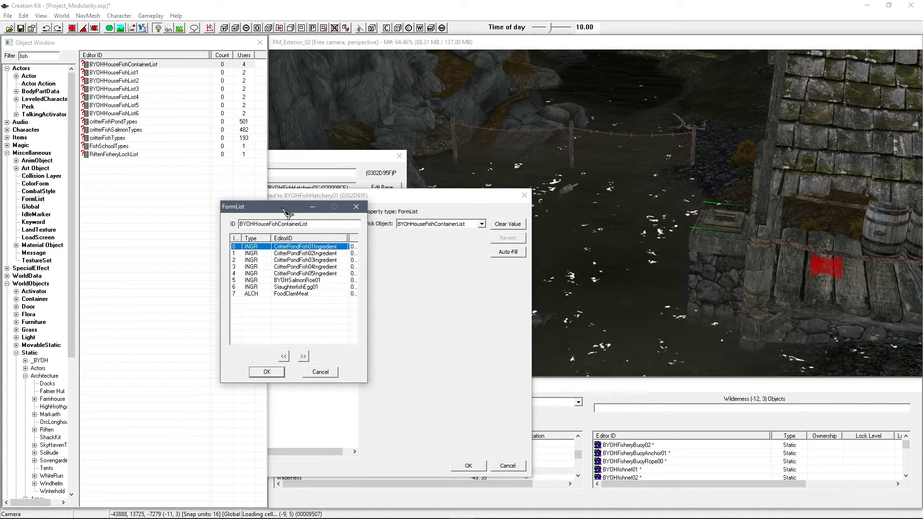
drag(282, 212, 255, 214)
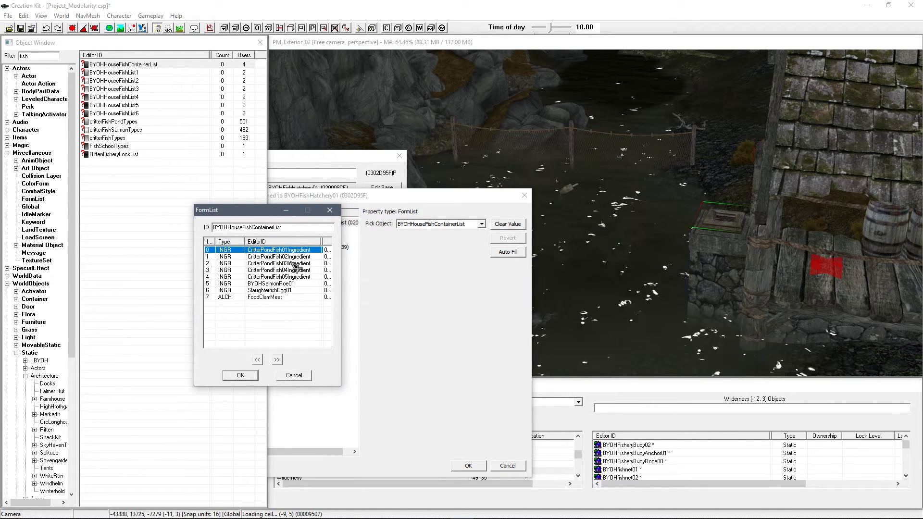
key(Down)
key(Down)
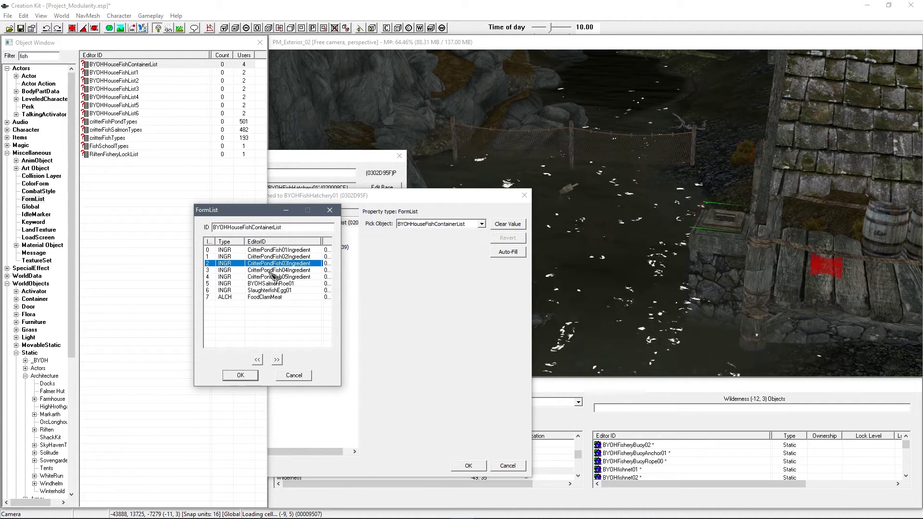
drag(271, 276, 273, 251)
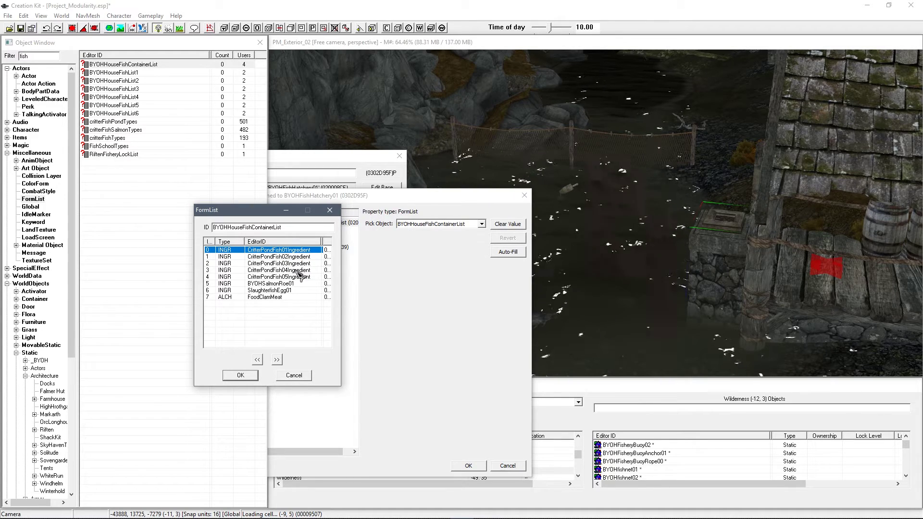
drag(311, 280, 274, 251)
click(292, 227)
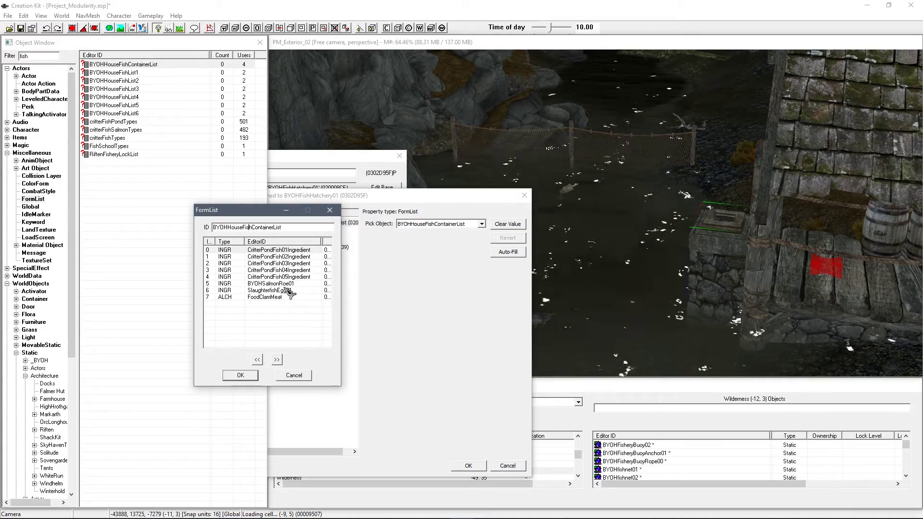
Compare the pond fish entries in the list with the water beside the dock, and close the form list without changes.
middle_drag(643, 297, 604, 272)
scroll(624, 286, down, 4)
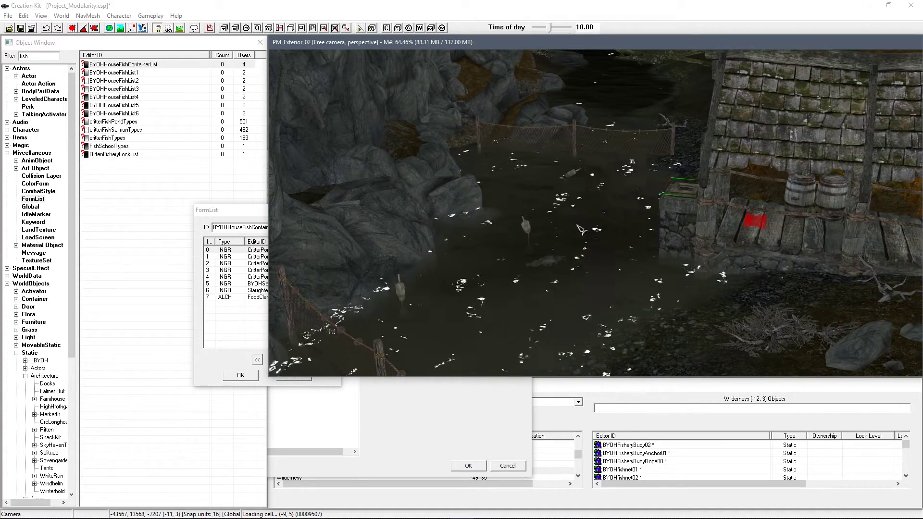
click(250, 276)
click(253, 257)
click(252, 276)
click(259, 258)
click(261, 270)
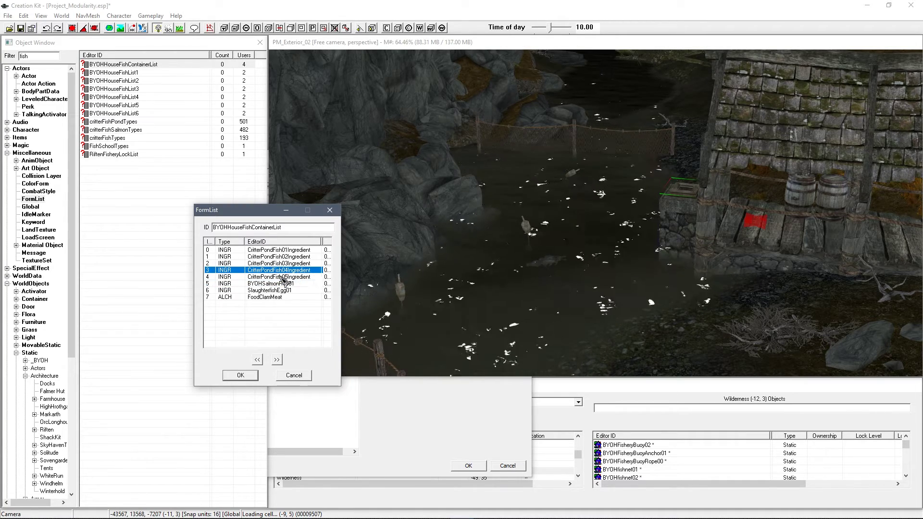
click(295, 376)
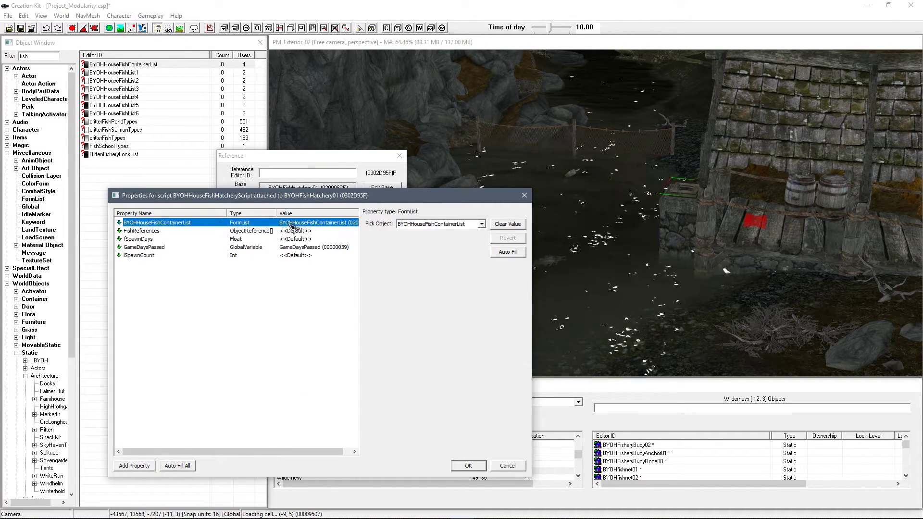
Review the hatchery script's FishReferences, fSpawnDays, GameDaysPassed and iSpawnCount properties.
click(144, 231)
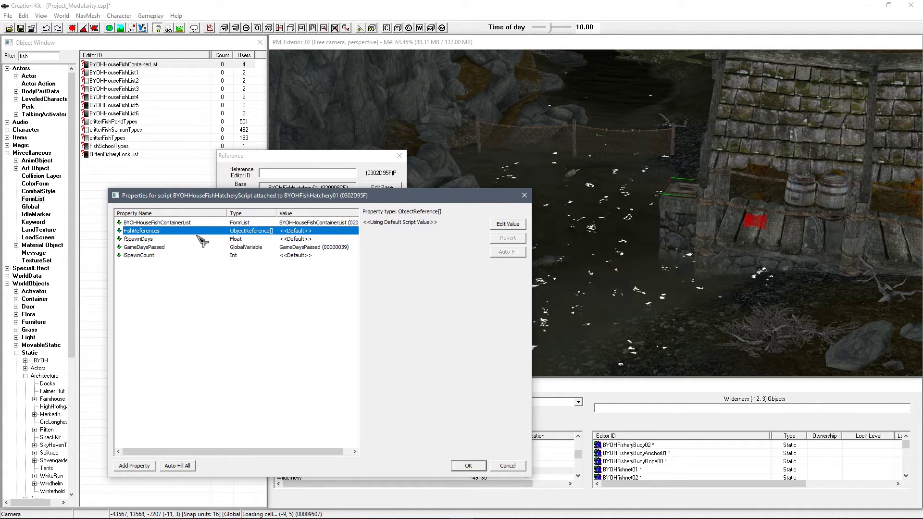
click(155, 240)
click(156, 247)
click(152, 255)
click(153, 240)
click(152, 247)
click(152, 255)
click(153, 248)
click(153, 255)
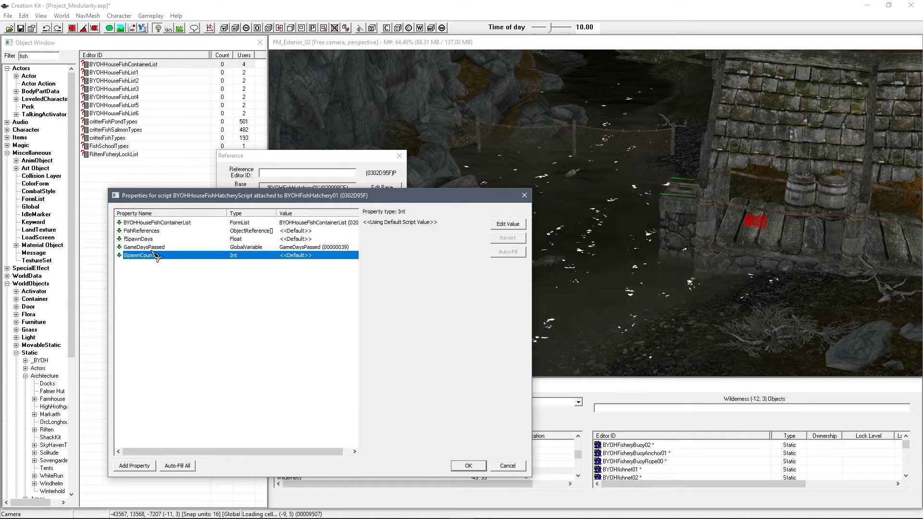
click(153, 248)
click(154, 242)
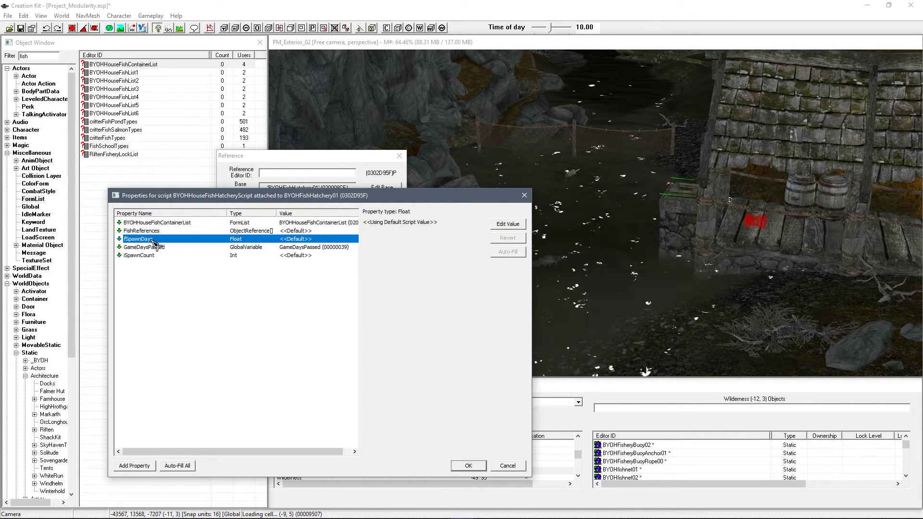
click(153, 255)
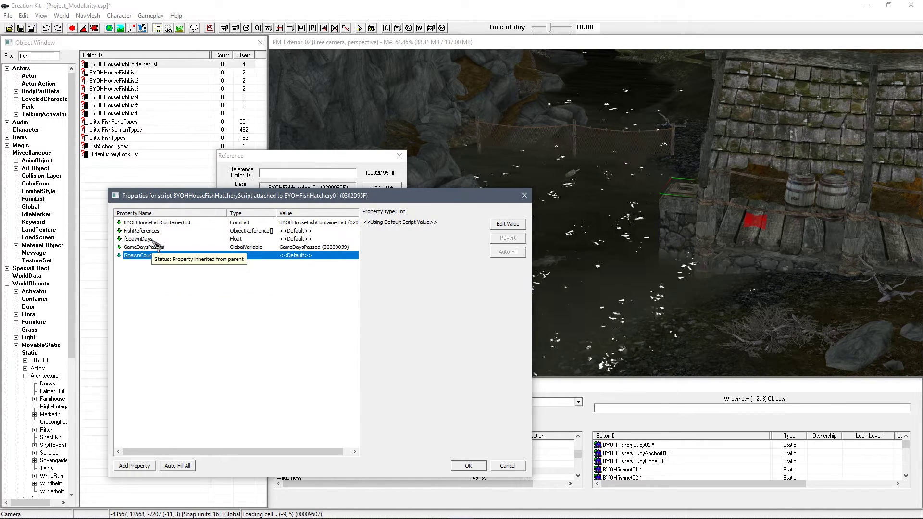
Close the script properties without changes and open the source of BYOHHouseFishHatcheryScript.
click(508, 465)
right_click(304, 242)
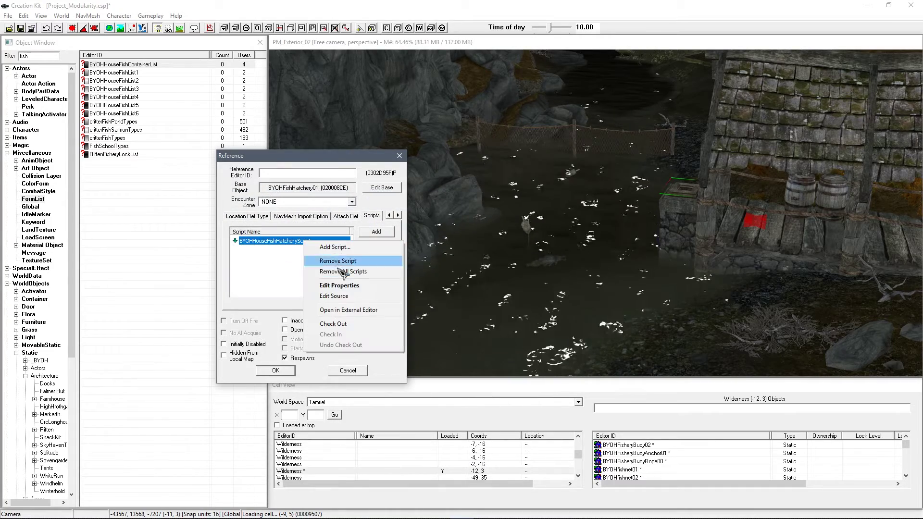
click(336, 296)
Switch to File Explorer and open the Hearthfire script source folder at Skyrim\Data\Scripts\Source\Hearthfire.
key(super+e)
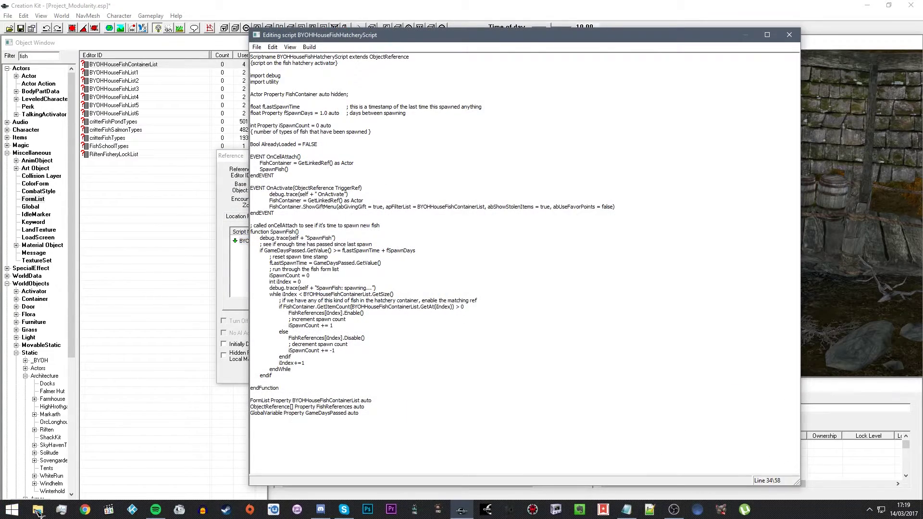
click(283, 139)
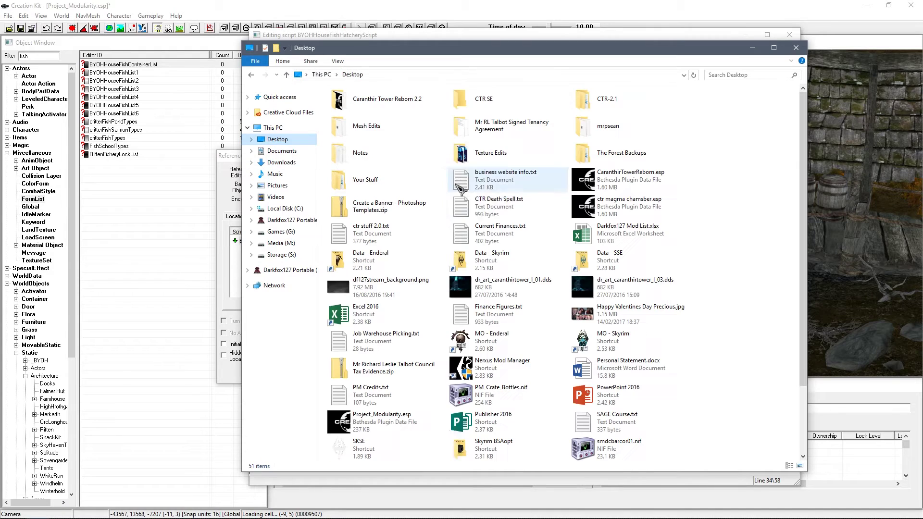
double_click(485, 265)
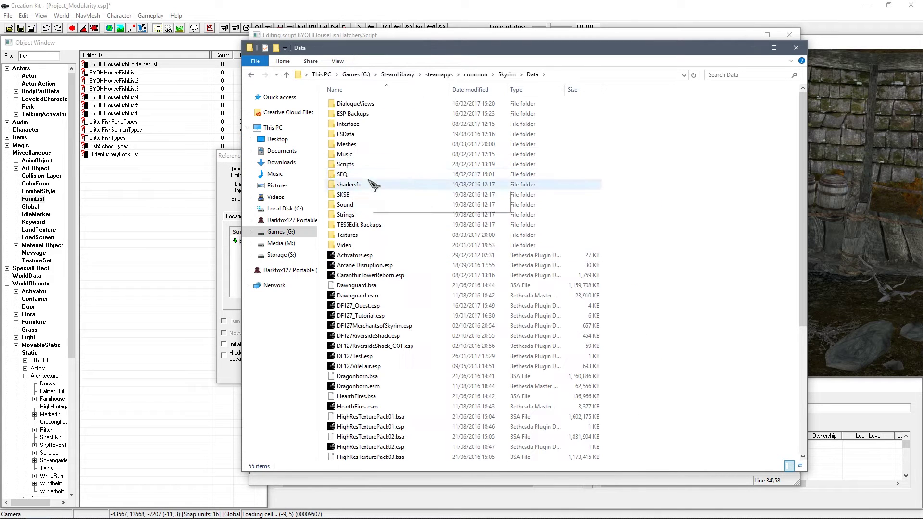
double_click(373, 164)
click(366, 105)
double_click(363, 104)
click(364, 115)
click(363, 133)
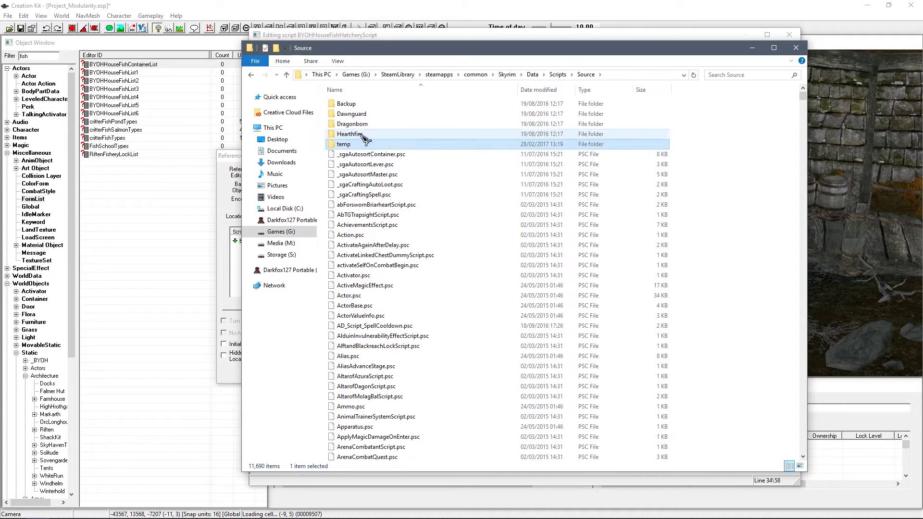
double_click(361, 135)
Locate BYOHHouseFishHatcheryScript.psc in the Hearthfire folder and copy the file.
scroll(729, 166, down, 10)
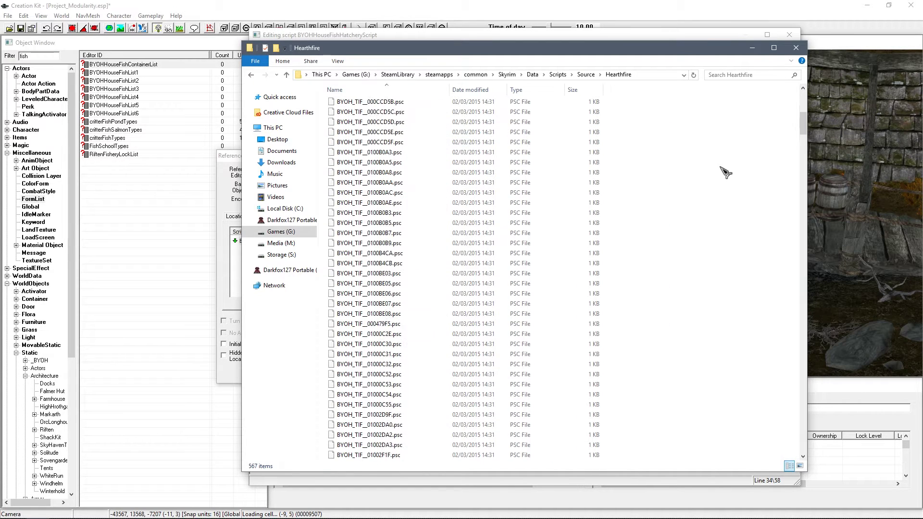
drag(807, 137, 802, 369)
scroll(789, 374, down, 15)
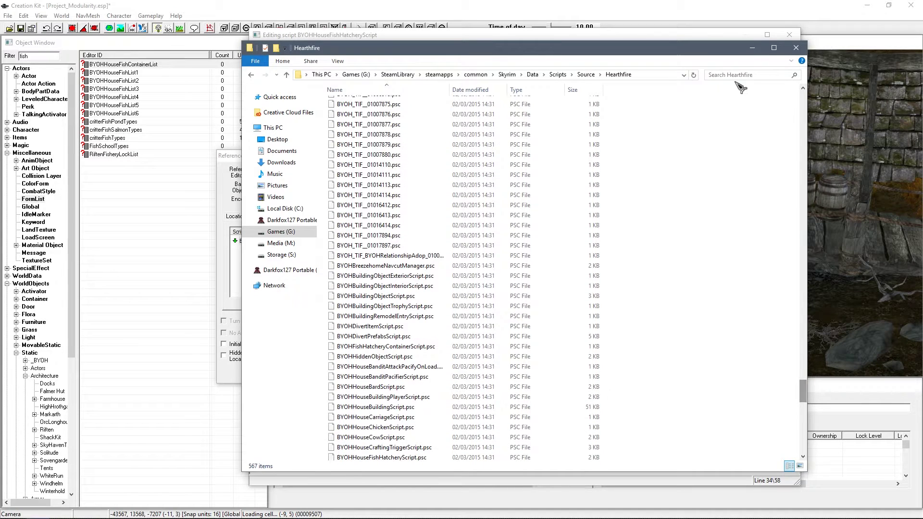
click(368, 304)
scroll(367, 307, down, 3)
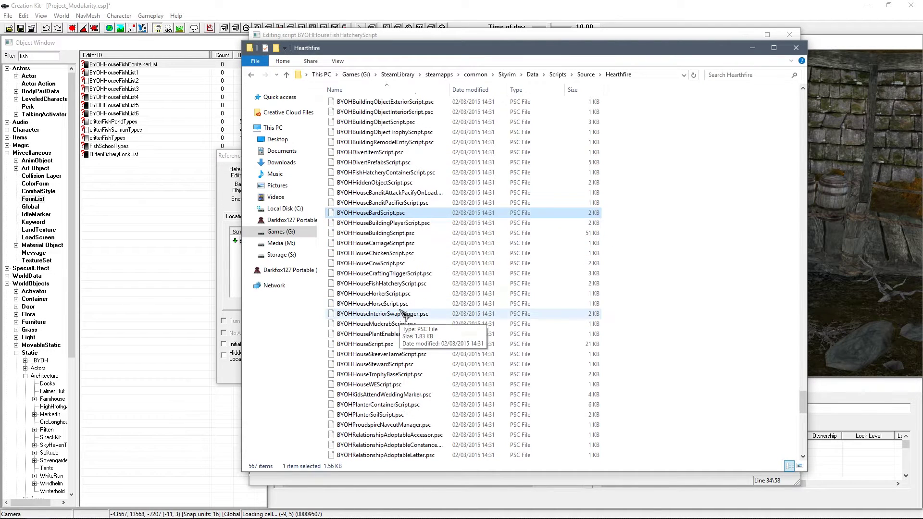
click(380, 284)
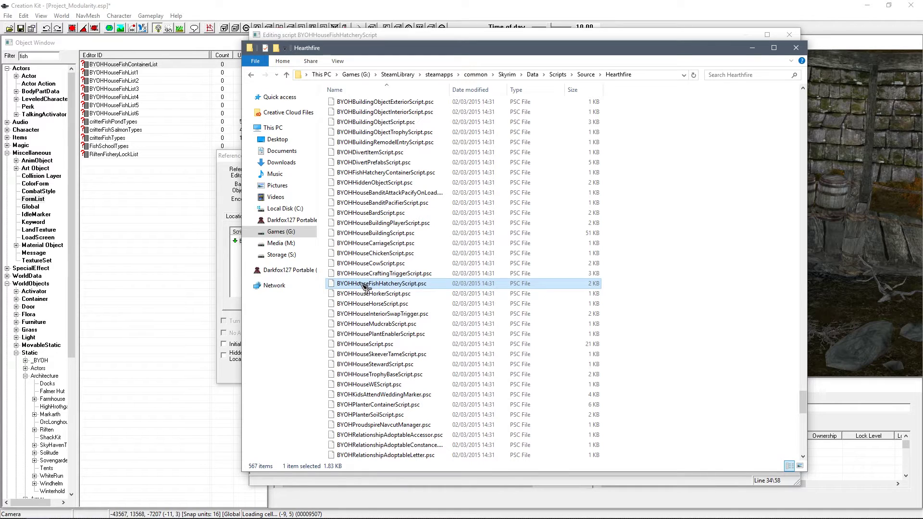
right_click(359, 284)
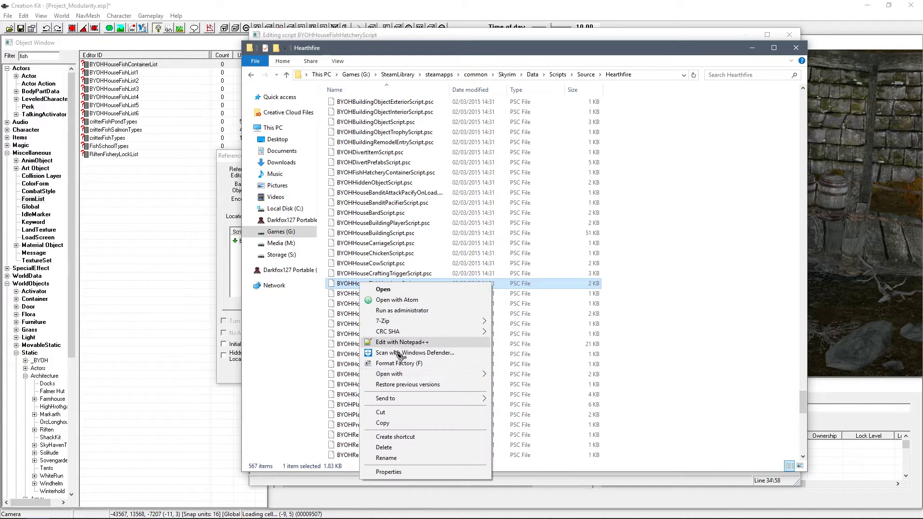
Paste BYOHHouseFishHatcheryScript.psc into the parent Source folder, replacing the existing file, and close the folder and the script source.
click(586, 74)
right_click(710, 205)
click(721, 268)
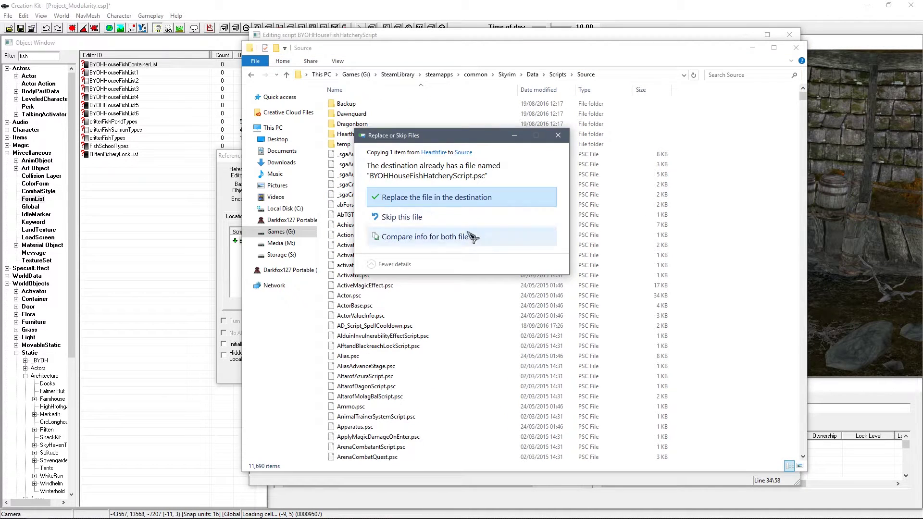
click(425, 197)
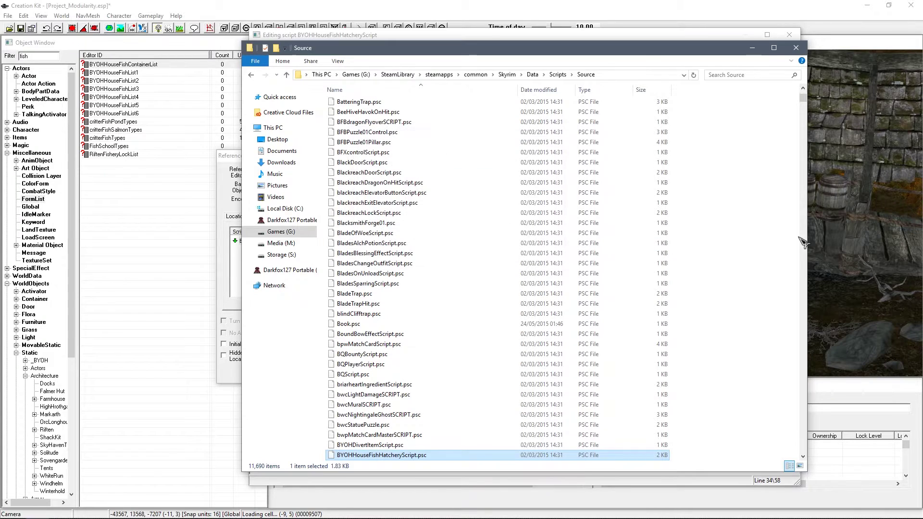
click(796, 47)
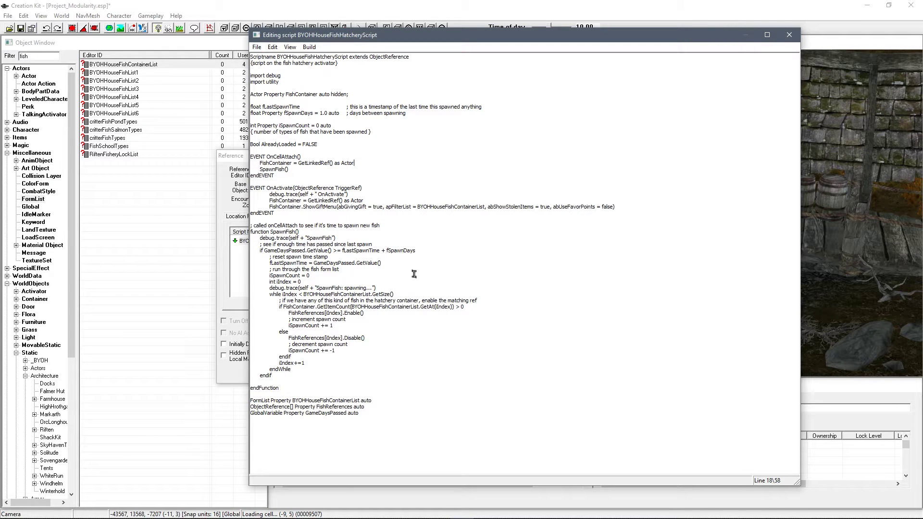
click(788, 35)
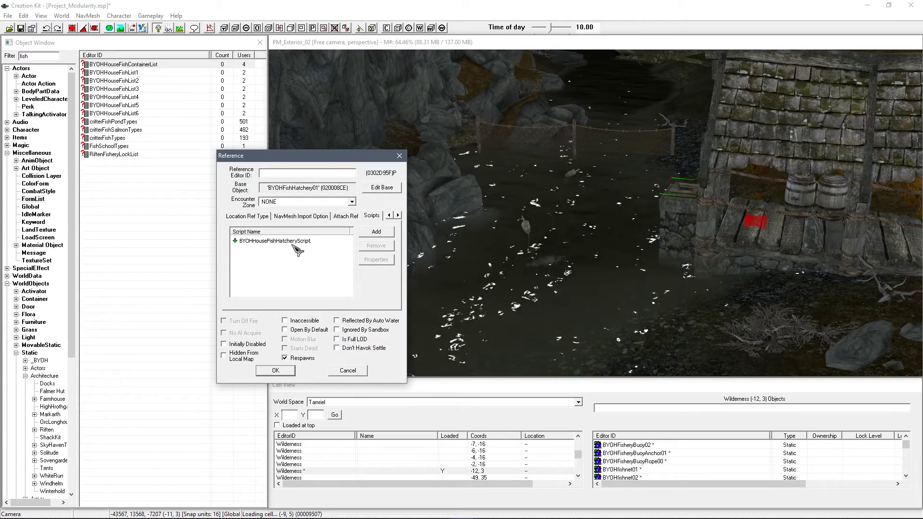
Open the source of BYOHHouseFishHatcheryScript to examine its code, and close it without changes.
click(294, 241)
right_click(275, 243)
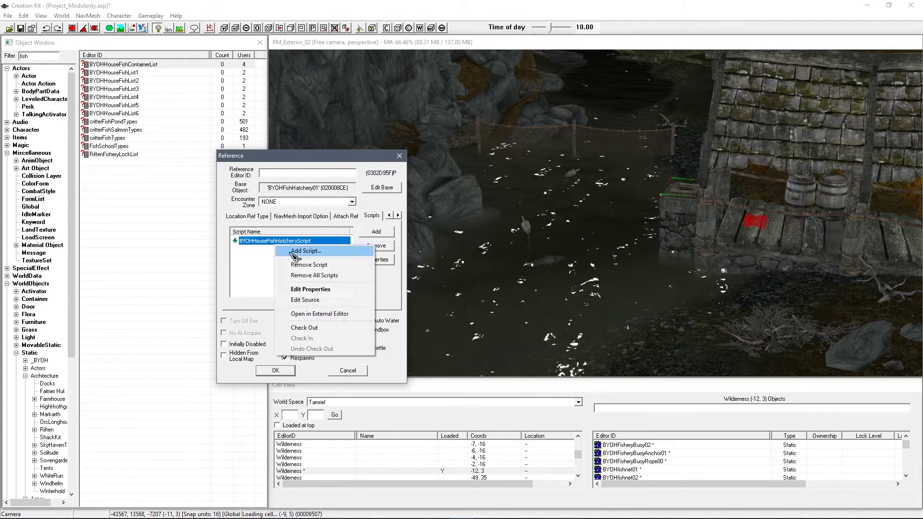
click(310, 301)
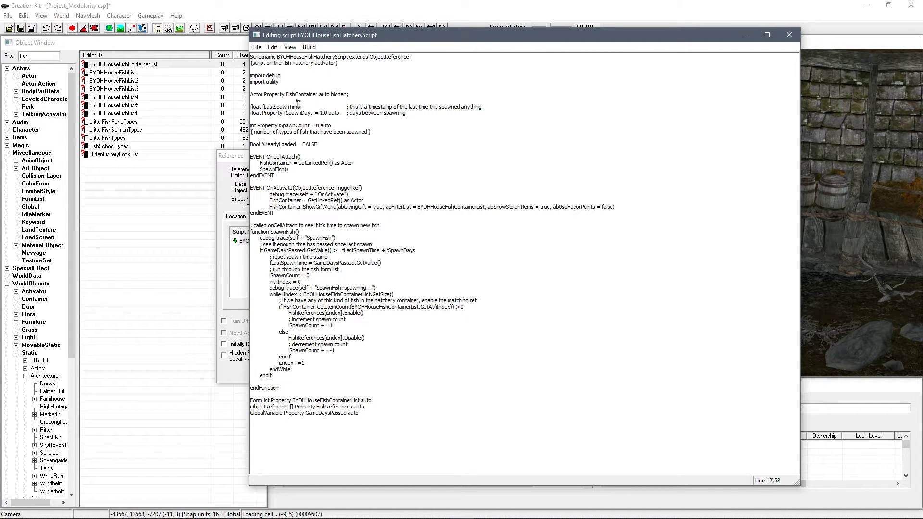
click(789, 35)
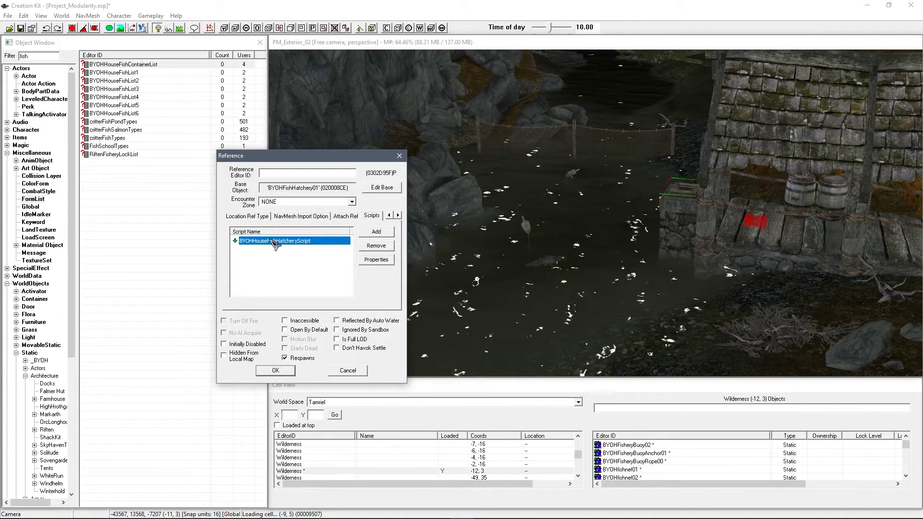
Browse the remaining sections of the BYOHFishHatchery01 reference and close it without changes.
click(526, 466)
click(286, 260)
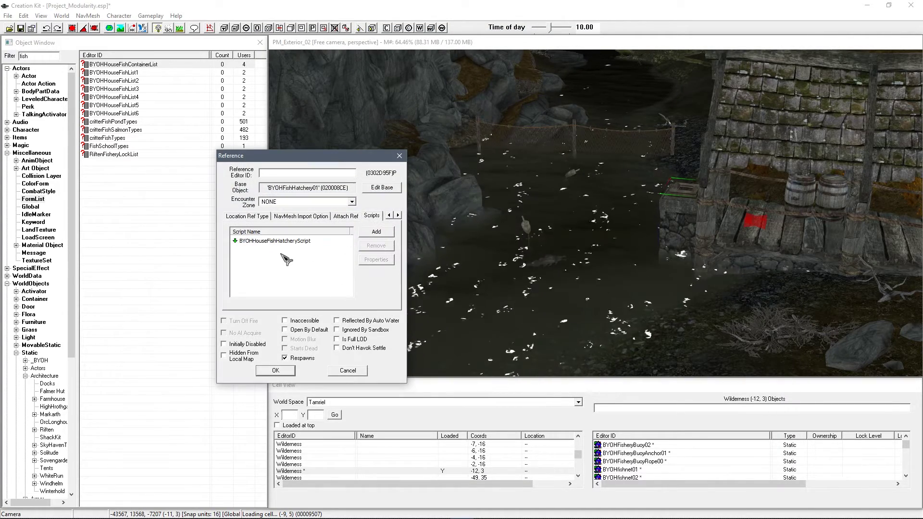
click(389, 214)
click(389, 215)
click(389, 215)
click(348, 371)
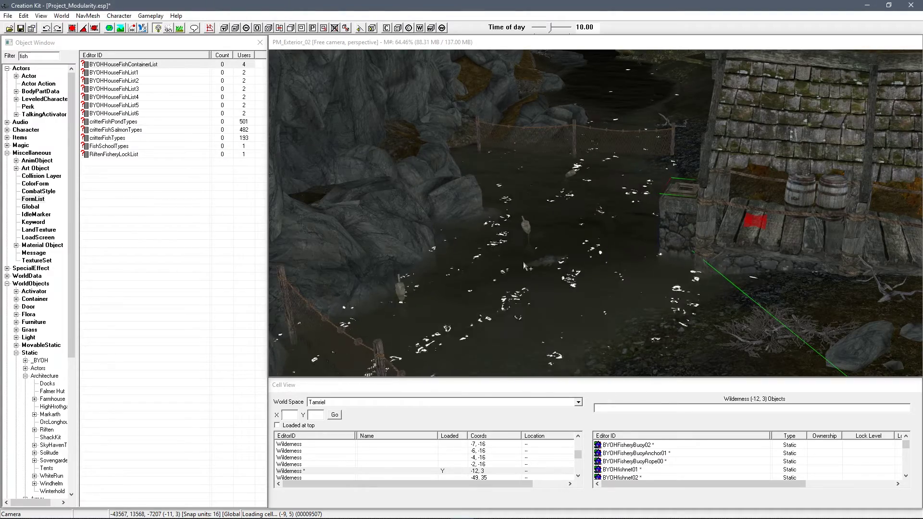
click(624, 336)
middle_drag(521, 262, 512, 239)
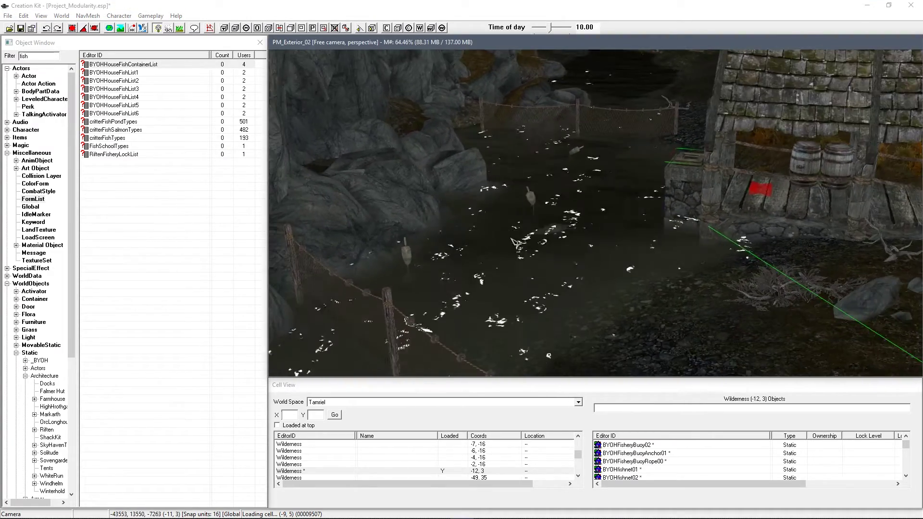
Inspect the BYOHHouseFishList1 form list and its CritterPondFish01 activator, closing both without changes.
click(130, 89)
click(124, 73)
click(122, 80)
click(123, 89)
click(123, 105)
click(124, 113)
click(122, 89)
double_click(123, 72)
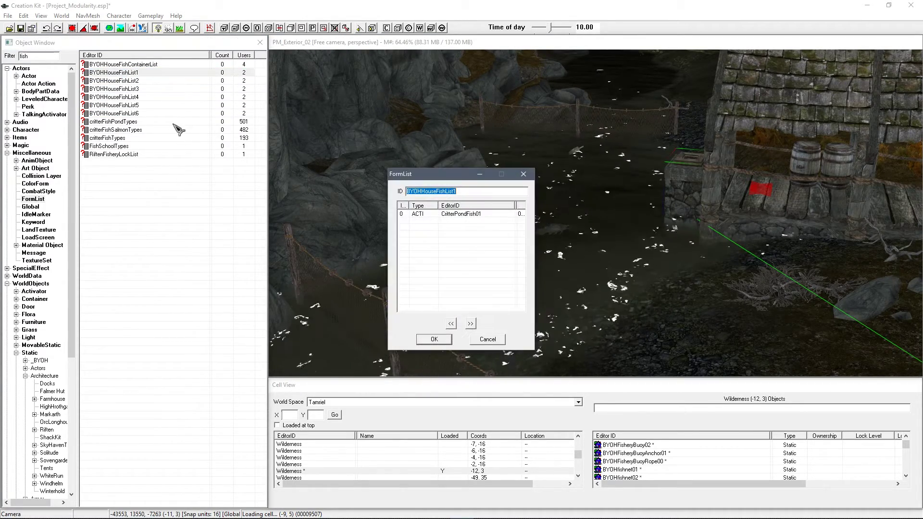
drag(456, 174, 282, 156)
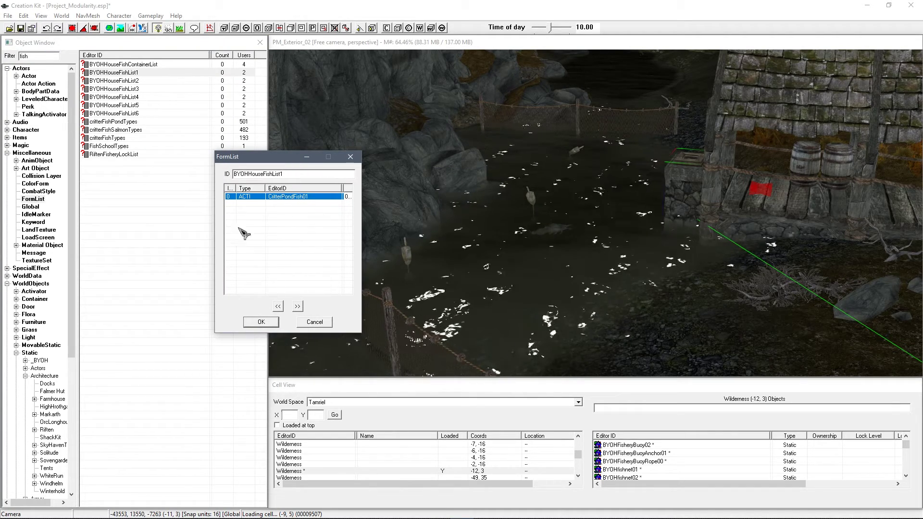
double_click(288, 196)
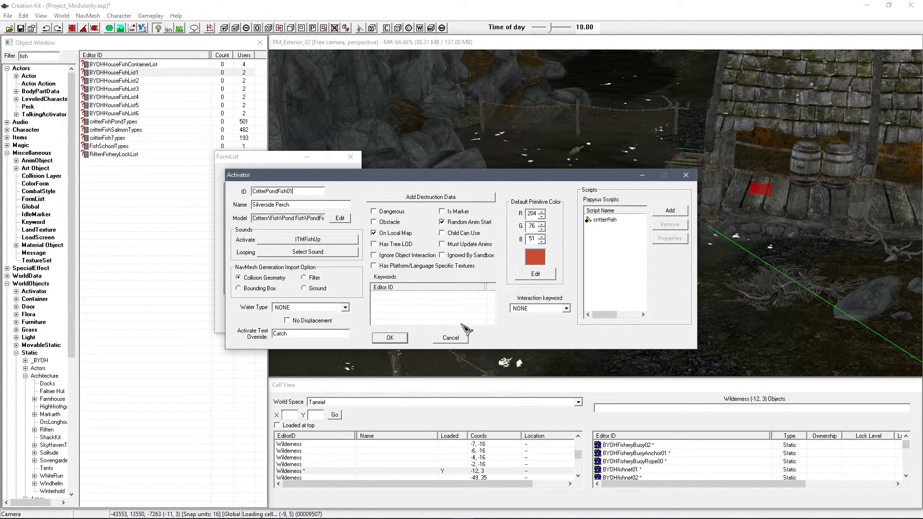
click(444, 335)
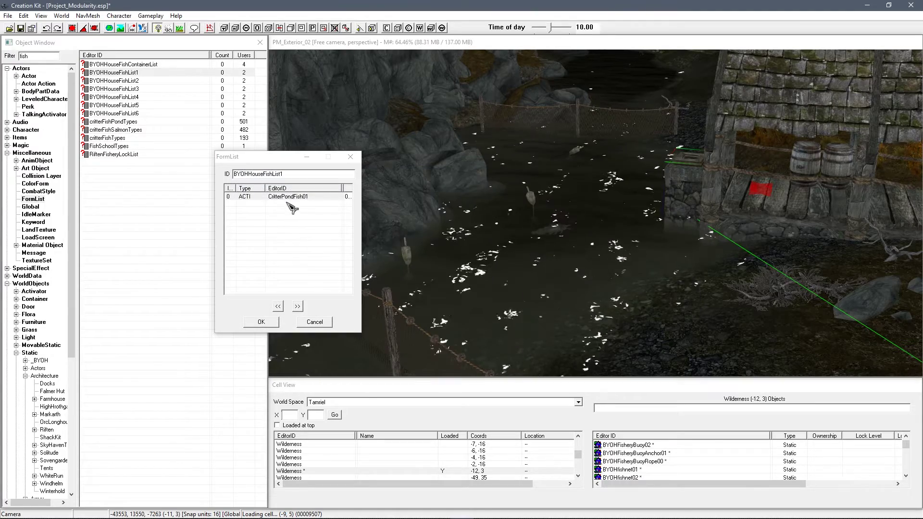
click(322, 322)
Inspect the BYOHHouseFishList2 form list, close it and look over the other BYOHHouseFishList entries.
double_click(137, 82)
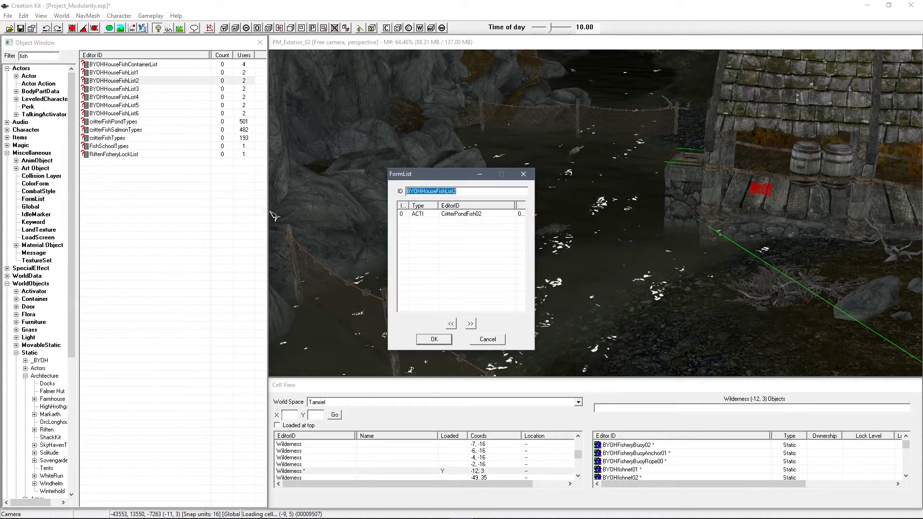
key(Escape)
key(Down)
key(Down)
key(Down)
key(Down)
key(Up)
key(Up)
key(Up)
key(Up)
key(Up)
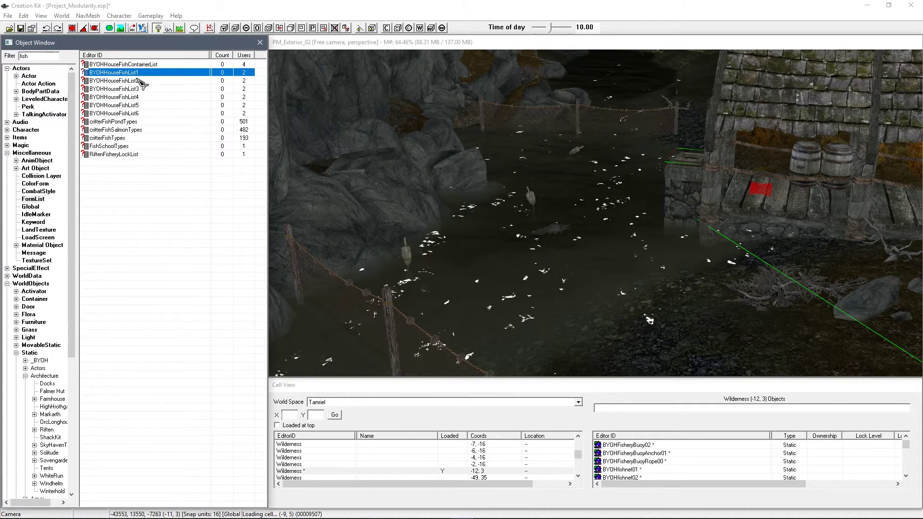
click(140, 82)
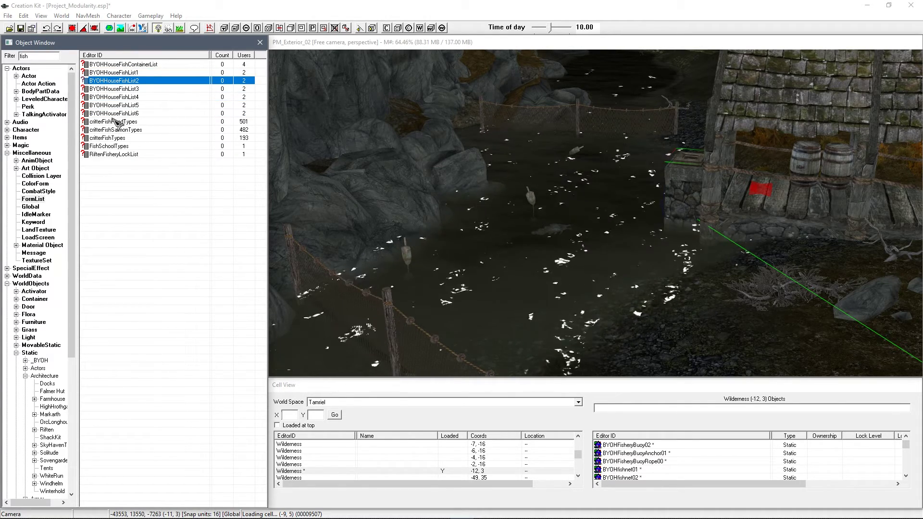
Filter the objects by "critter" and list the matching activators.
double_click(33, 56)
text(critter)
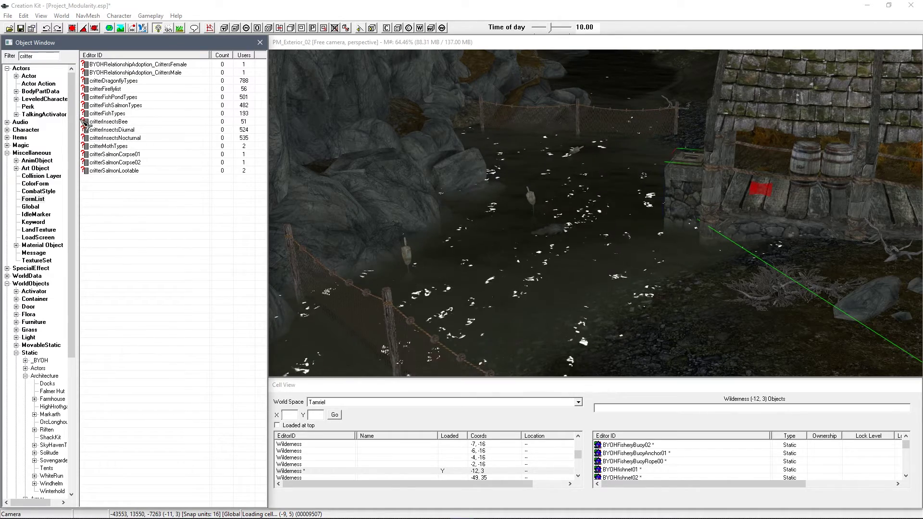
click(34, 291)
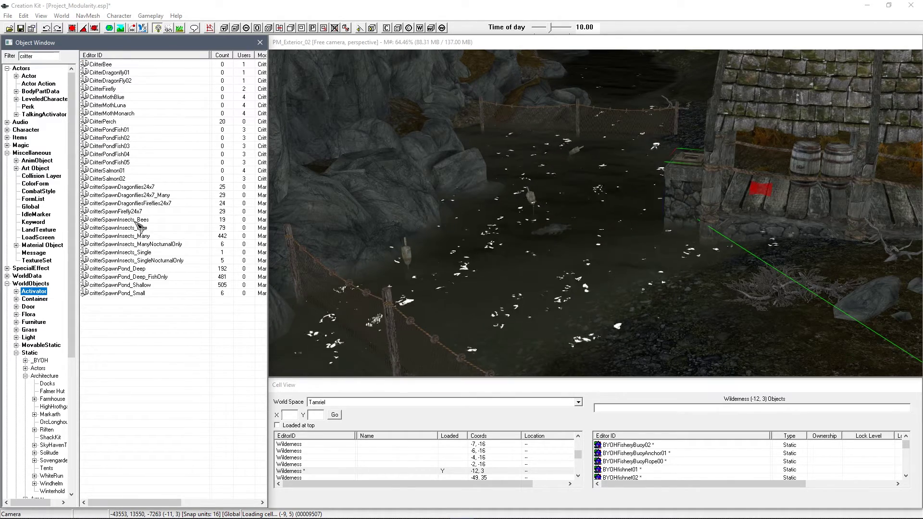
Place a critterSpawnPond_Shallow activator in the river and position it near the lower fishing net beside the rocks.
drag(145, 236, 523, 260)
drag(102, 287, 136, 287)
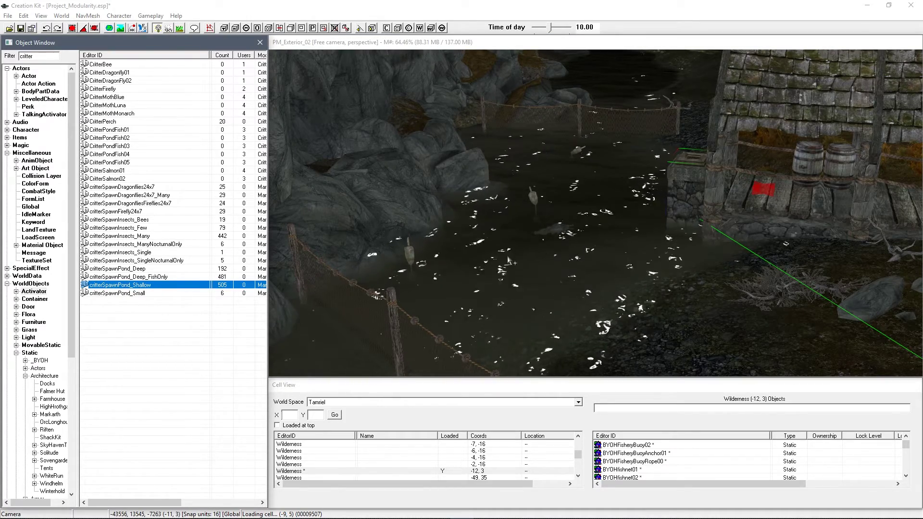
drag(497, 264, 605, 265)
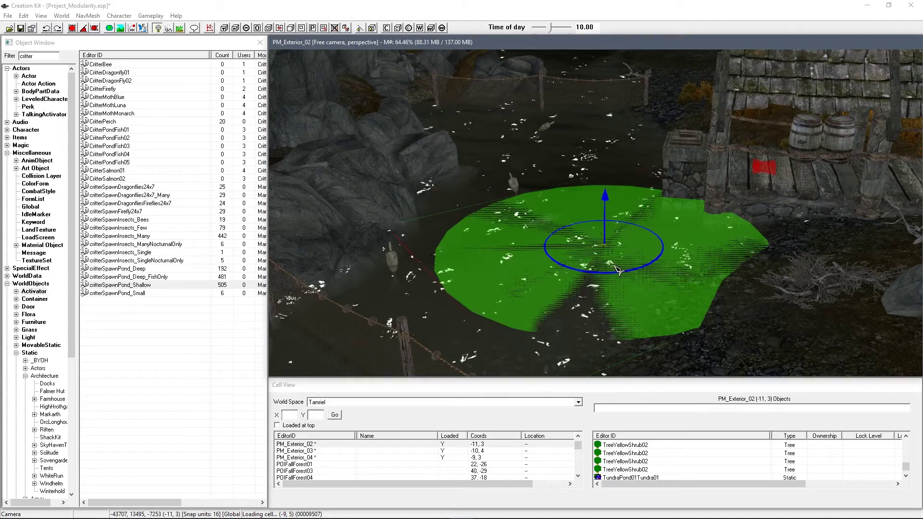
drag(612, 264, 612, 262)
mouse_move(612, 262)
shift+middle_down()
mouse_move(625, 243)
mouse_move(613, 258)
shift+middle_up()
drag(613, 258, 520, 220)
shift+middle_drag(520, 221, 529, 244)
scroll(528, 244, down, 5)
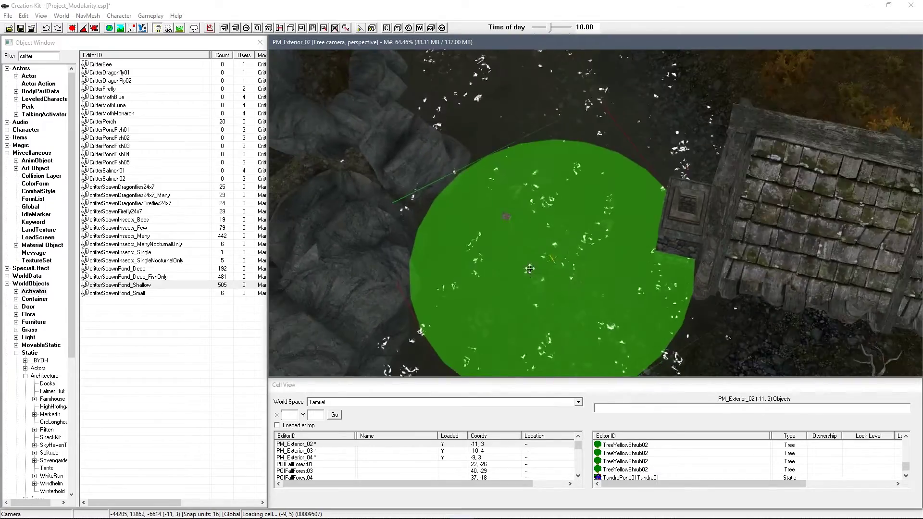
shift+middle_drag(566, 264, 580, 210)
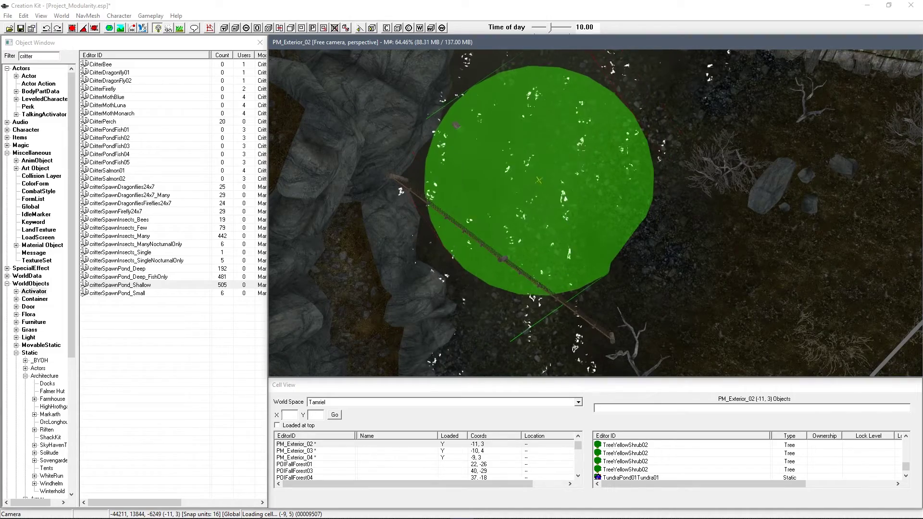
mouse_move(567, 206)
shift+middle_down()
mouse_move(570, 184)
mouse_move(586, 189)
mouse_move(573, 221)
shift+middle_up()
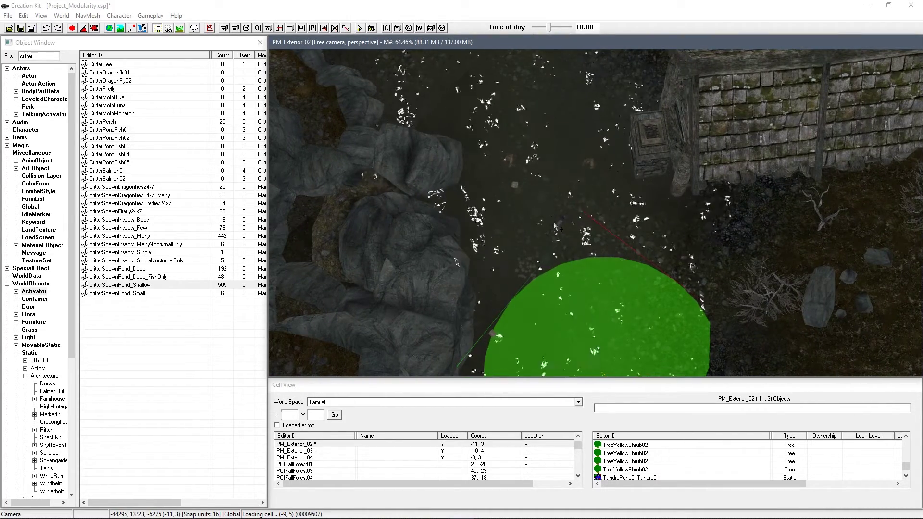
shift+middle_drag(556, 169, 560, 185)
Duplicate the shallow pond spawner and spread the copies along the river until six overlapping spawners fill the netted area.
key(ctrl+d)
drag(560, 182, 513, 72)
mouse_move(521, 158)
shift+middle_down()
mouse_move(533, 148)
mouse_move(624, 144)
mouse_move(510, 162)
shift+middle_up()
shift+middle_drag(544, 192, 532, 140)
shift+middle_drag(543, 263, 596, 229)
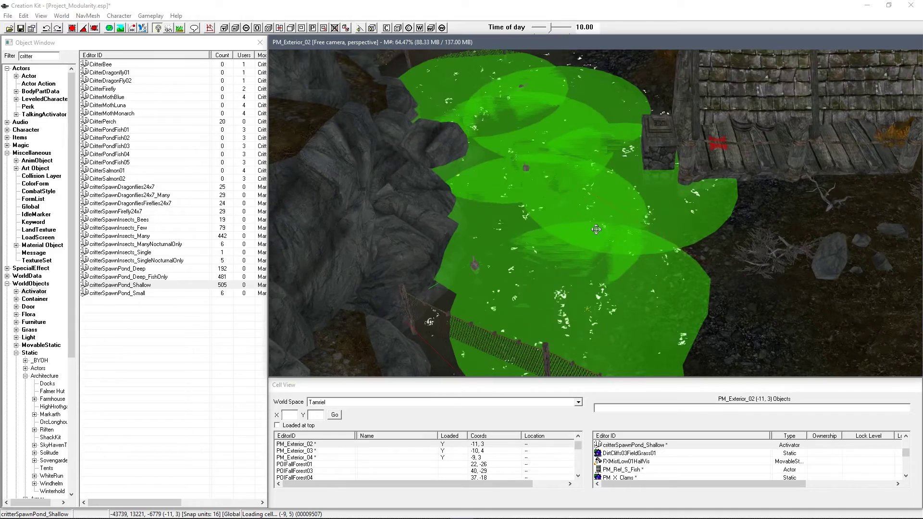
Set the Reference Editor ID of the spawner nearest the lower net to PM_Ref_Fish_01.
double_click(625, 282)
drag(452, 154, 415, 169)
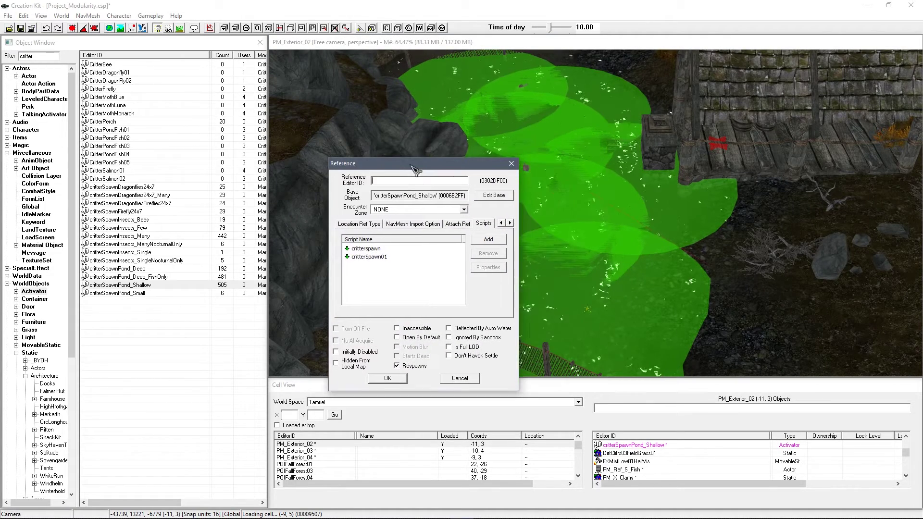
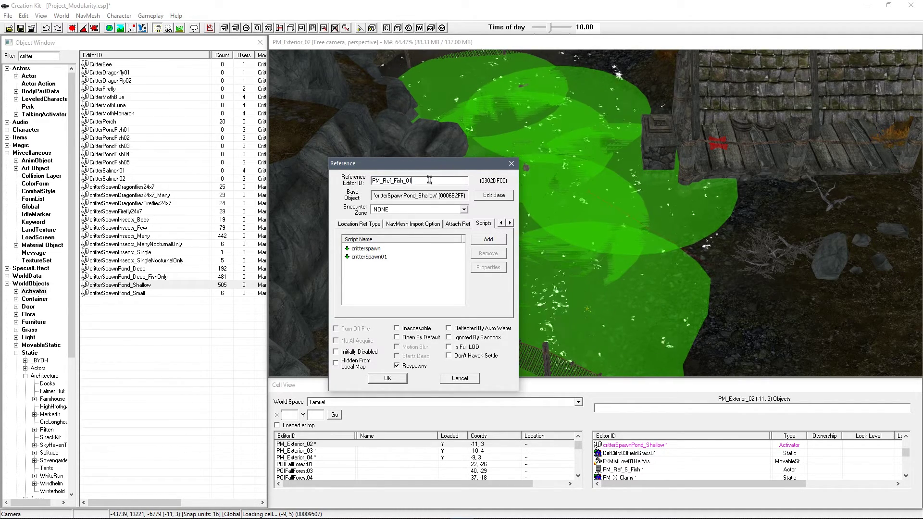
click(387, 378)
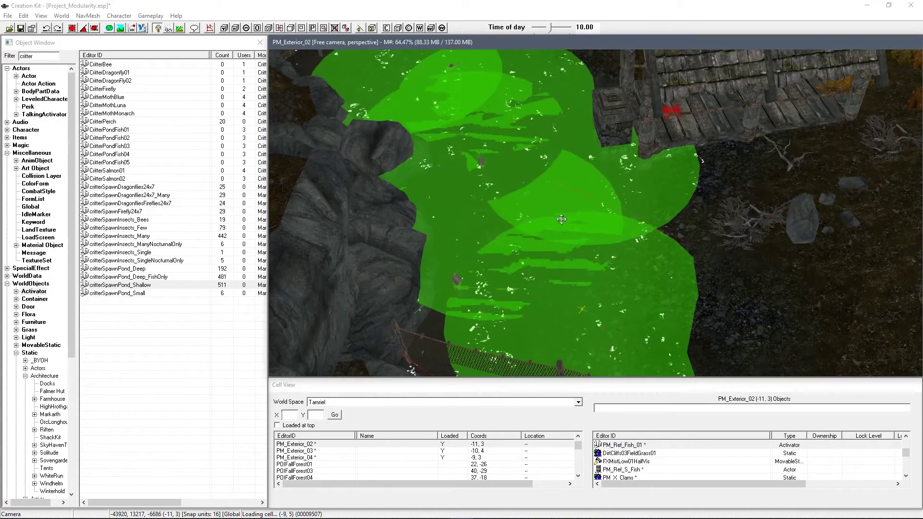
Set the Reference Editor IDs of the next three spawners upstream to PM_Ref_Fish_02, PM_Ref_Fish_03 and PM_Ref_Fish_04.
scroll(555, 228, up, 3)
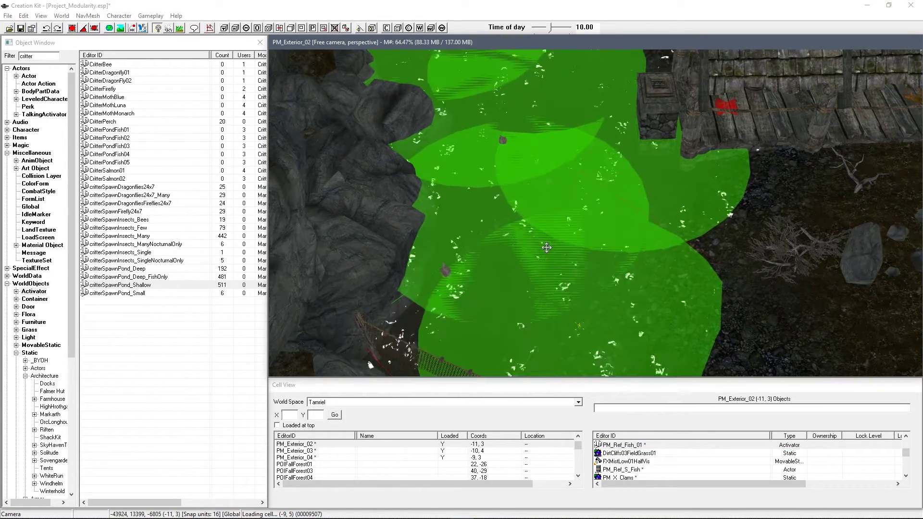
double_click(500, 258)
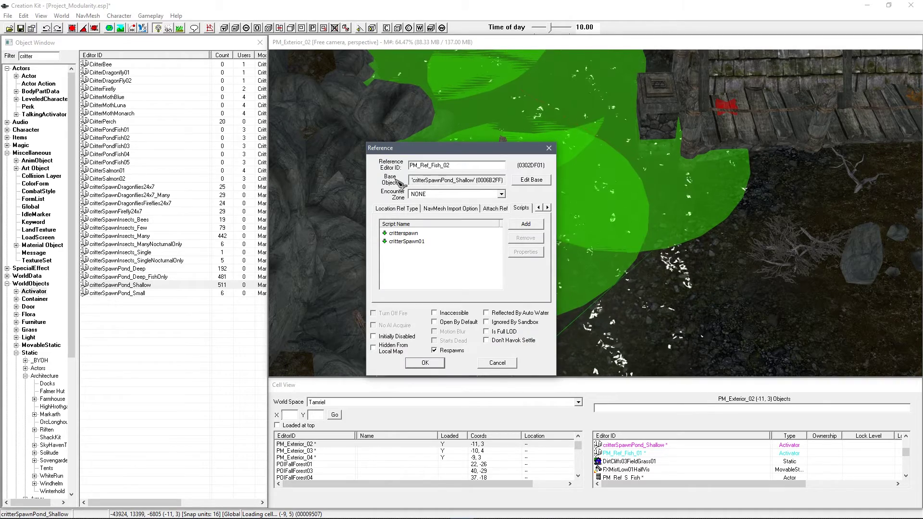
key(Return)
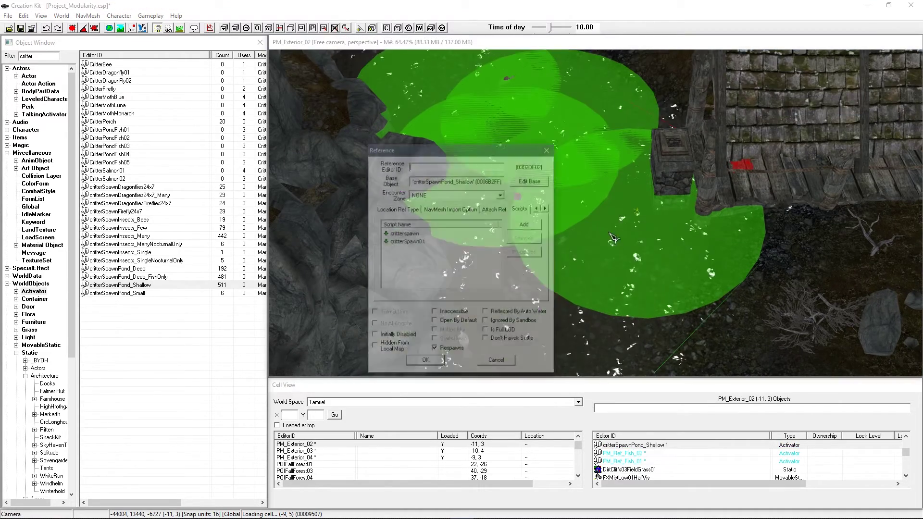
key(Return)
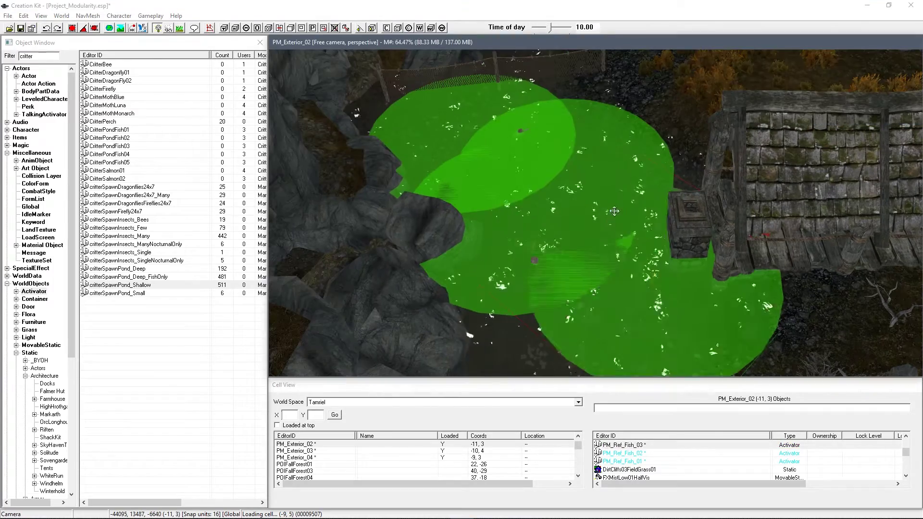
text(PM_Ref_Fish_01)
key(Return)
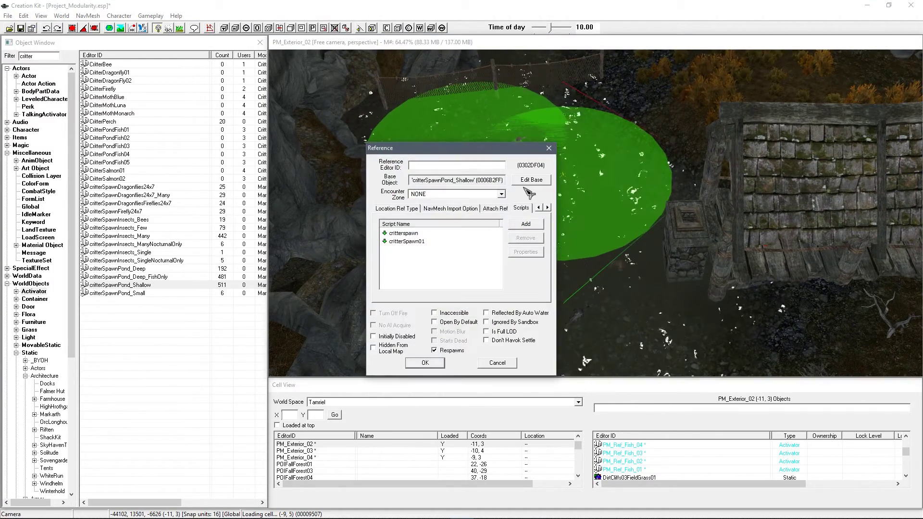
Set the Reference Editor IDs of the last two spawners near the far net to PM_Ref_Fish_05 and PM_Ref_Fish_06.
text(PM_Ref_Fish_05)
key(Return)
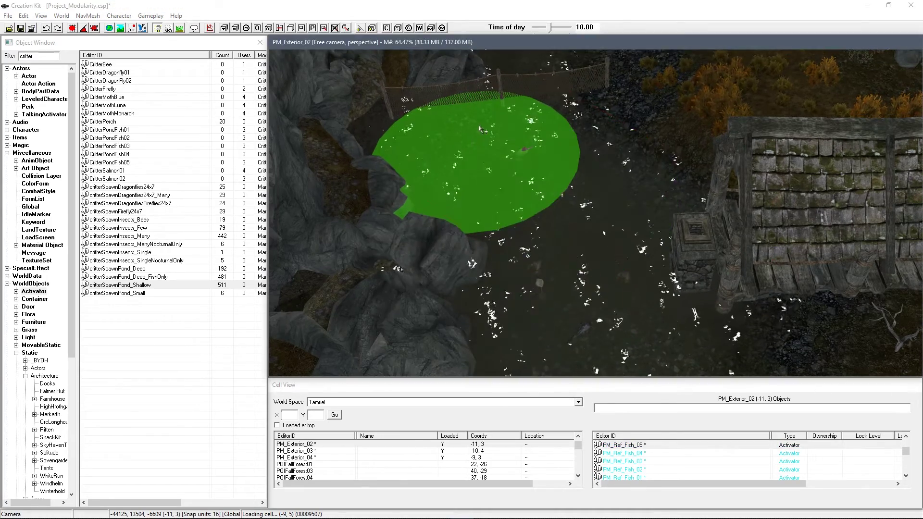
text(PM_Ref_Fish_01)
key(Return)
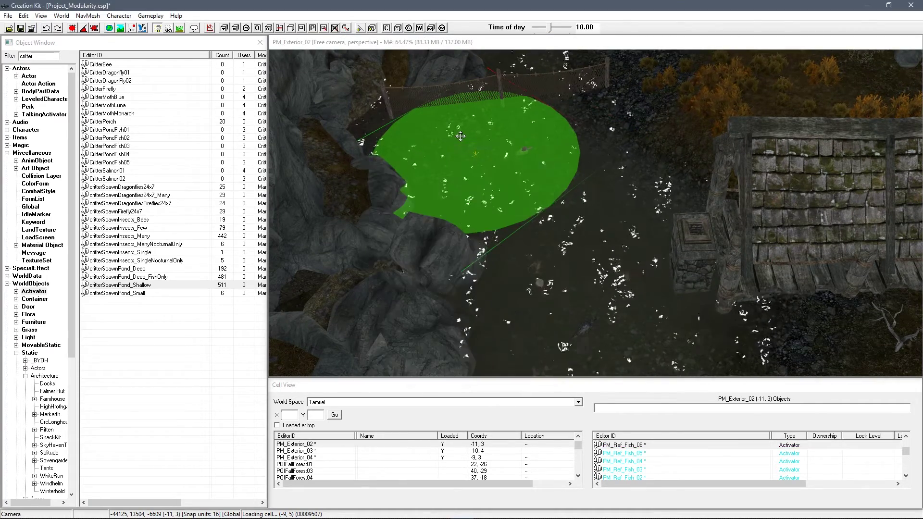
scroll(544, 195, up, 5)
middle_drag(544, 194, 504, 221)
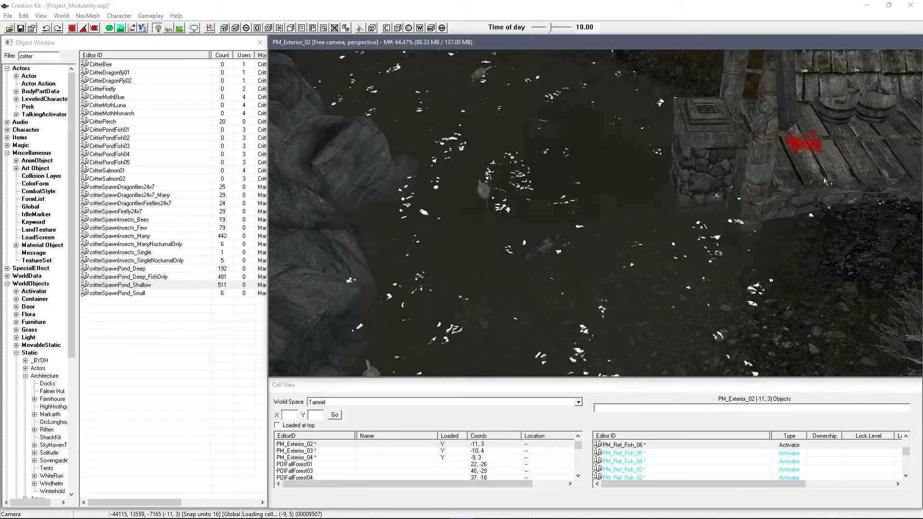
click(802, 143)
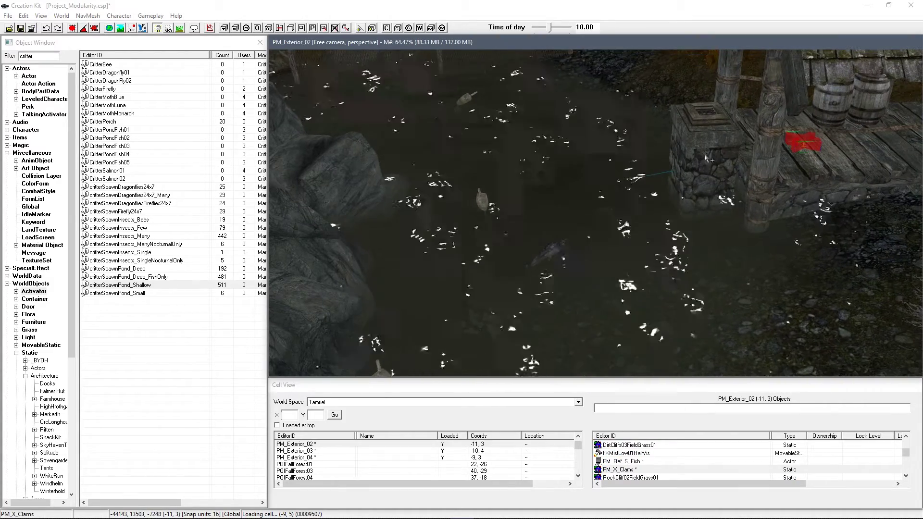
scroll(718, 155, down, 3)
scroll(710, 153, up, 3)
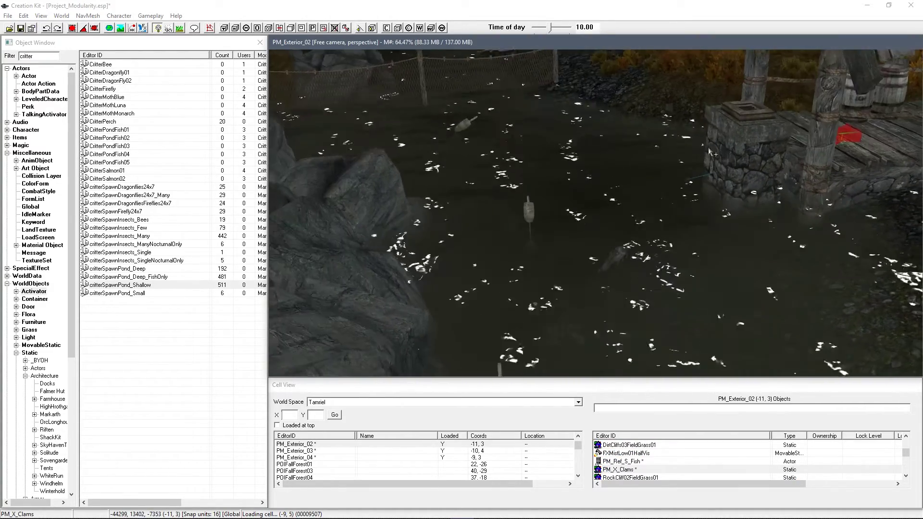
scroll(699, 155, down, 2)
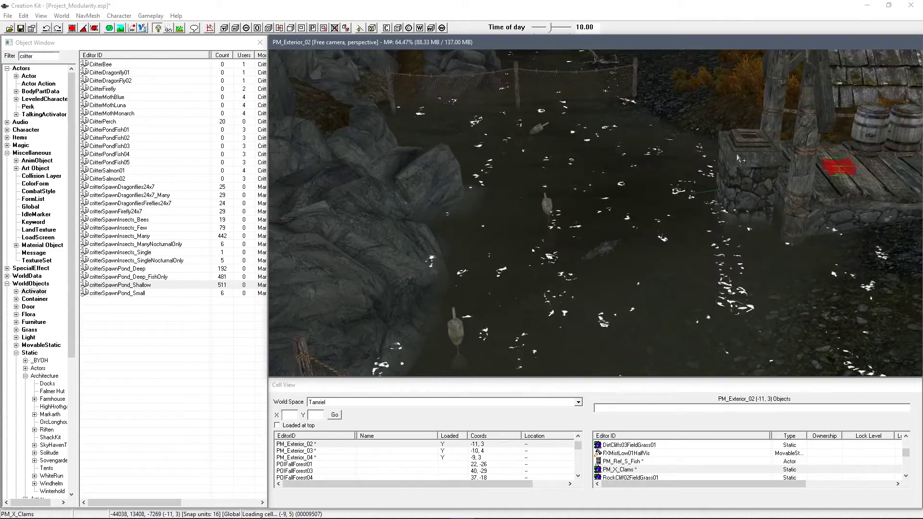
Show the spawner markers again and open the attached scripts of PM_Ref_Fish_01 near the lower net.
click(687, 161)
scroll(680, 165, down, 4)
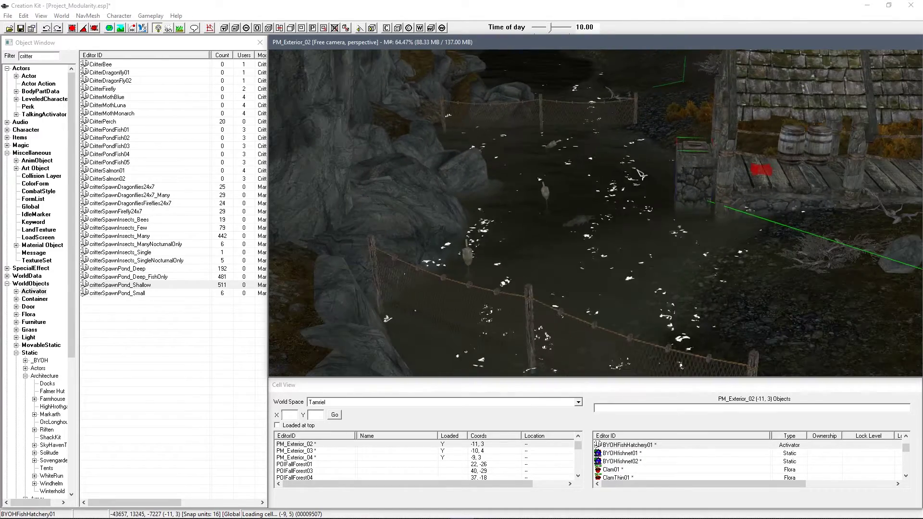
key(m)
mouse_move(635, 177)
shift+middle_down()
mouse_move(618, 258)
mouse_move(611, 246)
shift+middle_up()
click(618, 259)
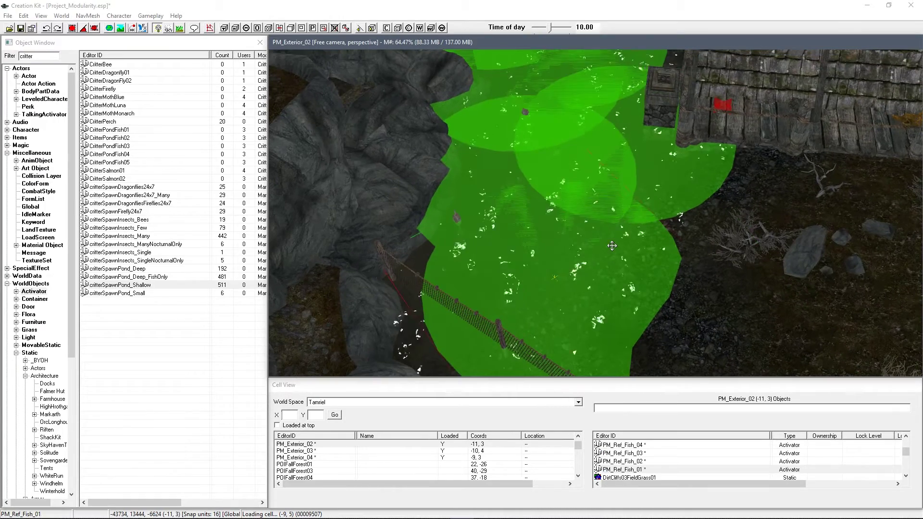
double_click(594, 278)
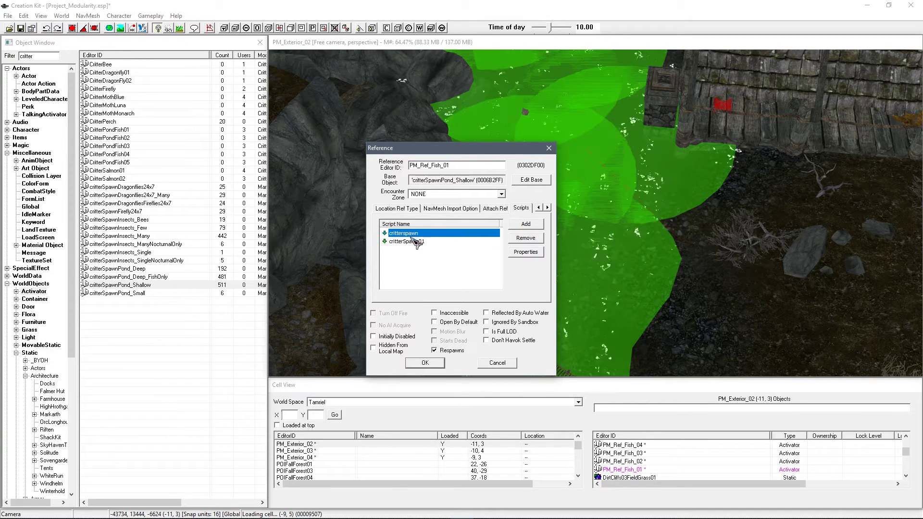
click(421, 242)
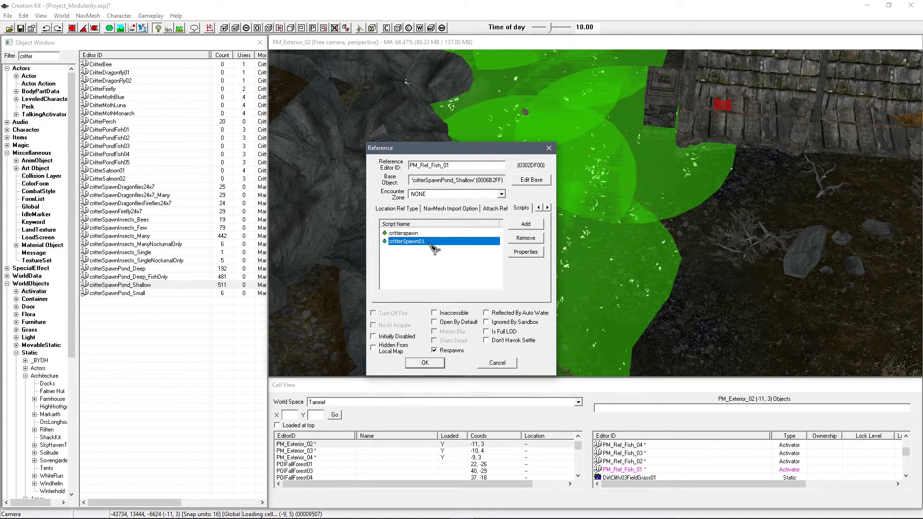
Examine the CritterTypes form list of the critterspawn script on PM_Ref_Fish_01 and close its properties without changes.
double_click(401, 234)
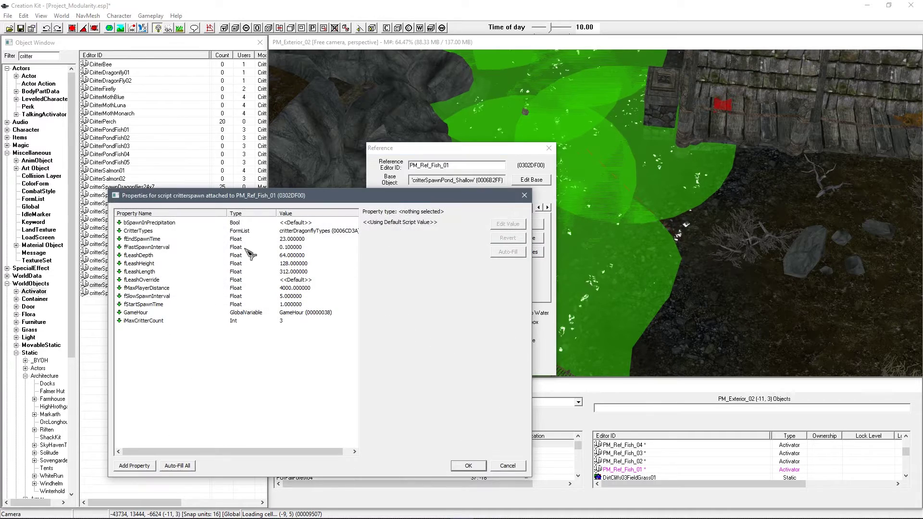
click(250, 255)
click(238, 231)
click(248, 239)
click(248, 245)
click(248, 239)
click(192, 232)
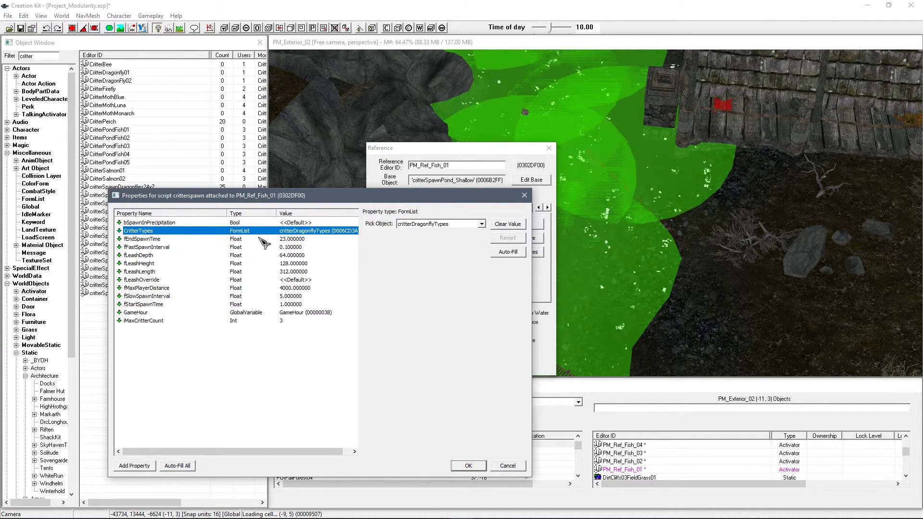
click(430, 224)
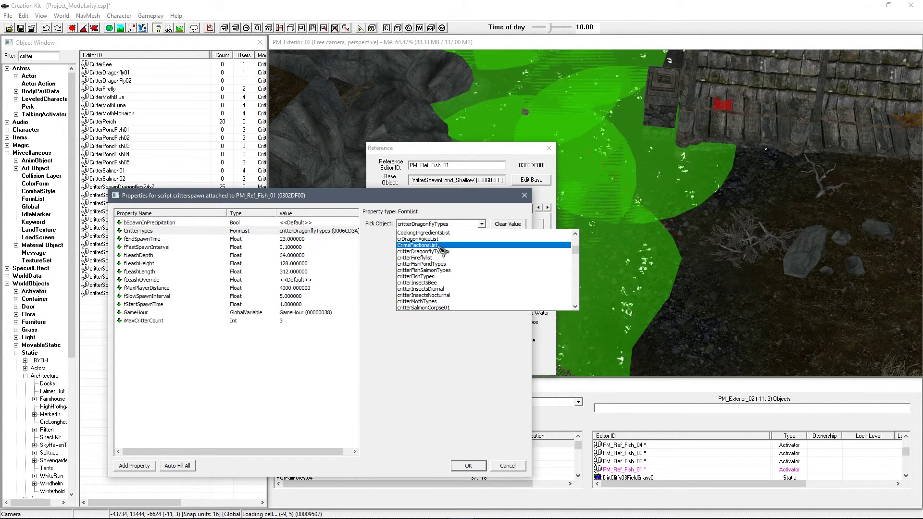
click(452, 216)
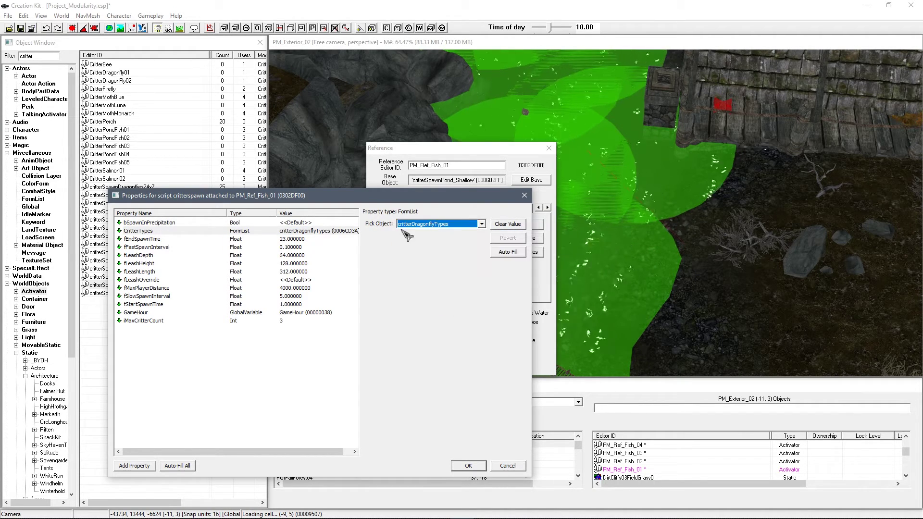
click(255, 231)
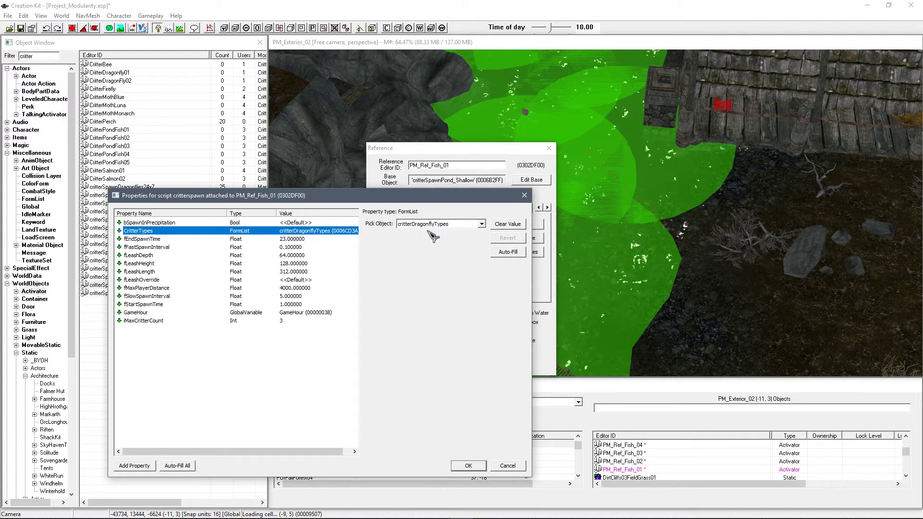
click(505, 465)
Set CritterTypes in the critterSpawn01 script of PM_Ref_Fish_01 to BYOHHouseFishList1.
click(416, 241)
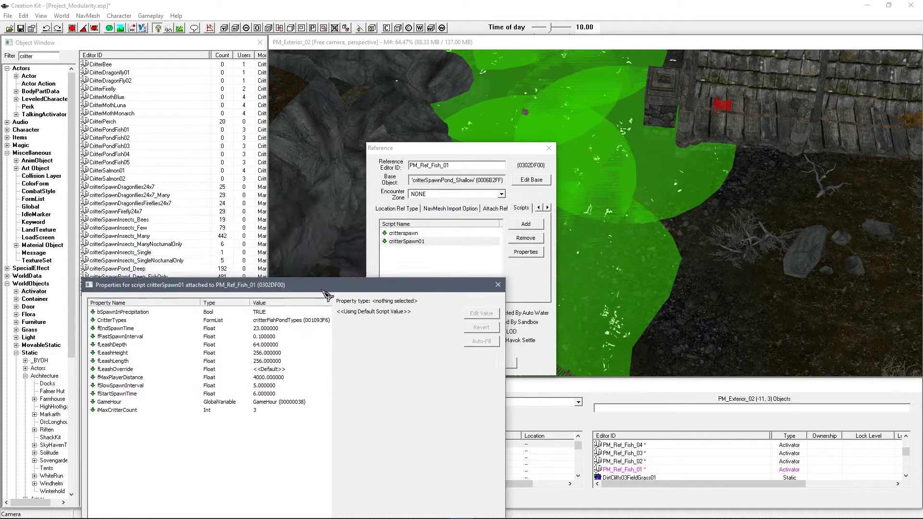
click(190, 239)
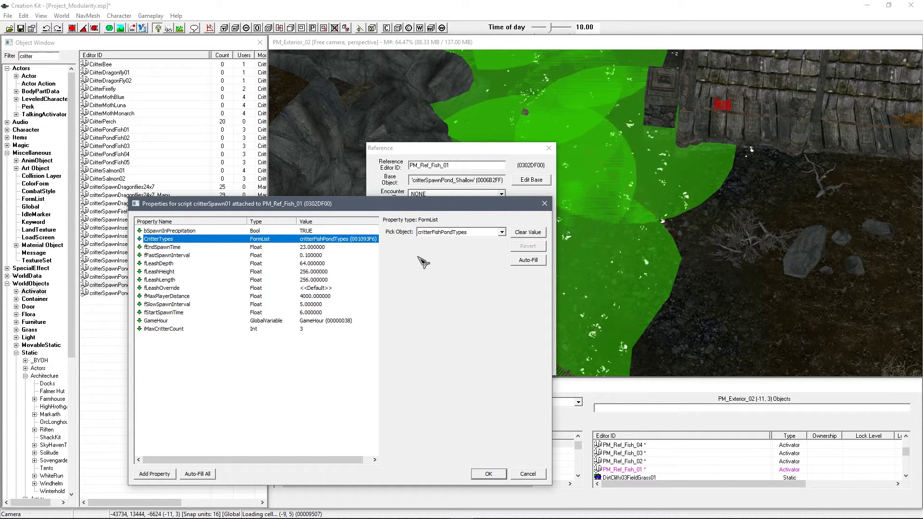
click(444, 232)
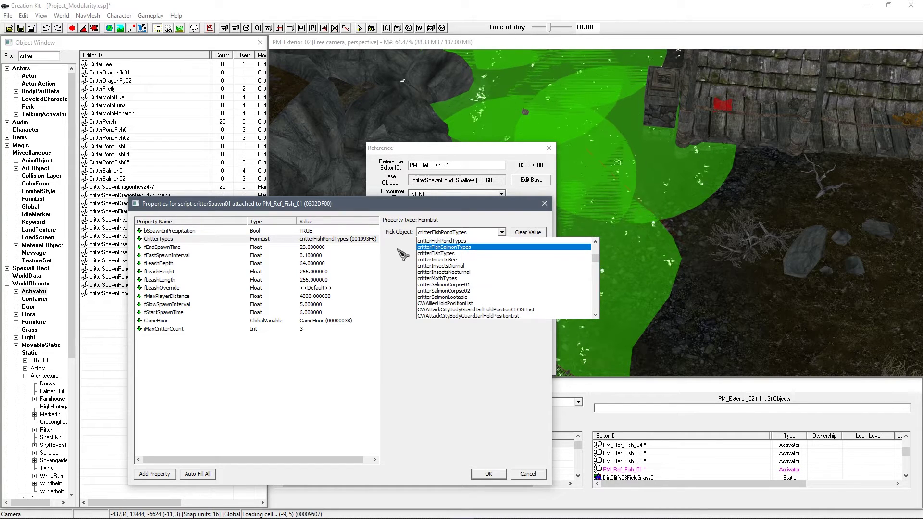
text(byoh)
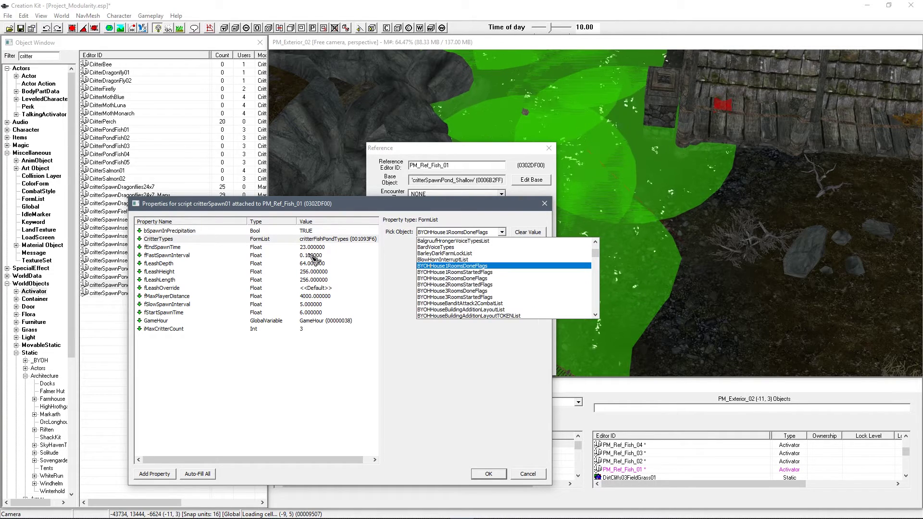
scroll(480, 271, down, 5)
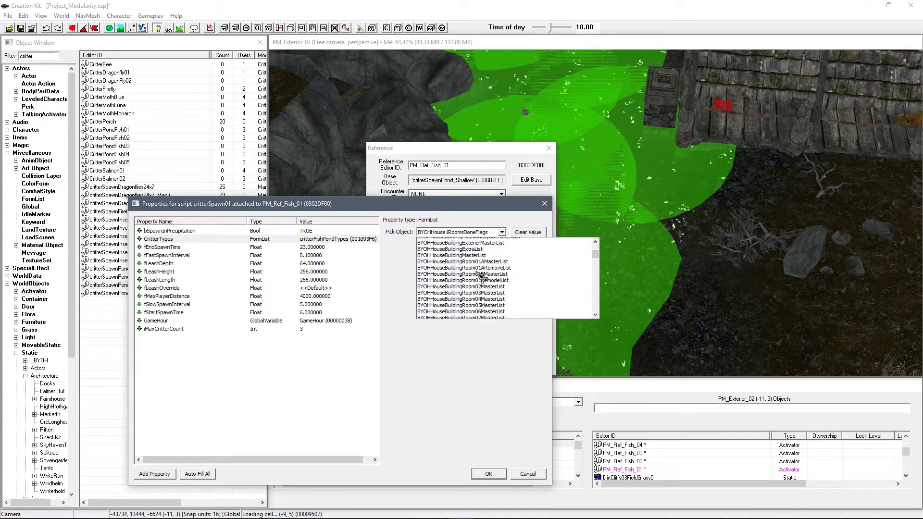
scroll(476, 269, down, 1)
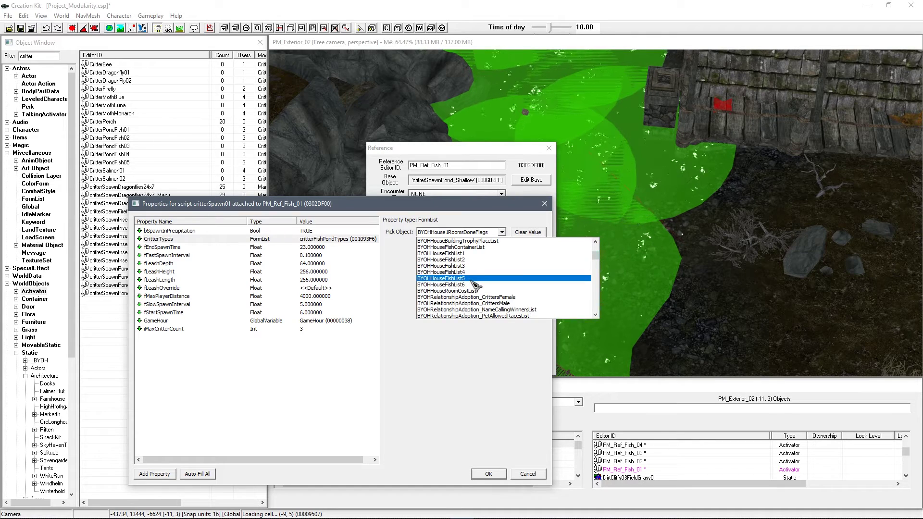
click(474, 253)
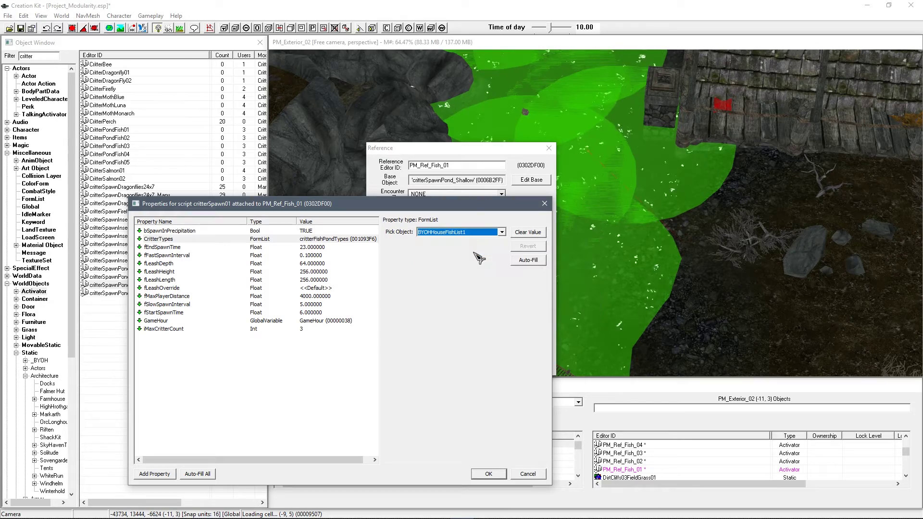
click(489, 473)
click(441, 364)
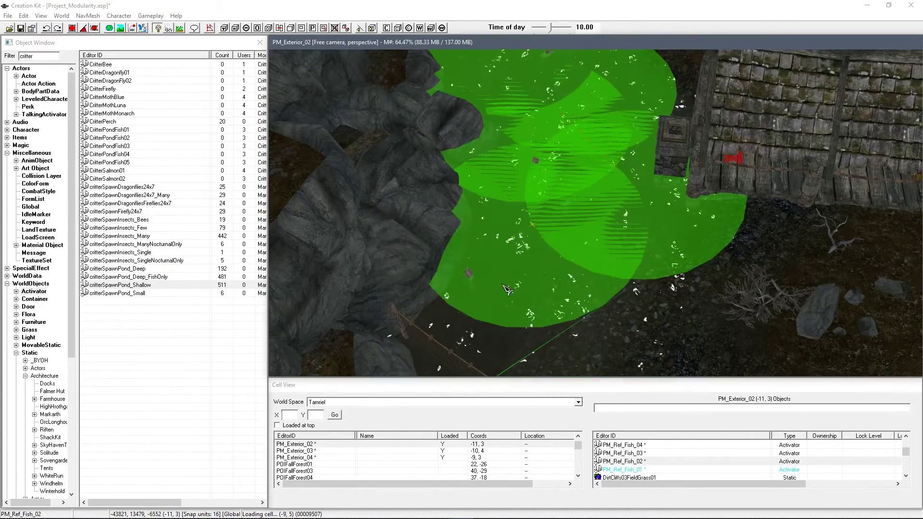
Set CritterTypes in the critterSpawn01 script of PM_Ref_Fish_02 to BYOHHouseFishList2.
double_click(508, 288)
double_click(425, 242)
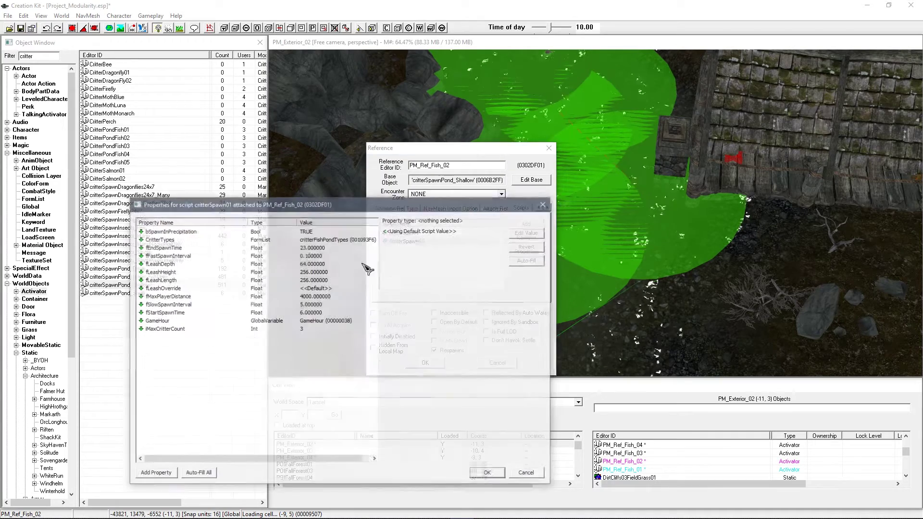
click(266, 239)
click(482, 232)
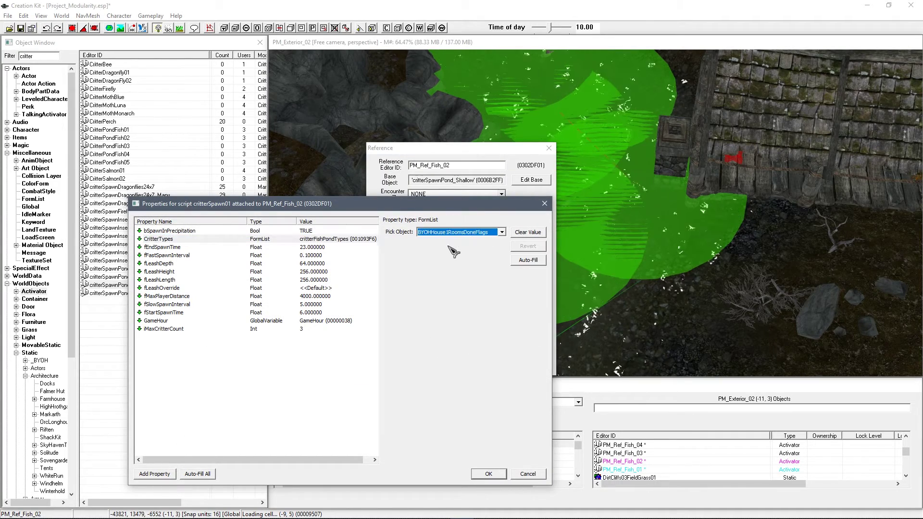
click(426, 233)
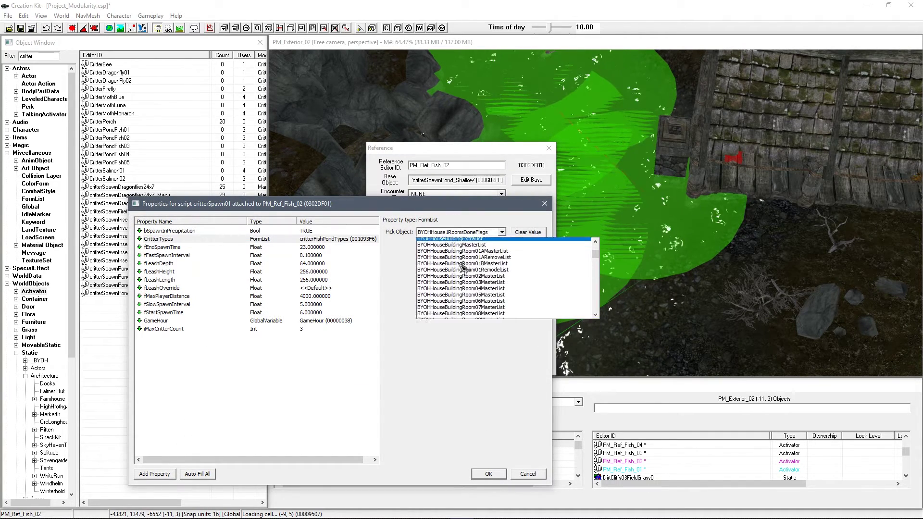
scroll(471, 263, down, 3)
click(475, 254)
click(488, 474)
click(433, 359)
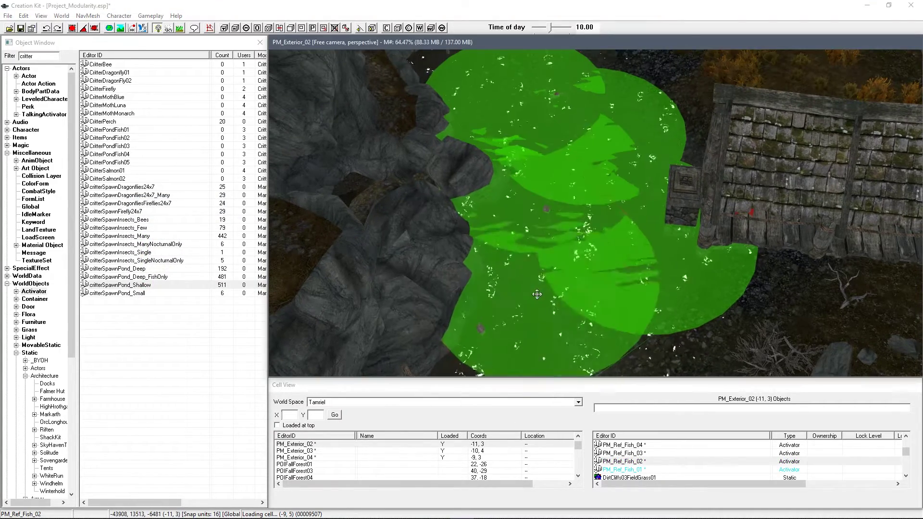
Set CritterTypes in the critterSpawn01 script of PM_Ref_Fish_03 to BYOHHouseFishList3.
double_click(540, 260)
double_click(456, 242)
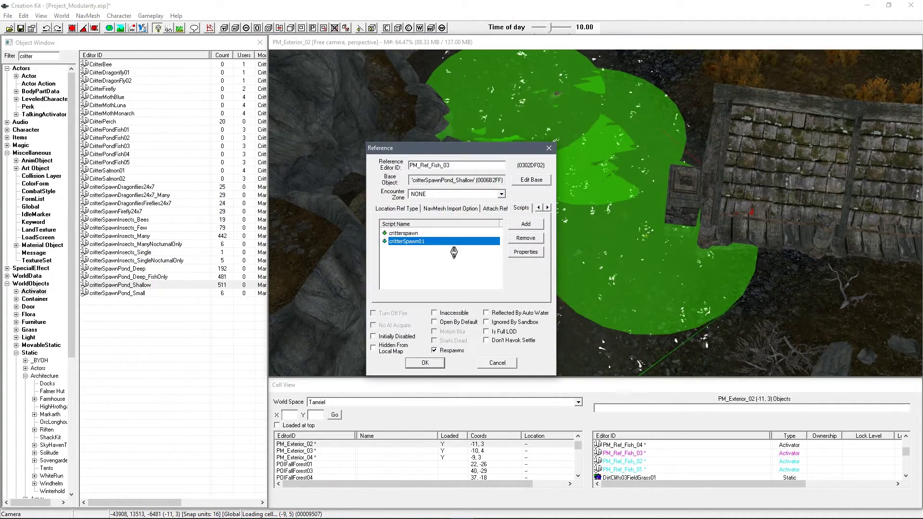
click(441, 239)
click(502, 232)
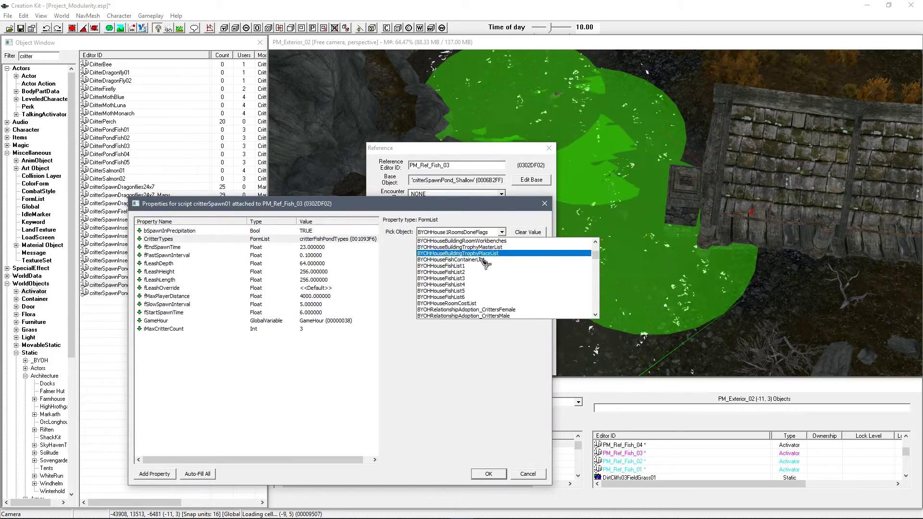
click(482, 254)
click(489, 474)
click(427, 361)
Set CritterTypes in the critterSpawn01 script of PM_Ref_Fish_04 to BYOHHouseFishList4.
double_click(552, 151)
double_click(418, 243)
click(360, 239)
click(468, 233)
scroll(463, 275, down, 10)
click(465, 276)
click(488, 474)
click(426, 362)
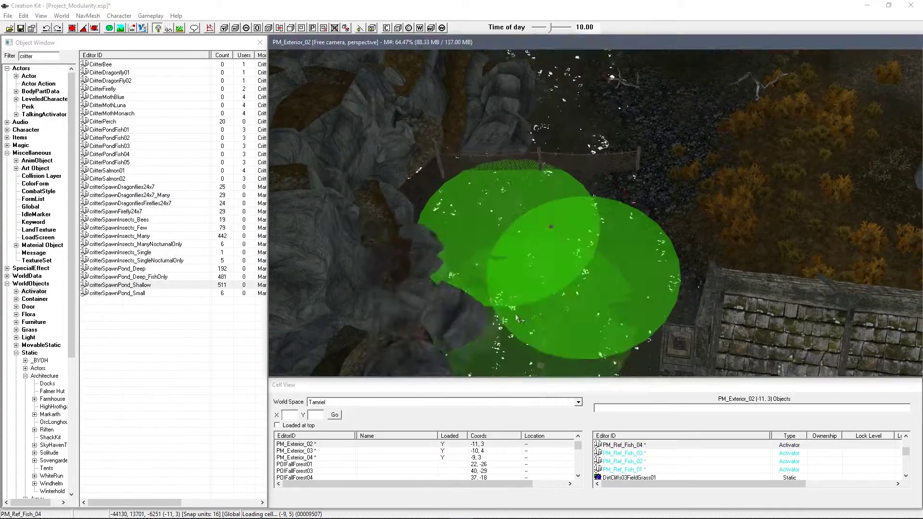
Set CritterTypes in the critterSpawn01 script of PM_Ref_Fish_05 to BYOHHouseFishList5.
double_click(583, 267)
double_click(426, 242)
click(217, 244)
click(217, 238)
click(443, 232)
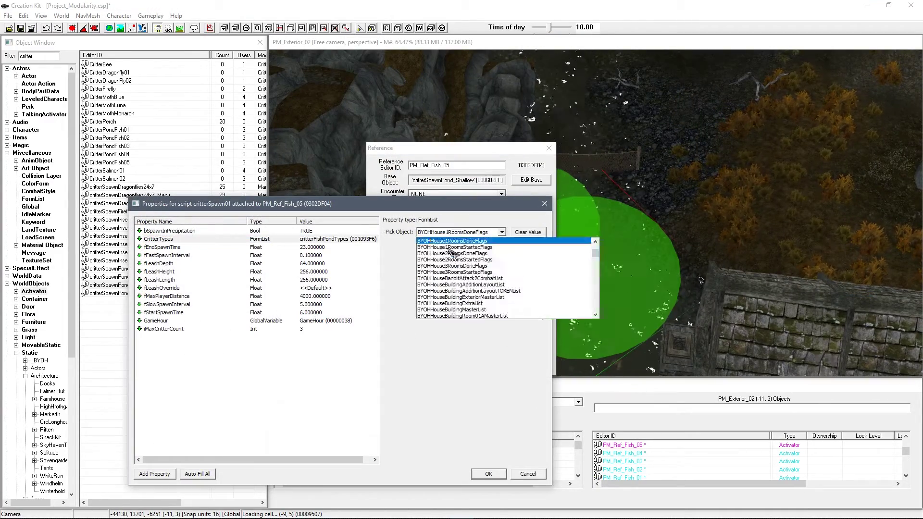
click(462, 286)
click(488, 474)
click(426, 362)
Set CritterTypes in the critterSpawn01 script of PM_Ref_Fish_06 to BYOHHouseFishList6.
middle_drag(485, 246, 489, 286)
double_click(487, 284)
double_click(424, 242)
click(218, 239)
click(476, 234)
click(466, 236)
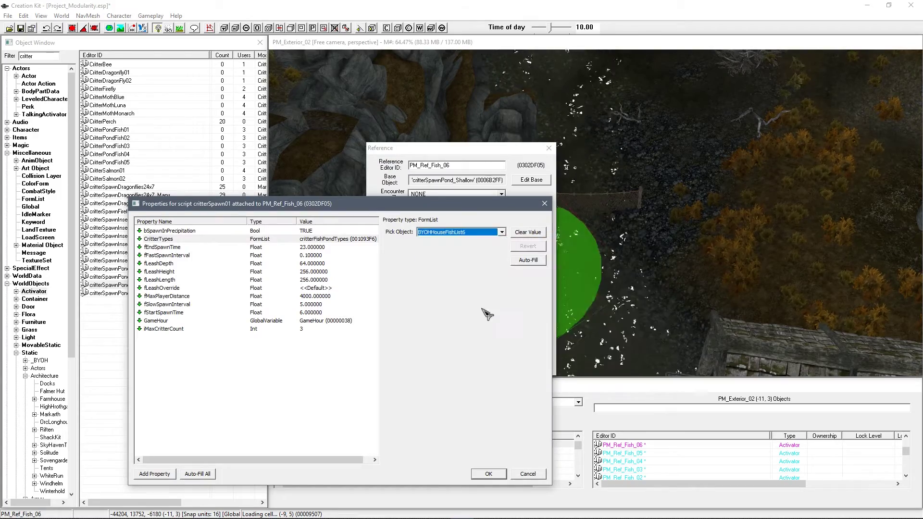
click(488, 474)
click(426, 363)
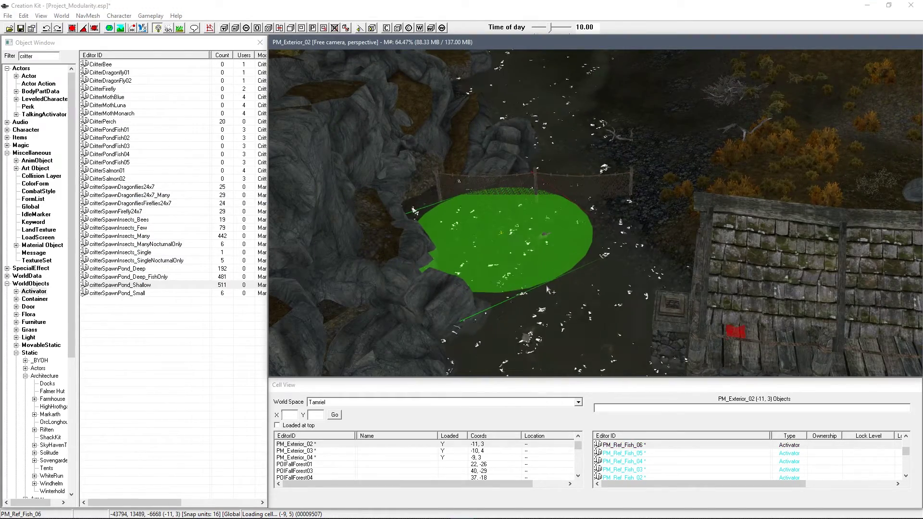
mouse_move(563, 284)
shift+middle_down()
mouse_move(573, 263)
mouse_move(562, 294)
mouse_move(605, 287)
shift+middle_up()
key(alt+1)
double_click(604, 286)
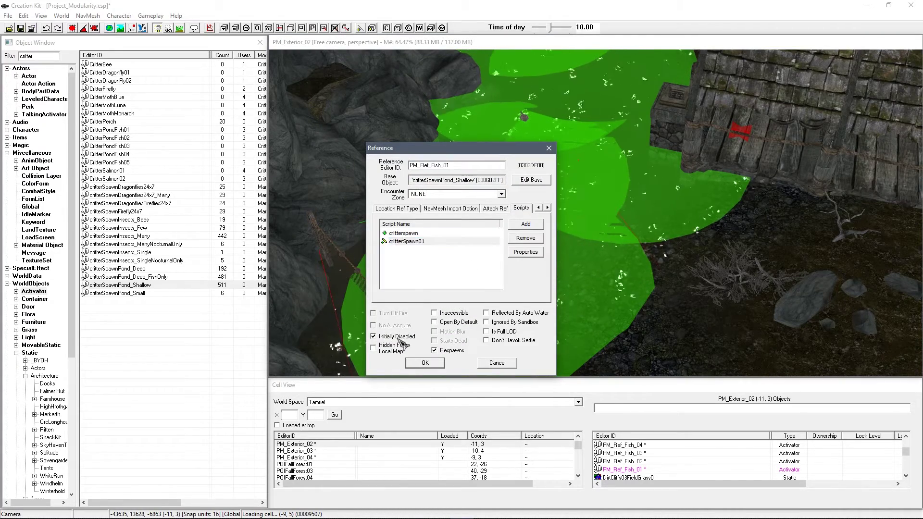
click(496, 363)
Select all six PM_Ref_Fish spawners, set them initially disabled with one reference batch action, and check the setting on PM_Ref_Fish_01.
shift+middle_drag(571, 299, 574, 296)
ctrl+click(501, 208)
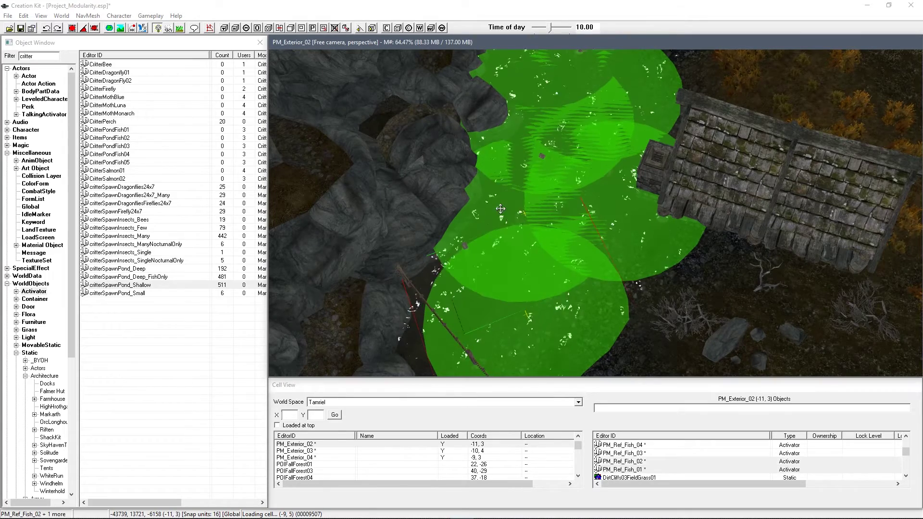
ctrl+click(590, 193)
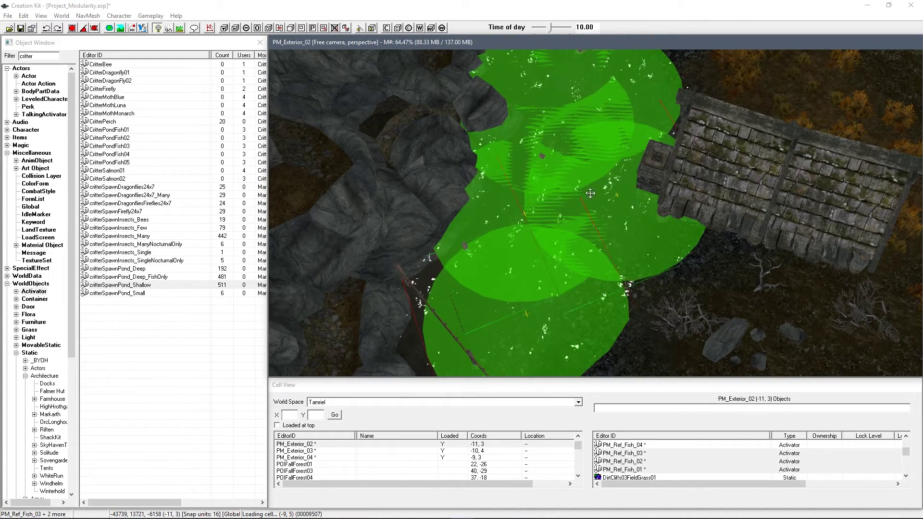
ctrl+click(479, 145)
ctrl+click(632, 98)
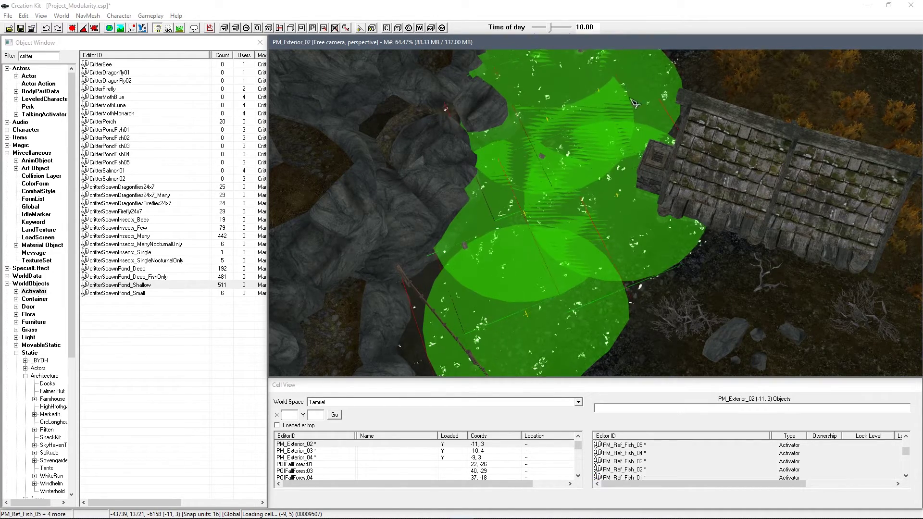
ctrl+click(559, 78)
middle_drag(559, 78, 558, 178)
ctrl+click(555, 115)
ctrl+click(659, 212)
ctrl+click(489, 282)
middle_drag(538, 210, 594, 240)
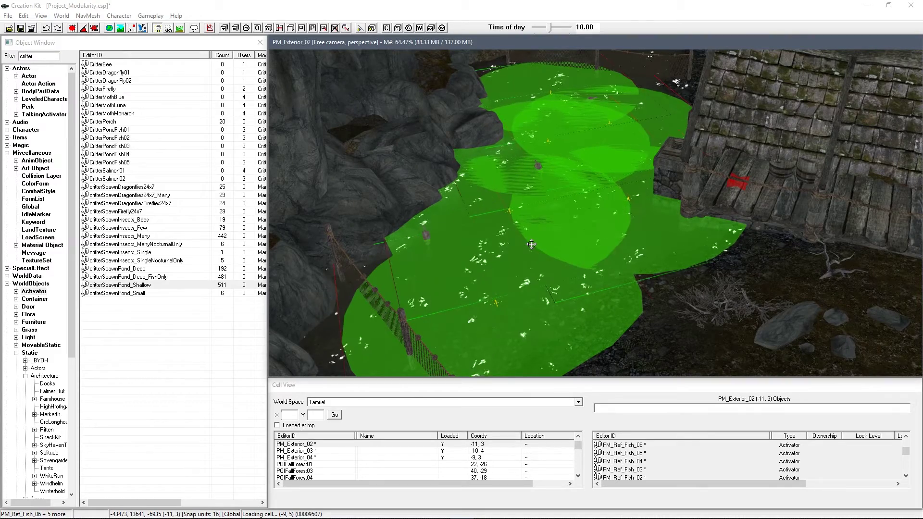
key(equal)
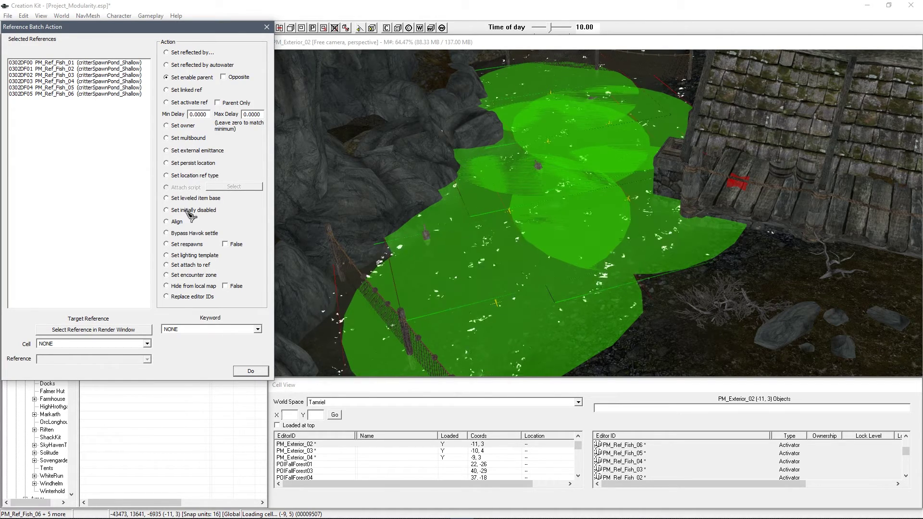
click(166, 210)
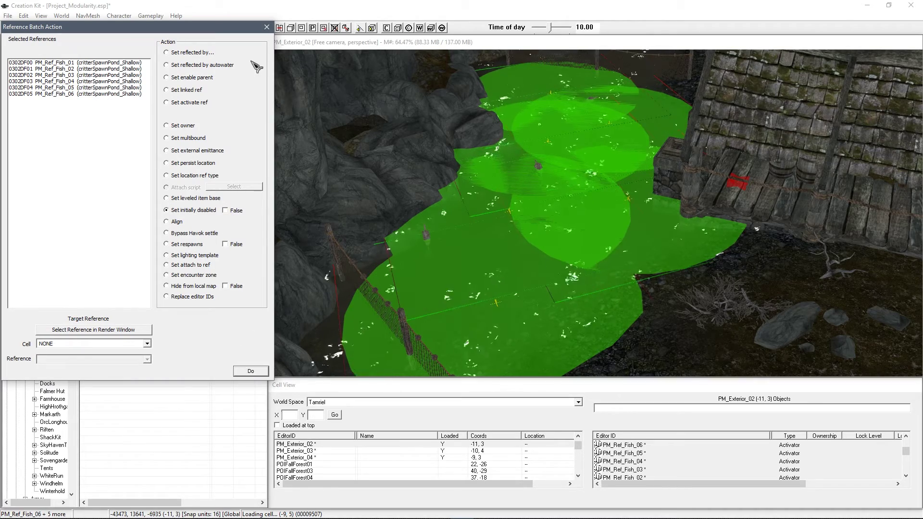
click(266, 27)
double_click(448, 265)
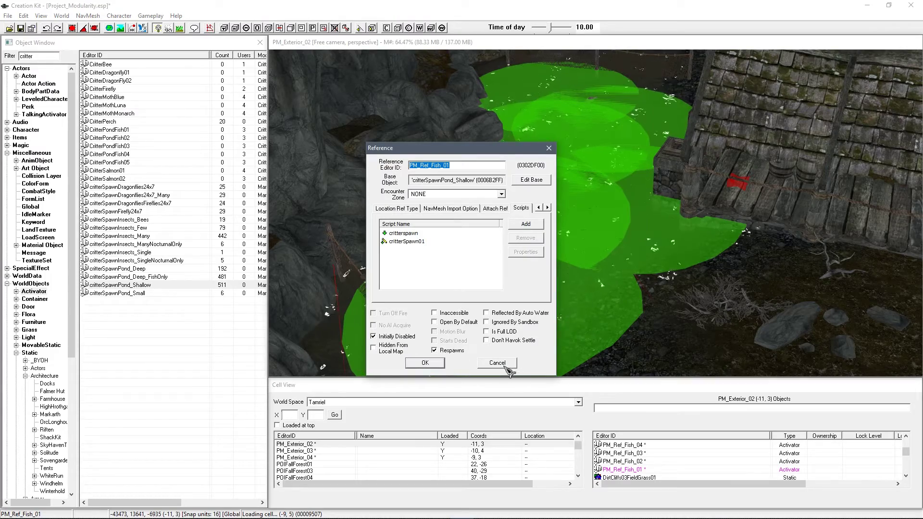
Close the fish spawner's reference, open the BYOHHouseFishHatcheryScript properties of the BYOHFishHatchery01 activator, and check its BYOHHouseFishContainerList property.
click(497, 363)
middle_drag(497, 363, 535, 287)
scroll(525, 283, up, 3)
click(595, 182)
middle_drag(596, 182, 471, 235)
double_click(471, 235)
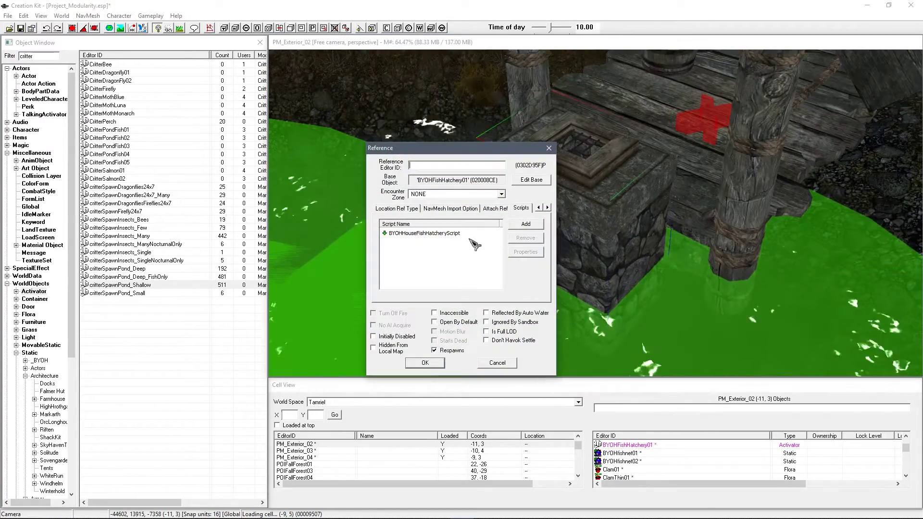
double_click(471, 235)
click(177, 238)
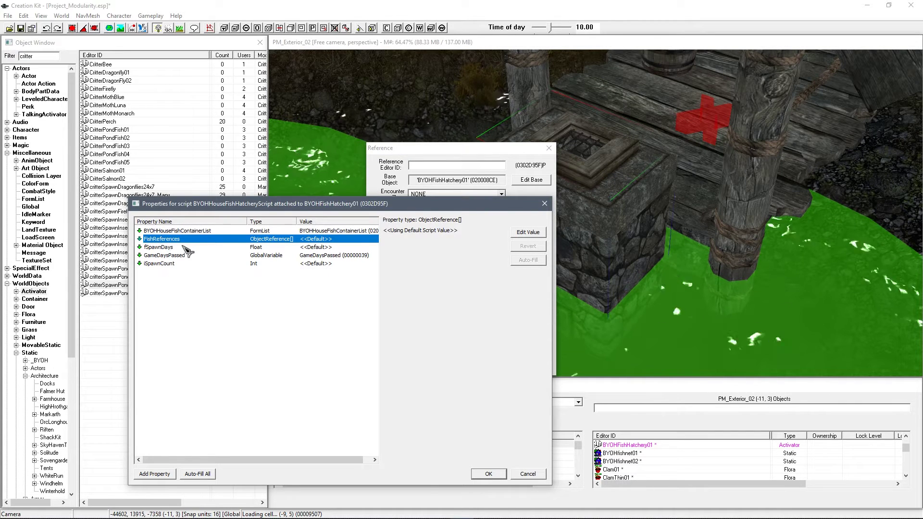
click(279, 231)
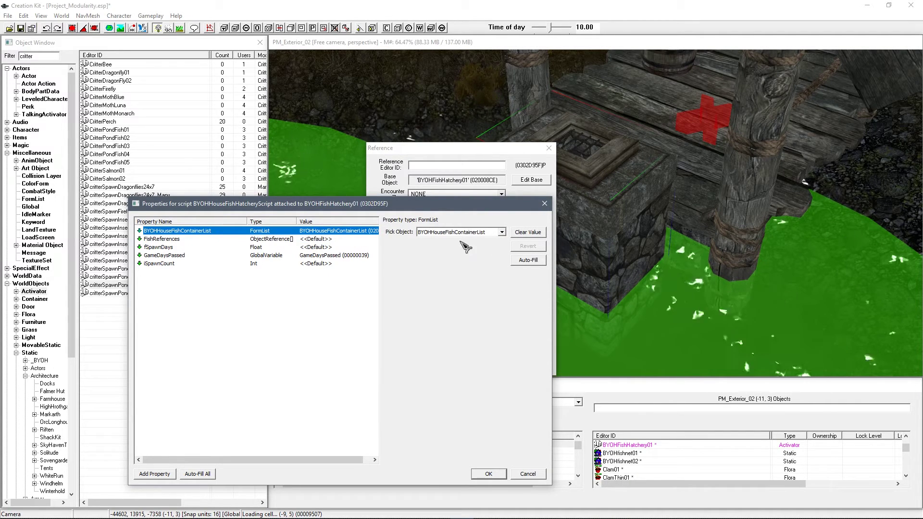
Start the FishReferences array with one entry and pick PM_Ref_Fish_01 in the pond as its reference.
click(323, 240)
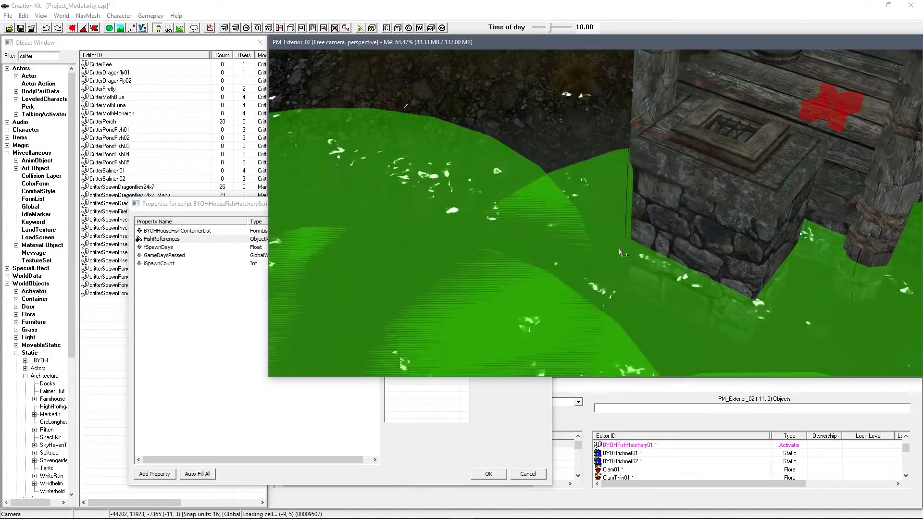
scroll(619, 253, down, 5)
mouse_move(619, 252)
shift+middle_down()
mouse_move(443, 255)
mouse_move(327, 356)
shift+middle_up()
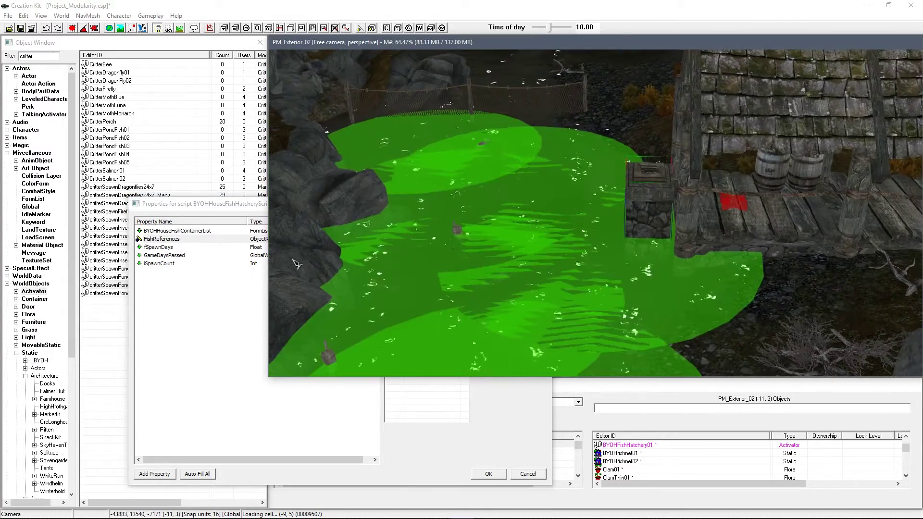
click(229, 264)
click(207, 239)
click(488, 232)
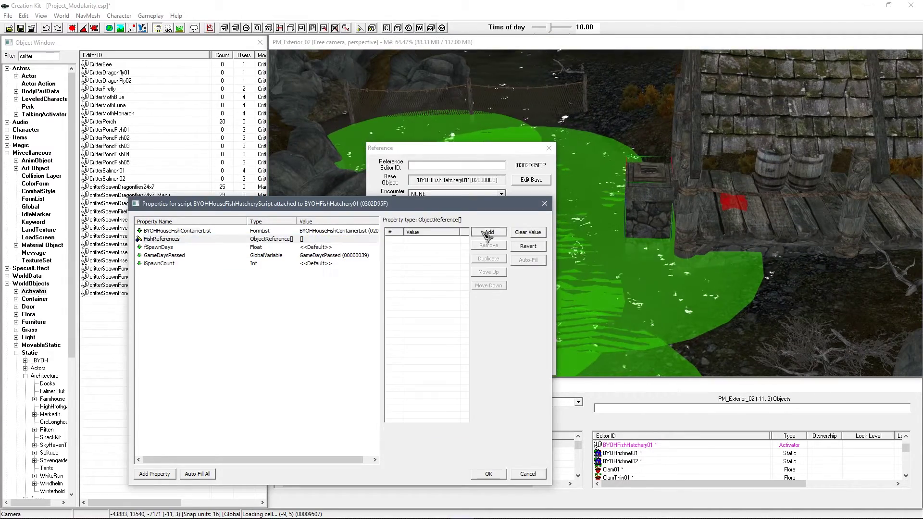
shift+middle_drag(755, 294, 217, 302)
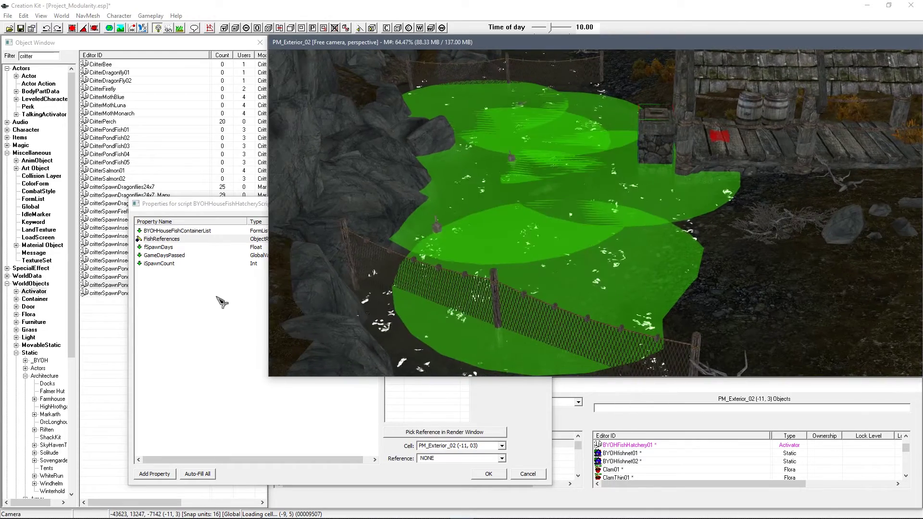
click(218, 302)
click(275, 240)
click(424, 241)
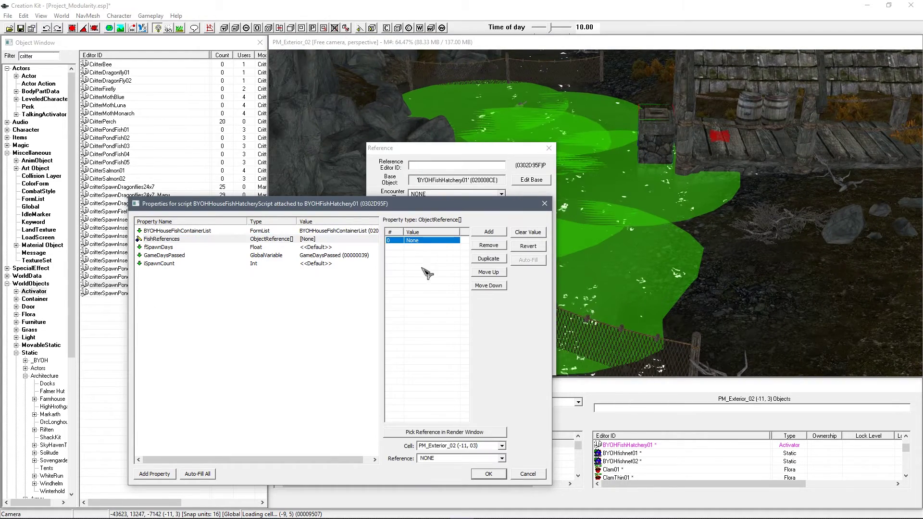
click(425, 432)
double_click(483, 343)
click(207, 324)
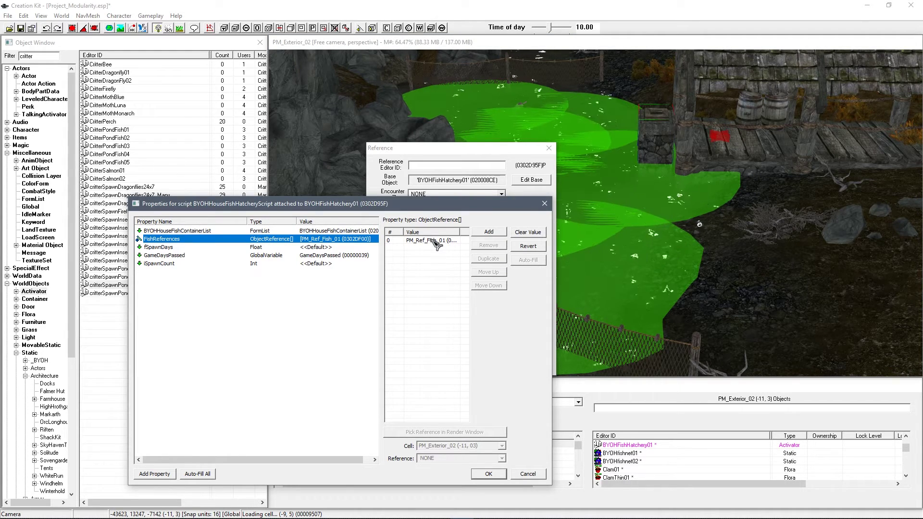
Add two more entries to FishReferences, picking PM_Ref_Fish_01 as the reference for each.
click(484, 233)
click(432, 432)
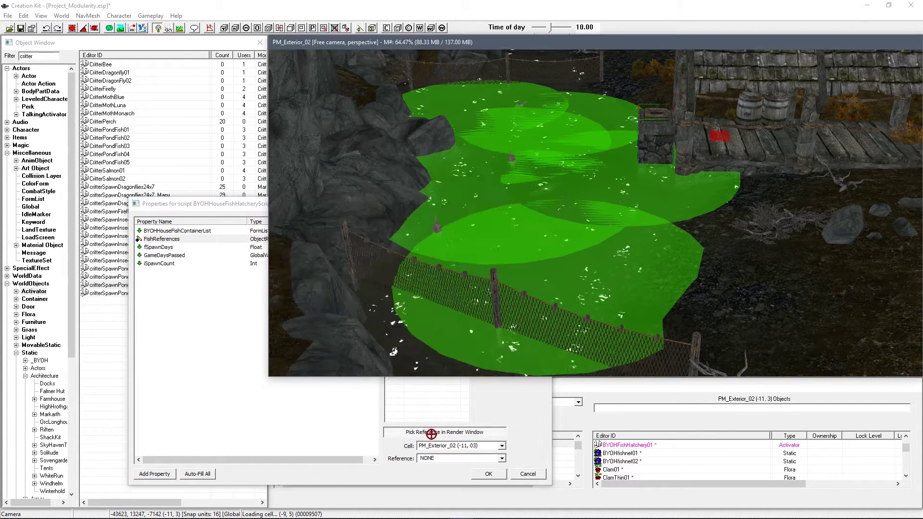
double_click(379, 293)
click(223, 246)
click(225, 238)
click(480, 233)
click(444, 432)
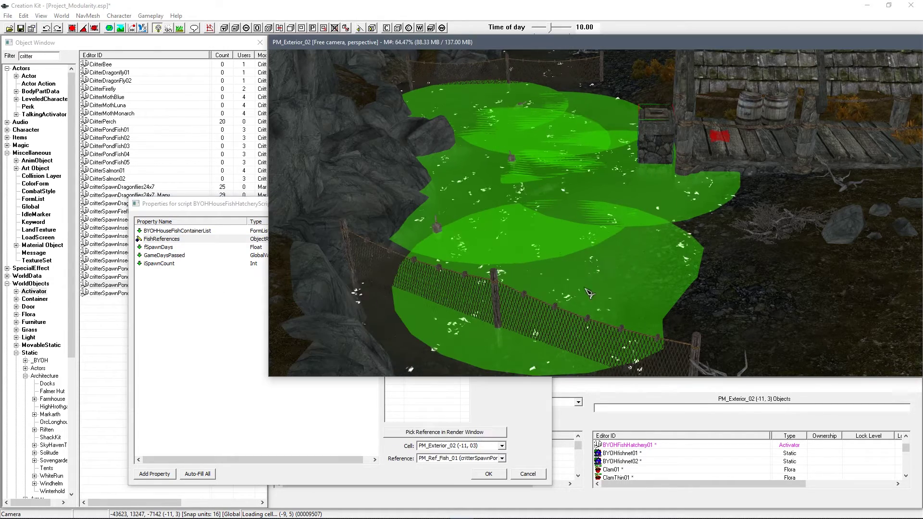
double_click(474, 317)
Extend FishReferences to six entries, again picking PM_Ref_Fish_01 for the three added ones.
click(494, 235)
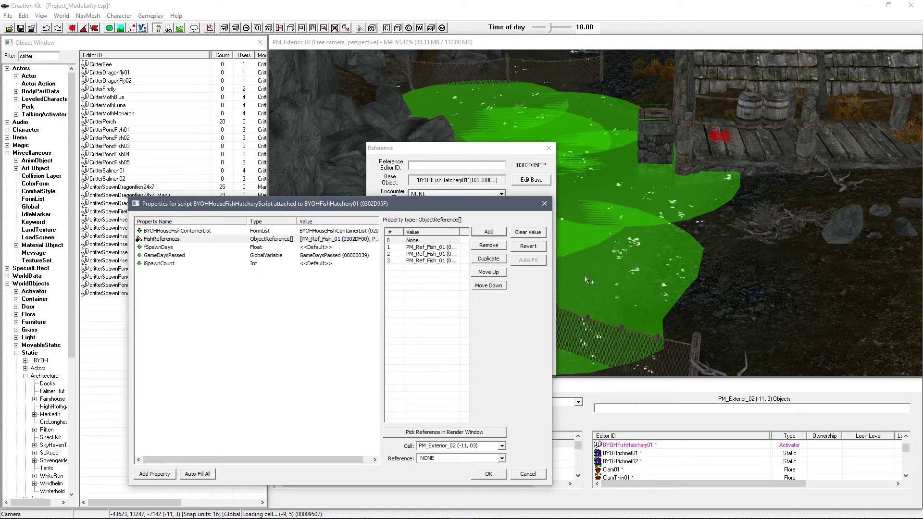
click(444, 432)
double_click(459, 322)
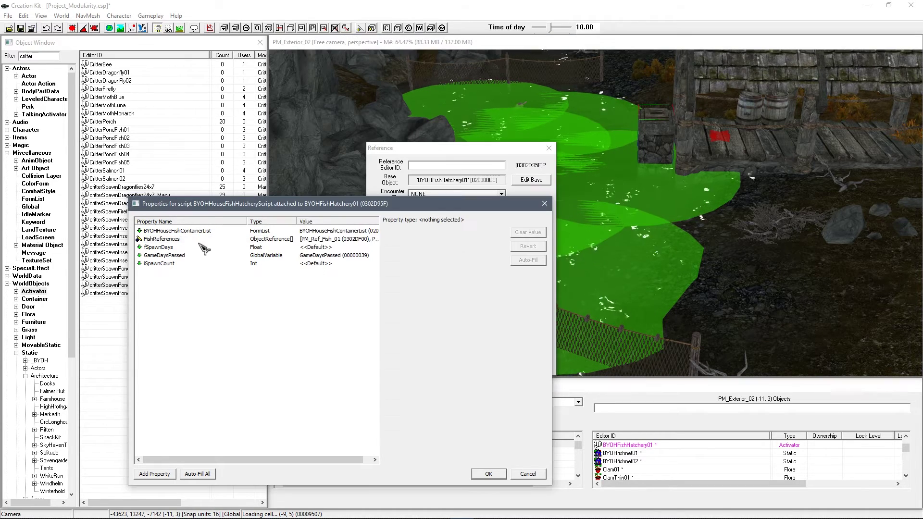
click(440, 282)
click(488, 232)
click(440, 433)
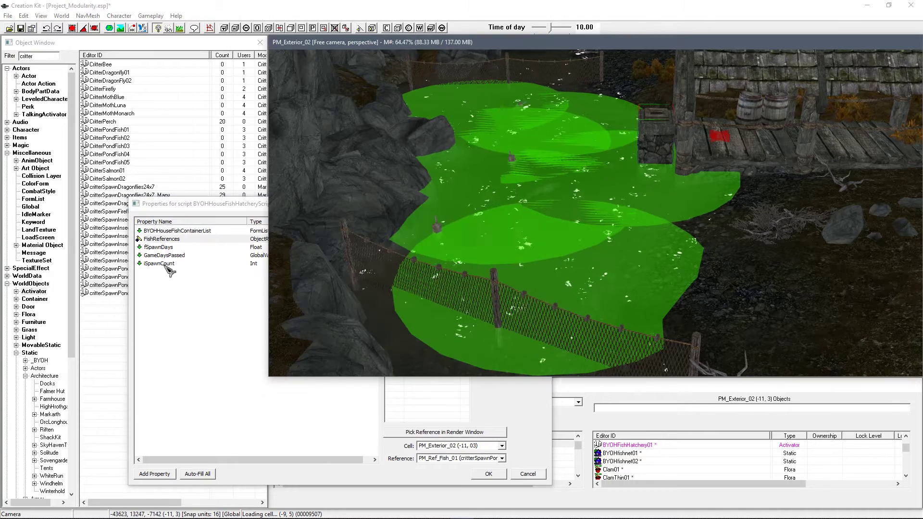
double_click(473, 319)
click(484, 233)
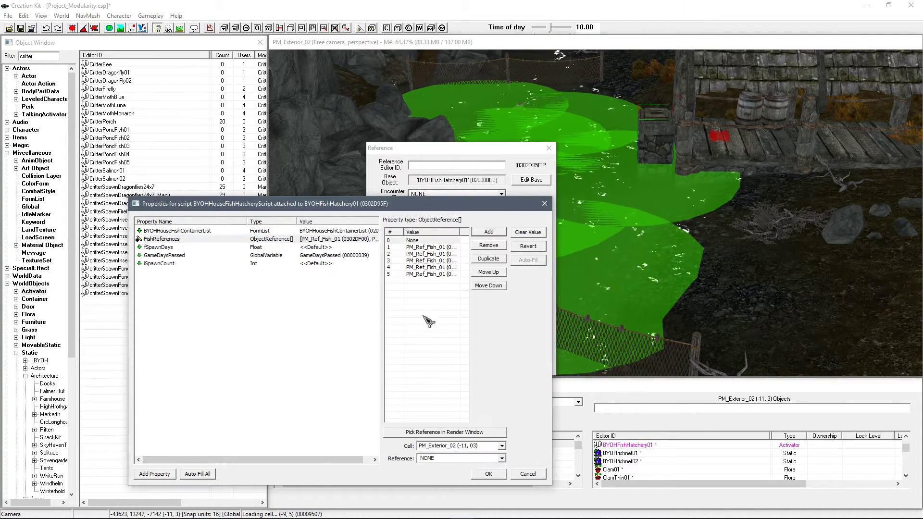
click(438, 431)
double_click(356, 291)
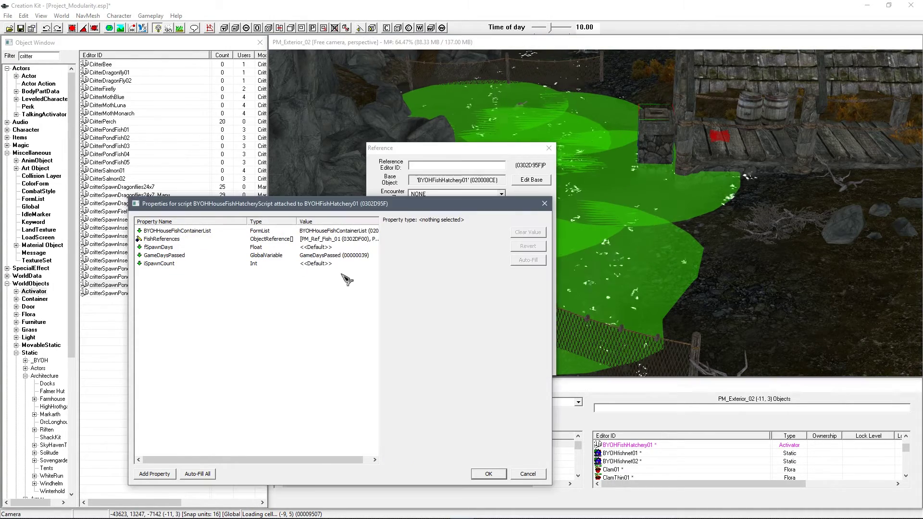
Review the six FishReferences entries and change entry 1 to PM_Ref_Fish_02.
click(285, 241)
click(433, 267)
click(433, 254)
click(433, 241)
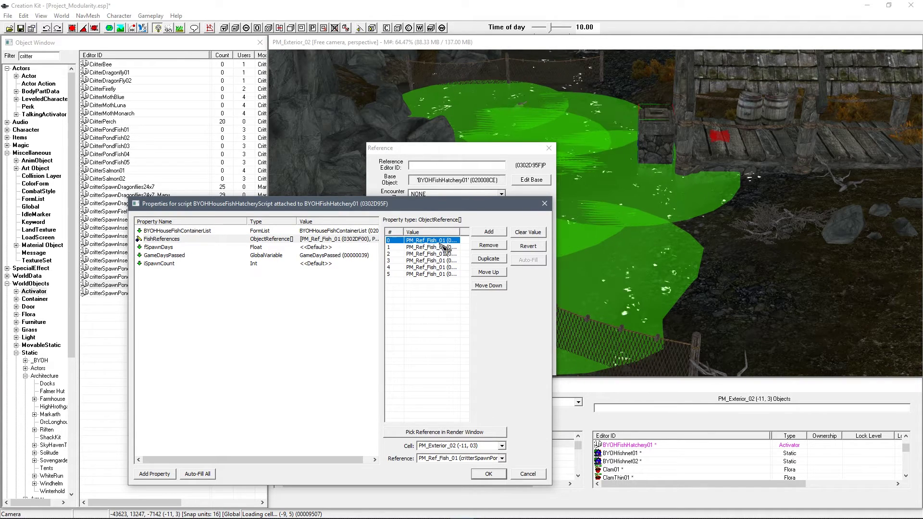
click(439, 247)
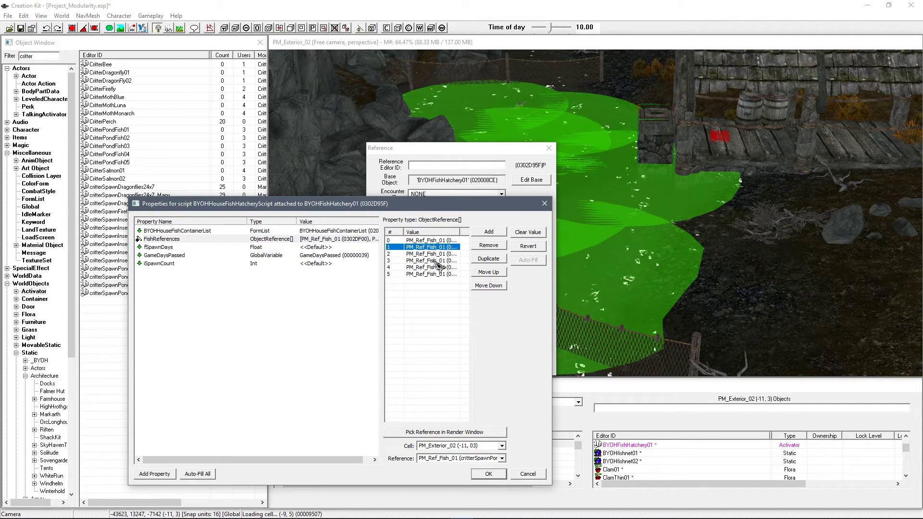
click(462, 462)
scroll(462, 461, down, 1)
Change FishReferences entries 2, 3 and 4 to PM_Ref_Fish_03, PM_Ref_Fish_04 and PM_Ref_Fish_05.
click(433, 254)
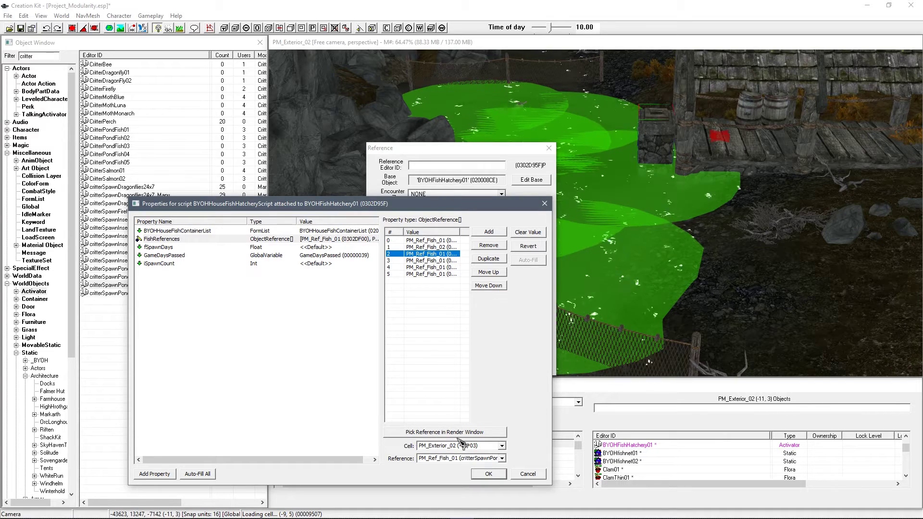
click(458, 459)
click(435, 261)
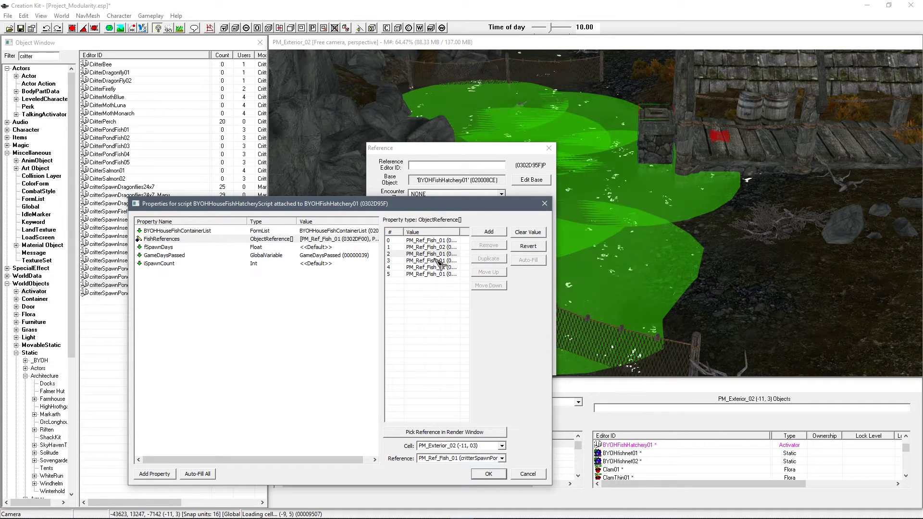
click(461, 459)
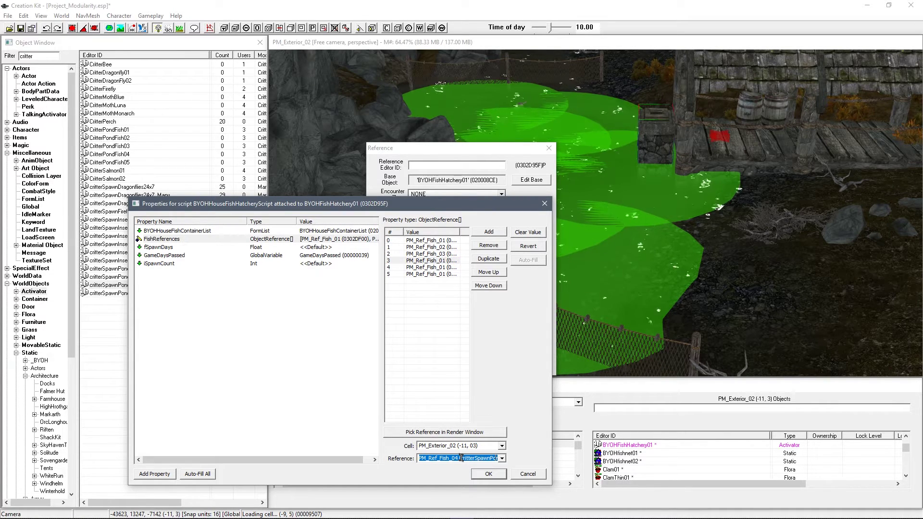
click(433, 267)
click(475, 458)
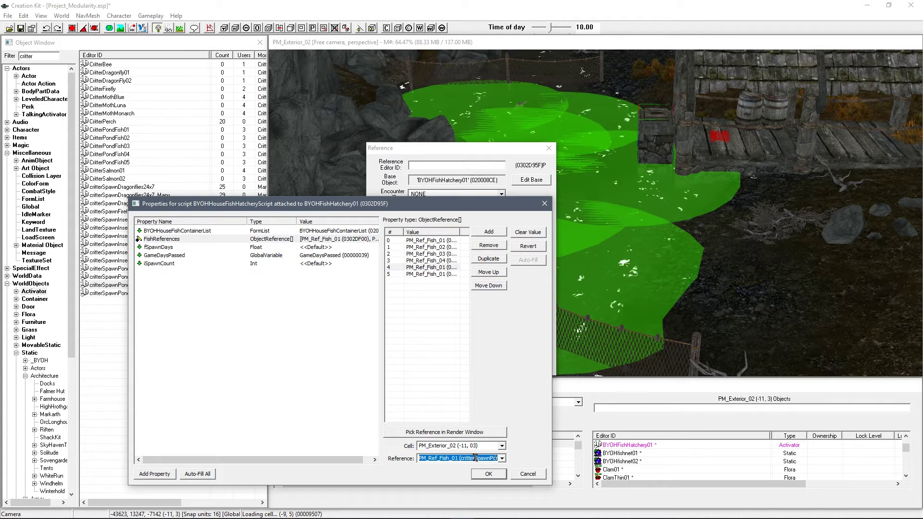
Change FishReferences entry 5 to PM_Ref_Fish_06 in Wilderness (-12, 03) by picking that spawner in the pond, and check the entry.
click(419, 275)
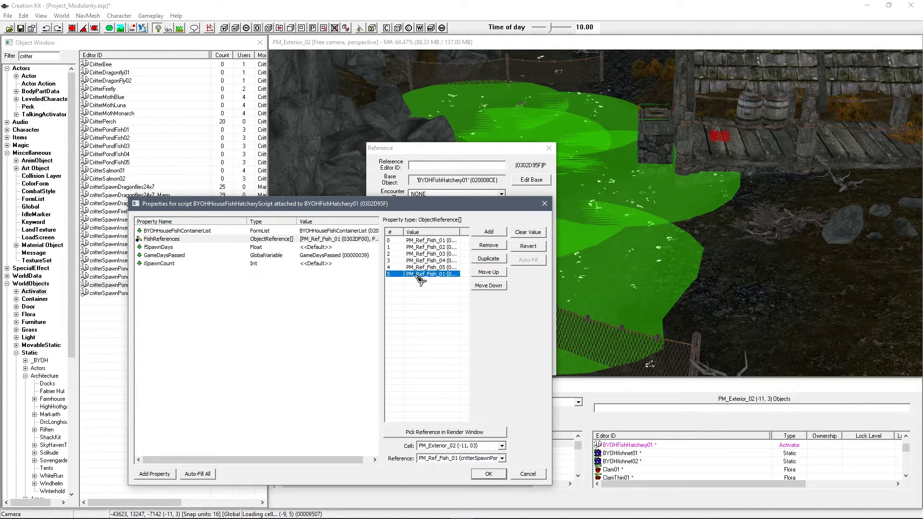
click(461, 458)
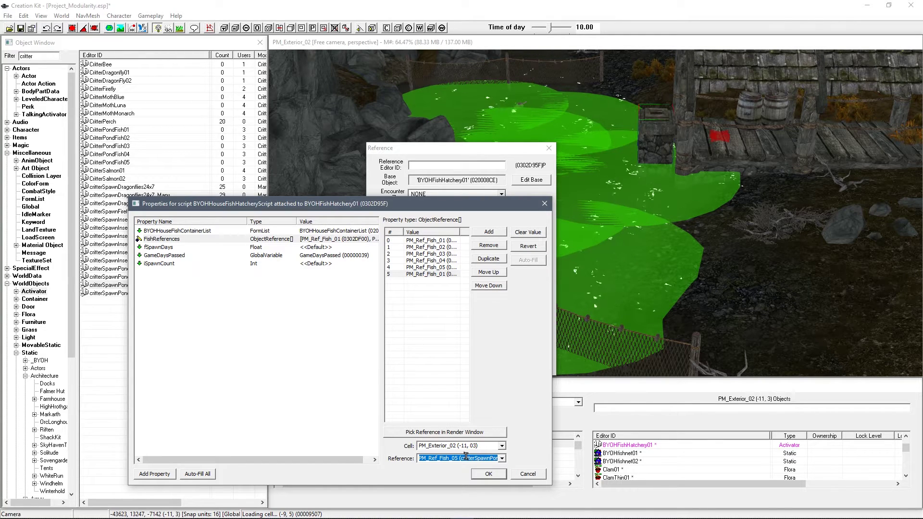
click(503, 459)
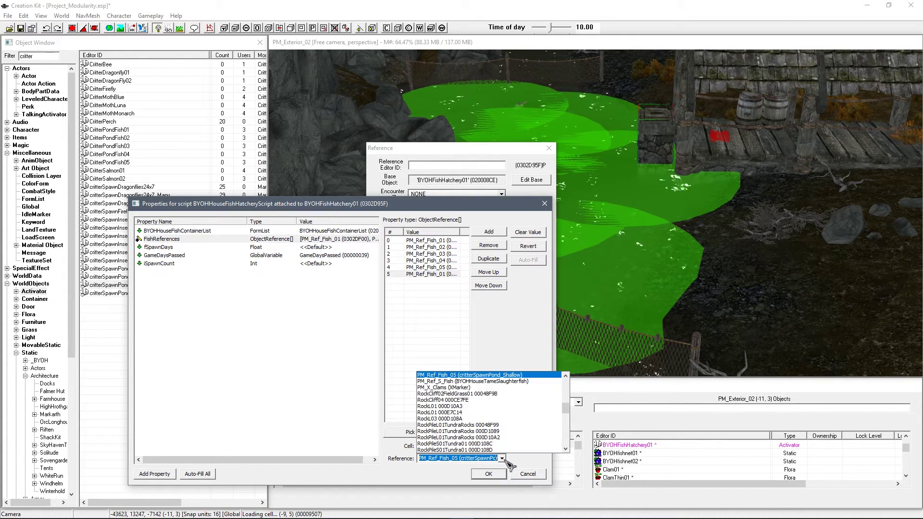
click(505, 459)
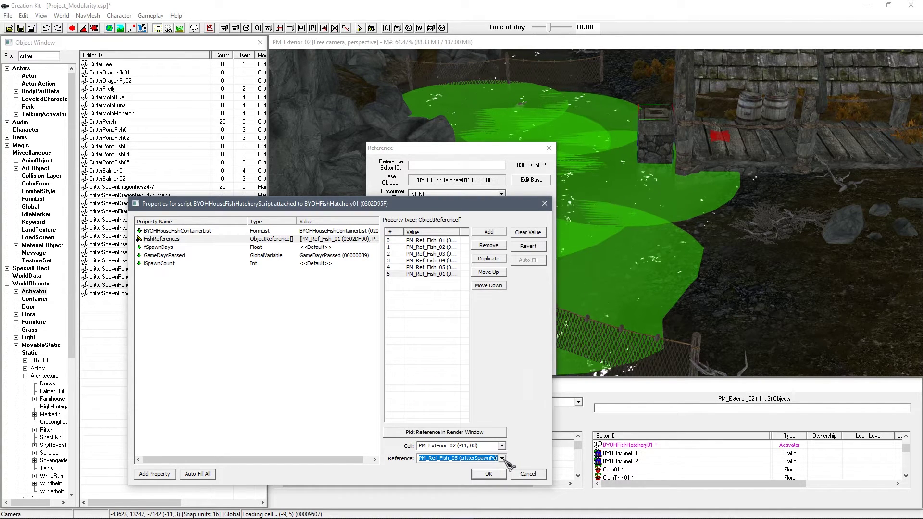
click(456, 432)
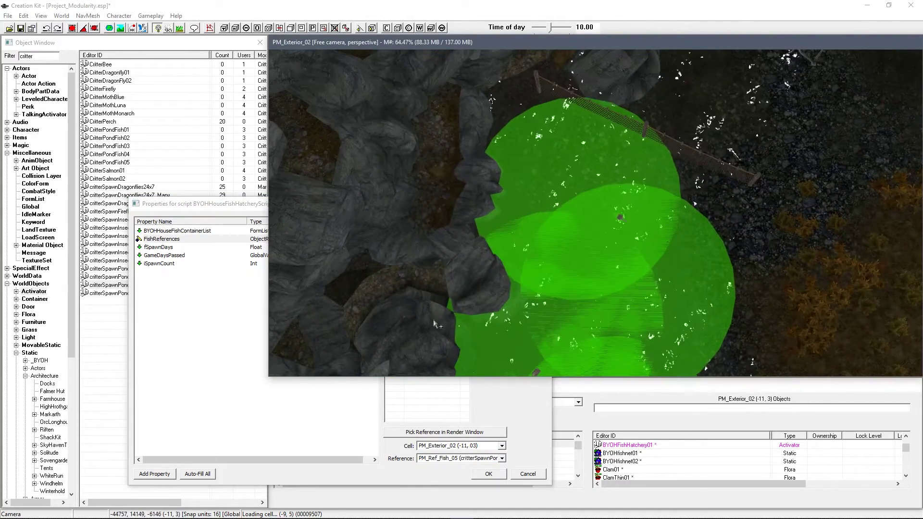
click(199, 239)
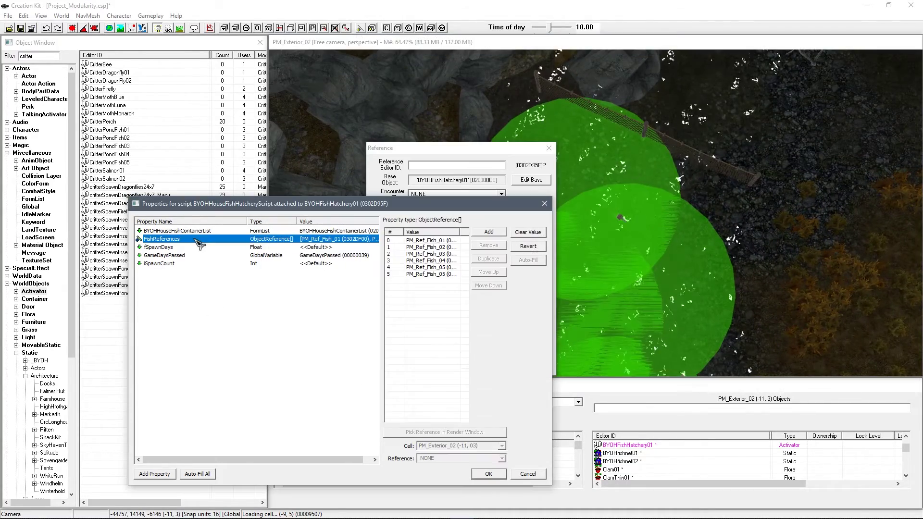
click(438, 274)
click(449, 433)
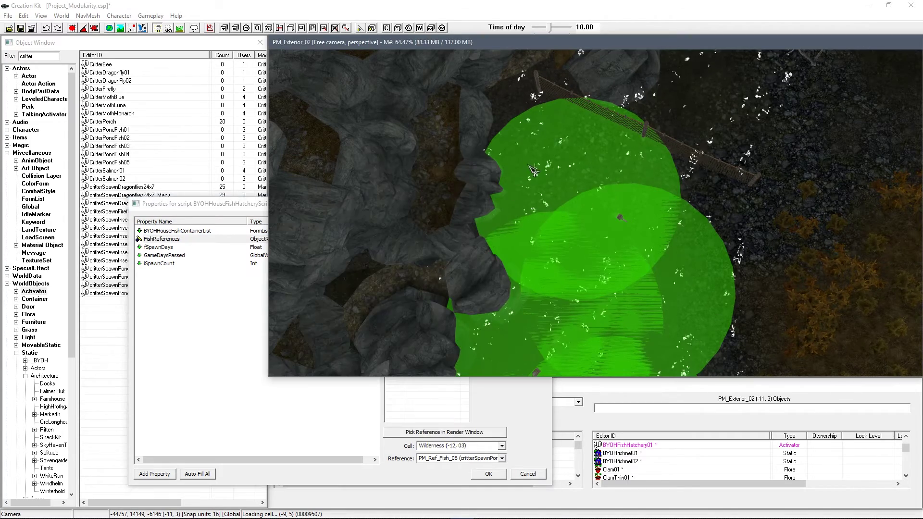
click(533, 171)
click(162, 238)
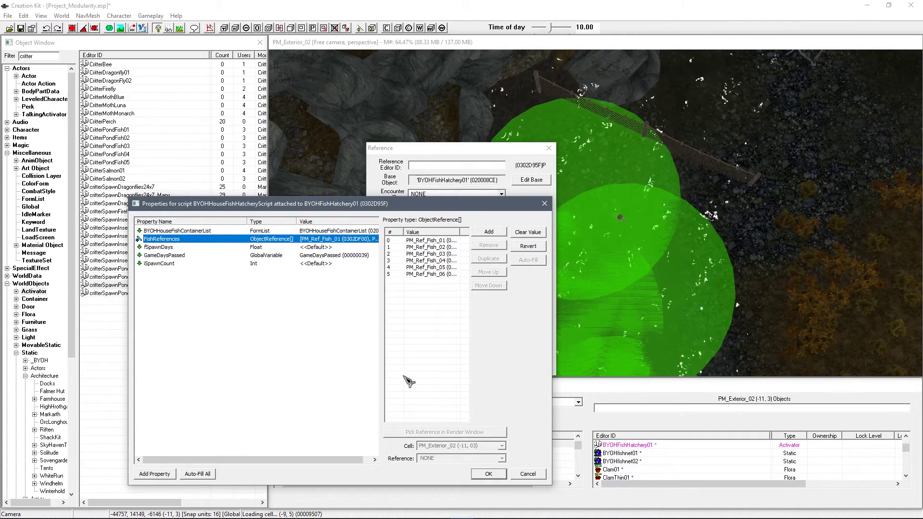
click(435, 274)
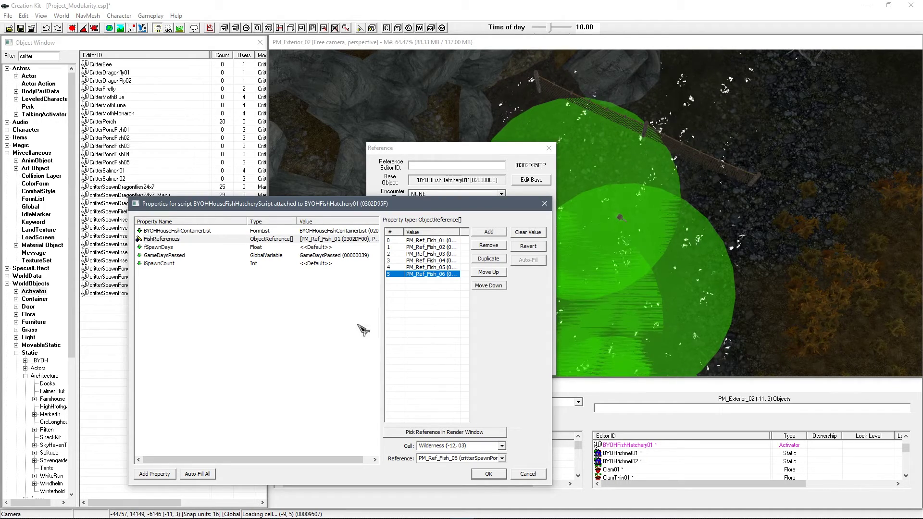
click(432, 302)
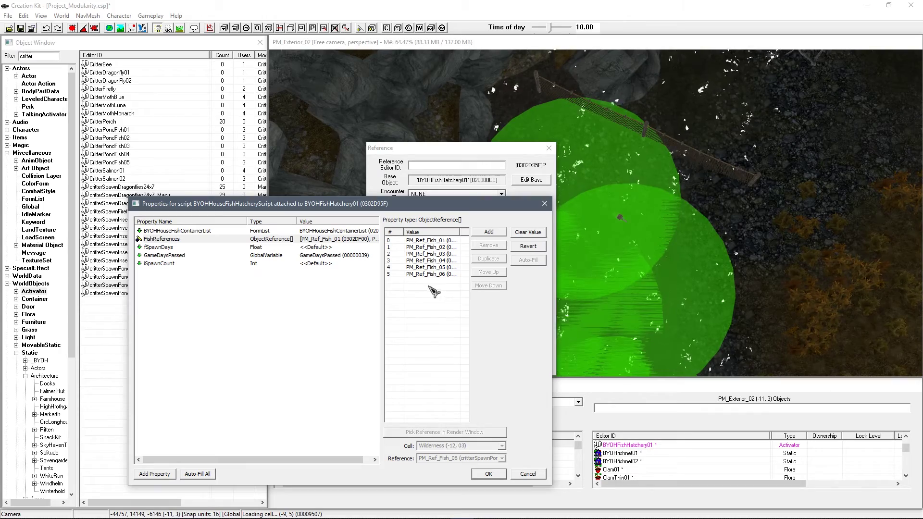
Filter the form lists by "fish" and examine the salmon roe, slaughterfish egg and clam meat entries of BYOHHouseFishContainerList.
shift+middle_drag(611, 231, 754, 219)
scroll(670, 209, up, 10)
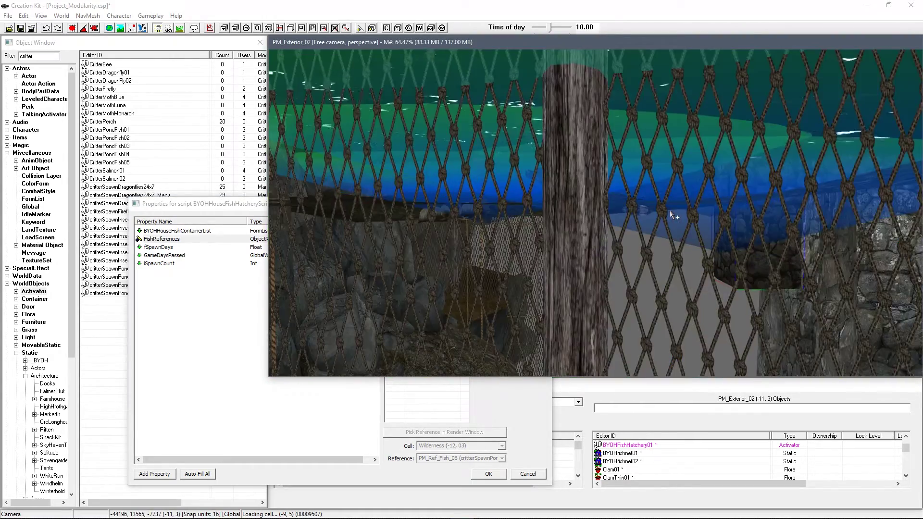
click(2, 54)
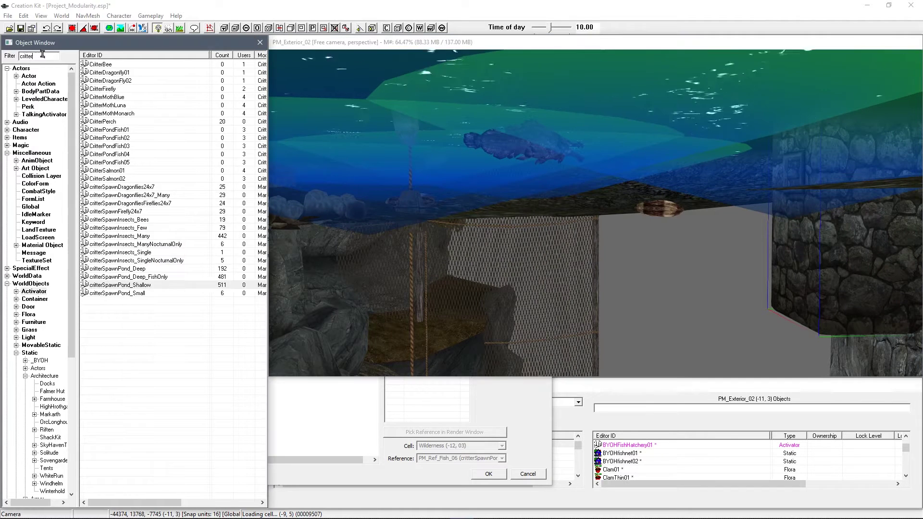
text(fish)
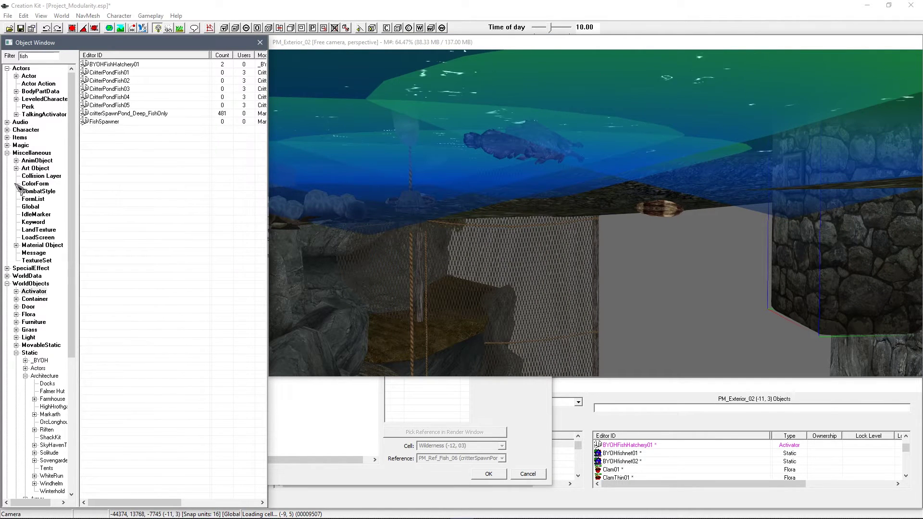
click(33, 198)
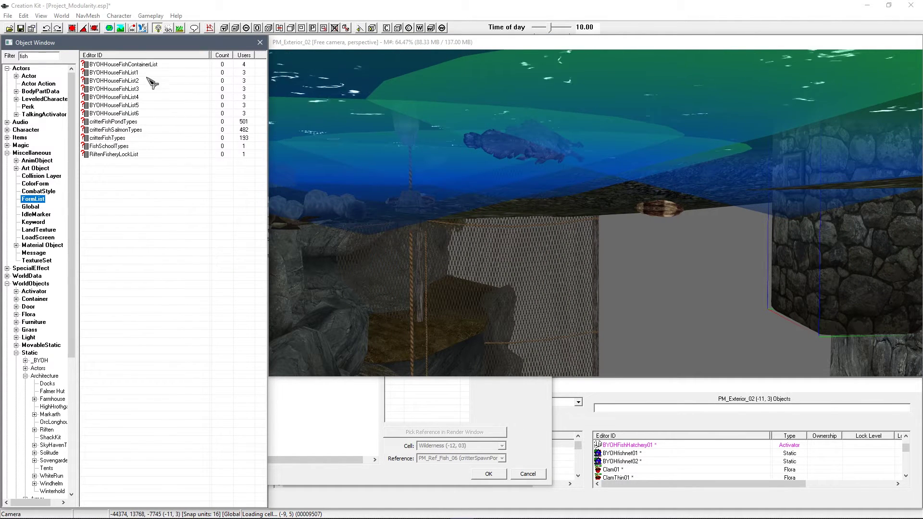
double_click(123, 64)
drag(490, 220, 488, 247)
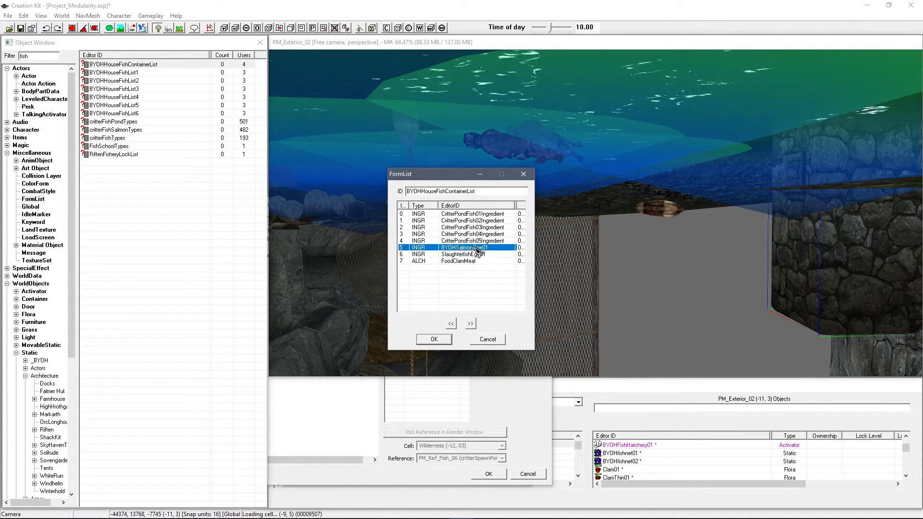
click(477, 255)
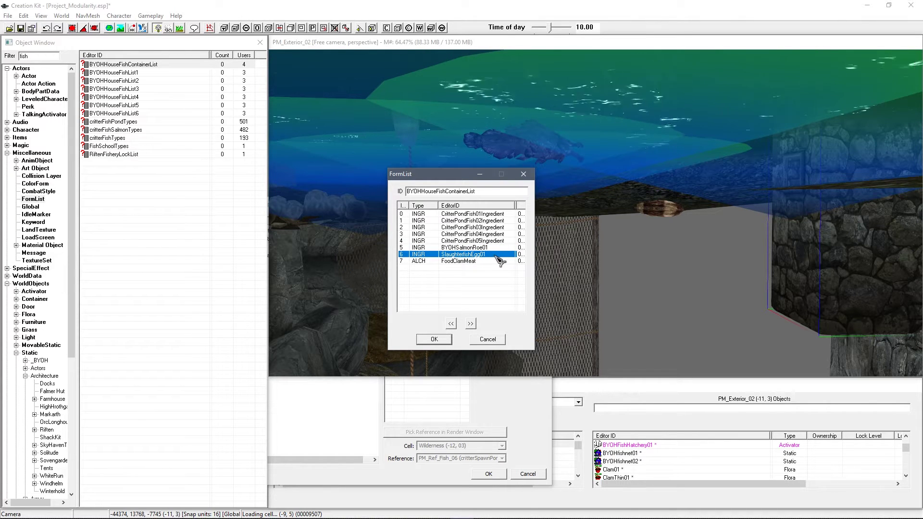
click(462, 261)
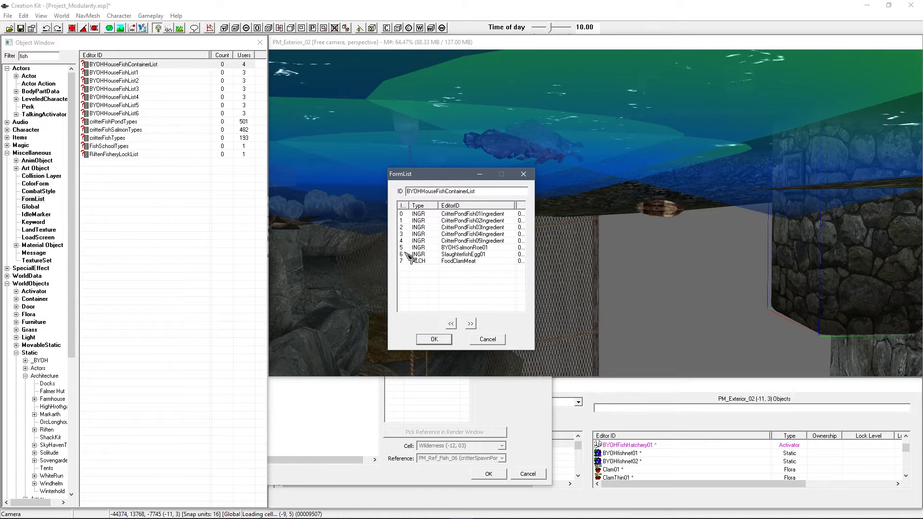
drag(446, 178, 588, 259)
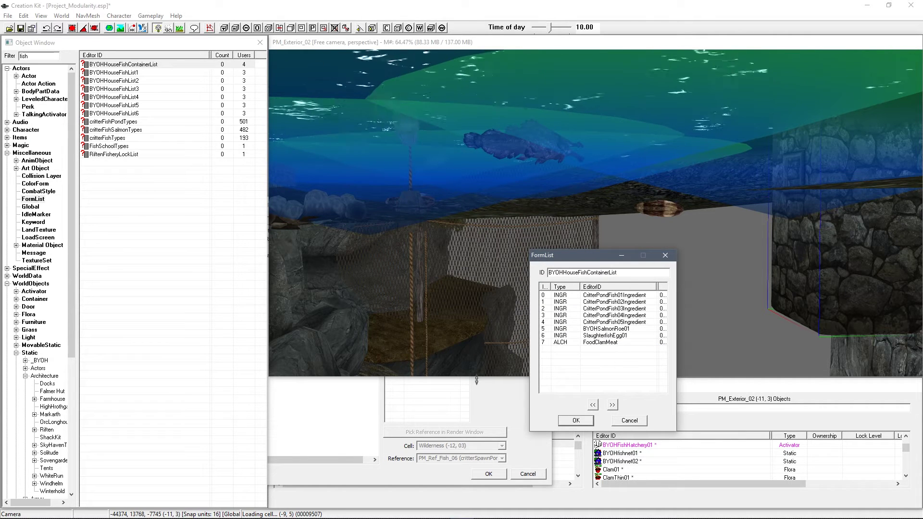
click(627, 420)
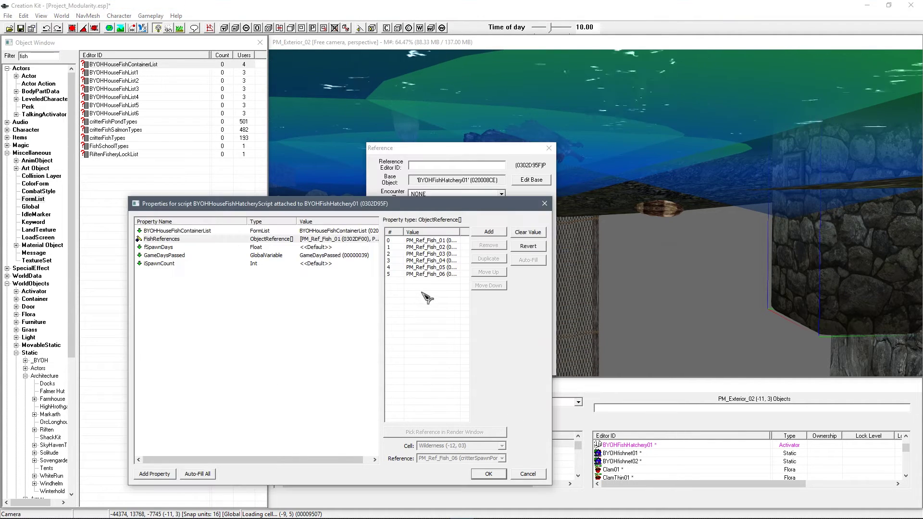
Add FishReferences entry 6 and assign PM_Ref_S_Fish by picking the slaughterfish near the pond floor.
click(489, 233)
click(688, 311)
scroll(692, 308, up, 10)
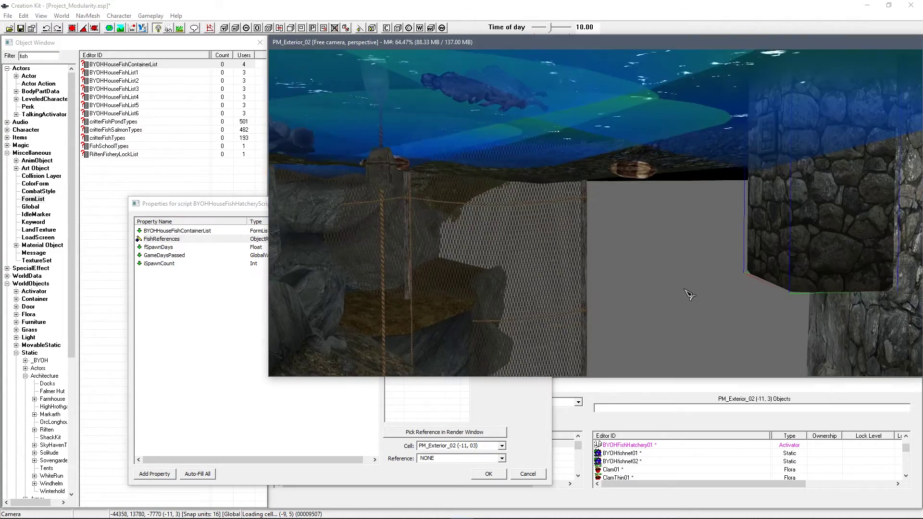
scroll(704, 302, up, 6)
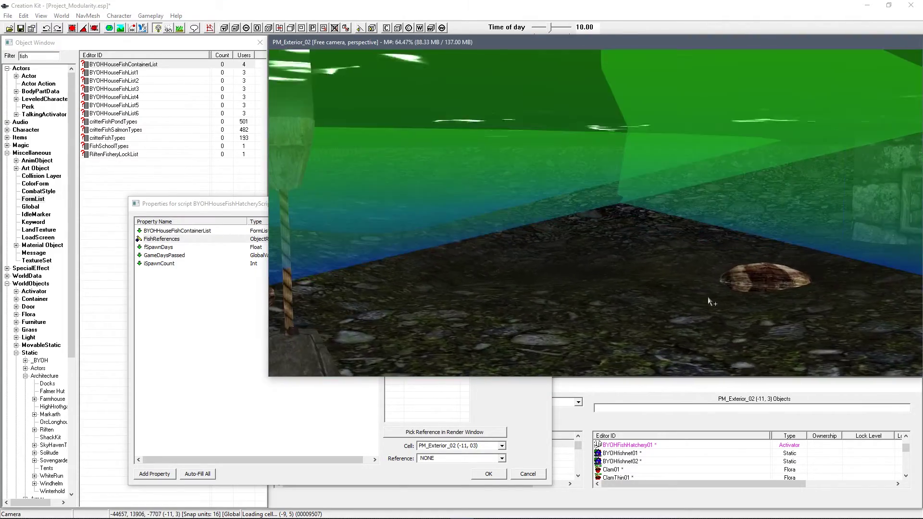
scroll(710, 299, down, 4)
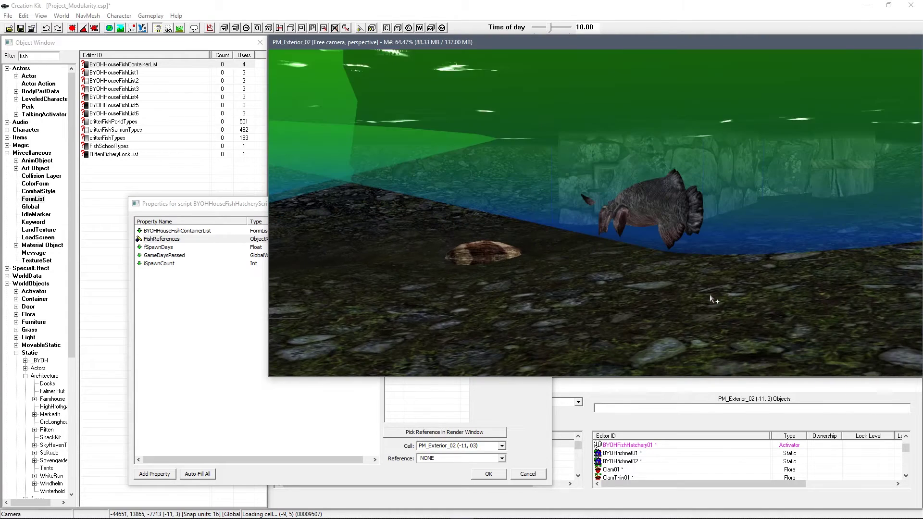
click(166, 239)
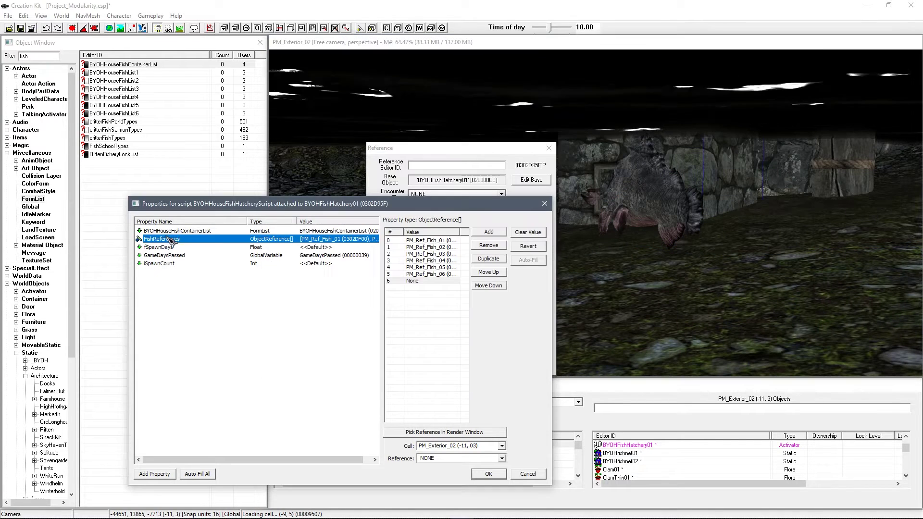
click(444, 432)
click(659, 196)
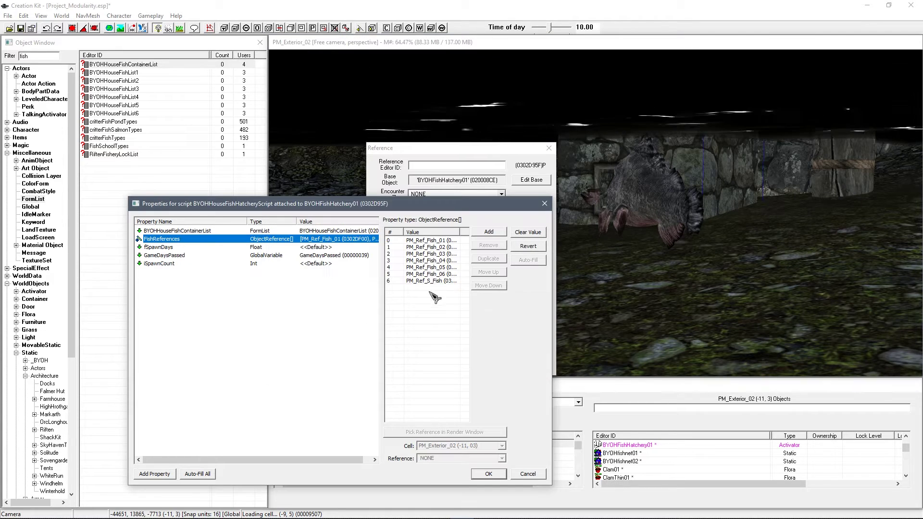
click(431, 281)
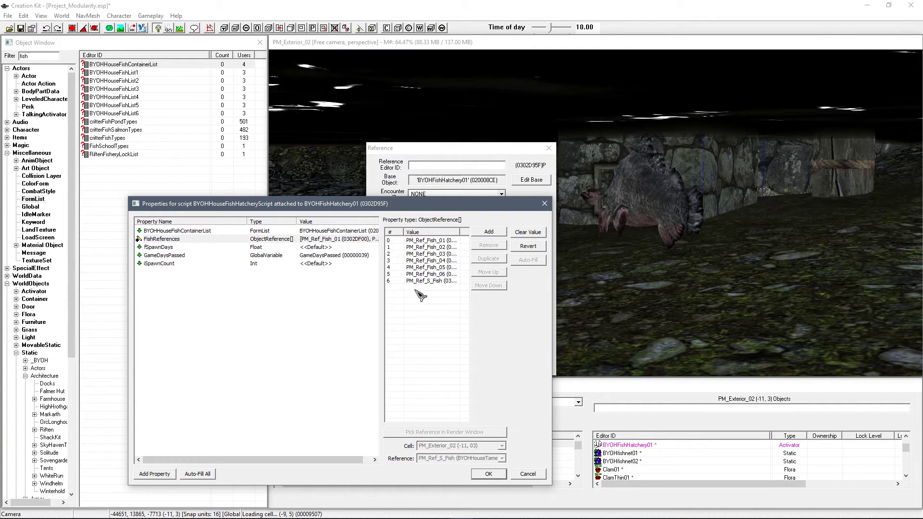
Add FishReferences entry 7 and assign the PM_X_Clams XMarker by picking it on the dock, with markers shown.
click(486, 233)
click(453, 287)
mouse_move(645, 240)
middle_down()
mouse_move(626, 258)
mouse_move(561, 260)
mouse_move(531, 242)
mouse_move(259, 302)
middle_up()
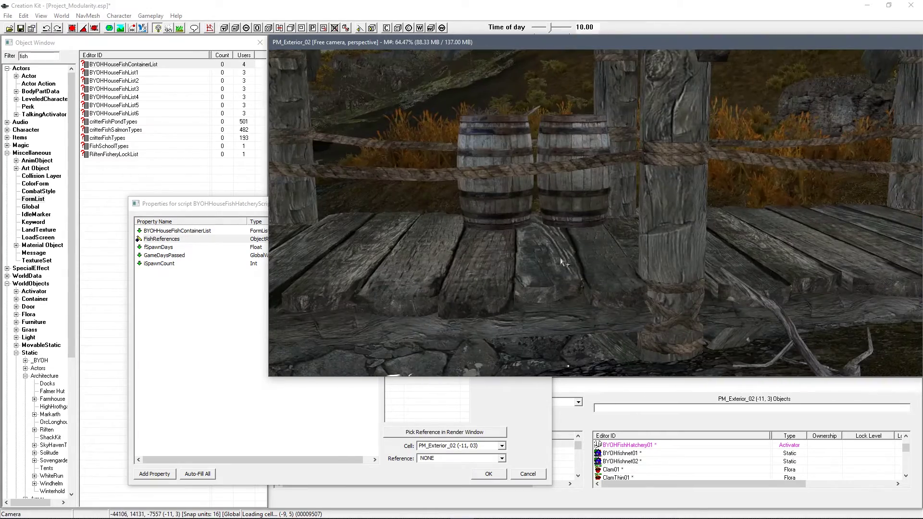
key(m)
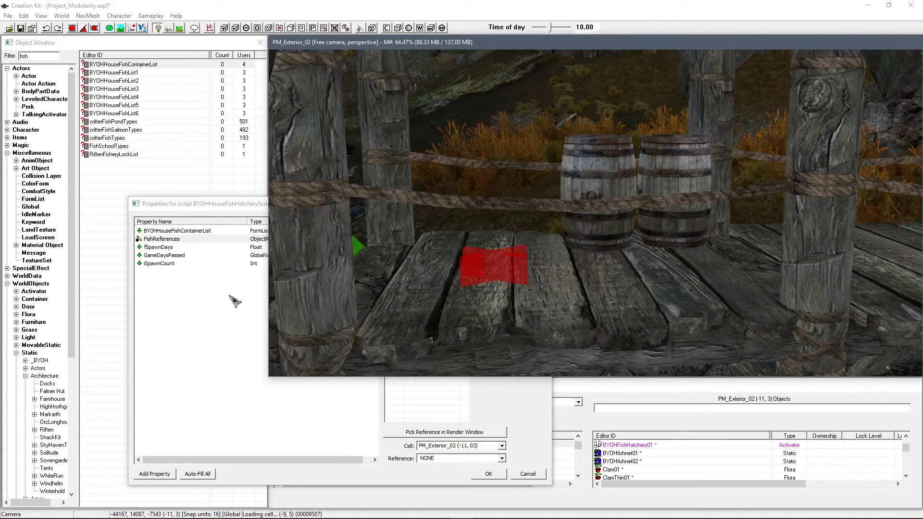
click(210, 288)
click(241, 239)
click(426, 288)
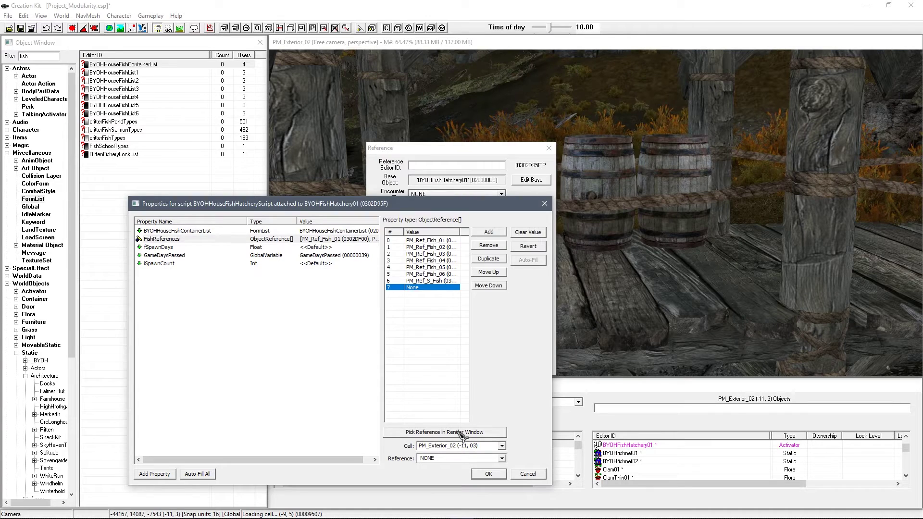
click(461, 432)
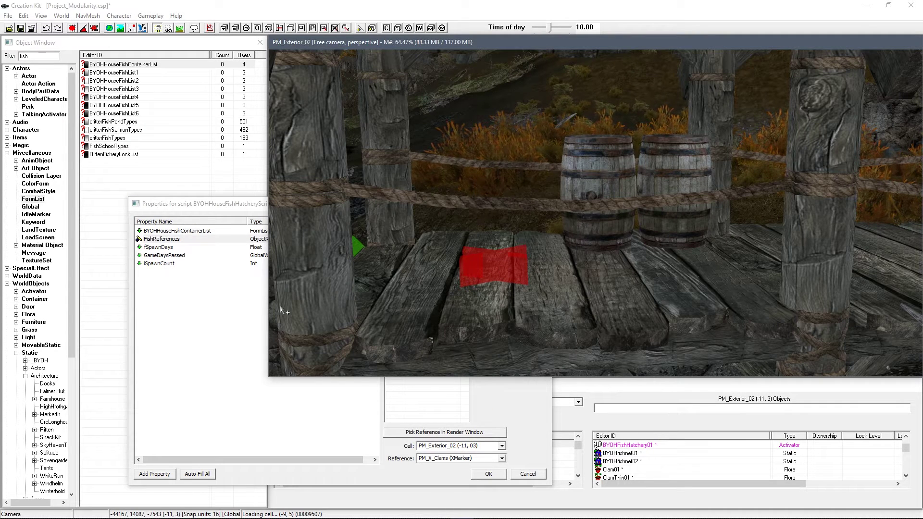
click(285, 306)
Check the FishReferences entries, then accept the script properties and the hatchery reference.
click(238, 239)
click(434, 247)
click(436, 241)
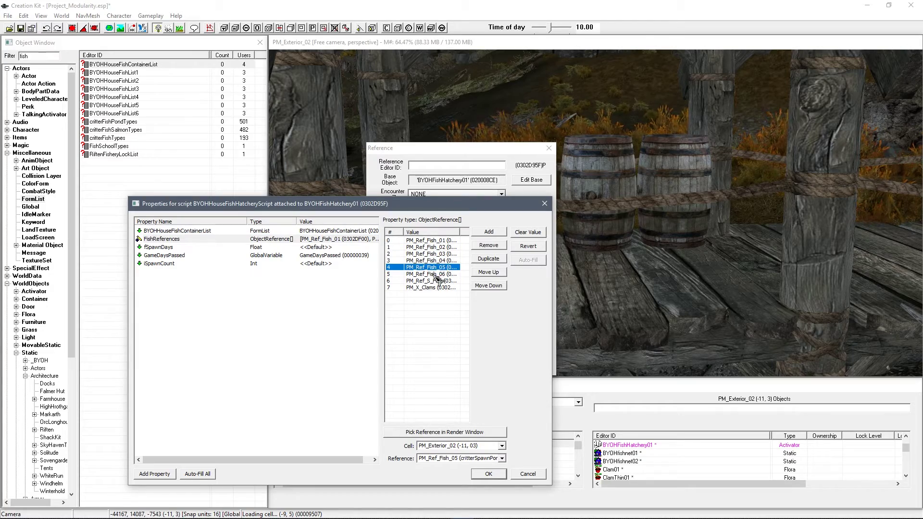
click(434, 332)
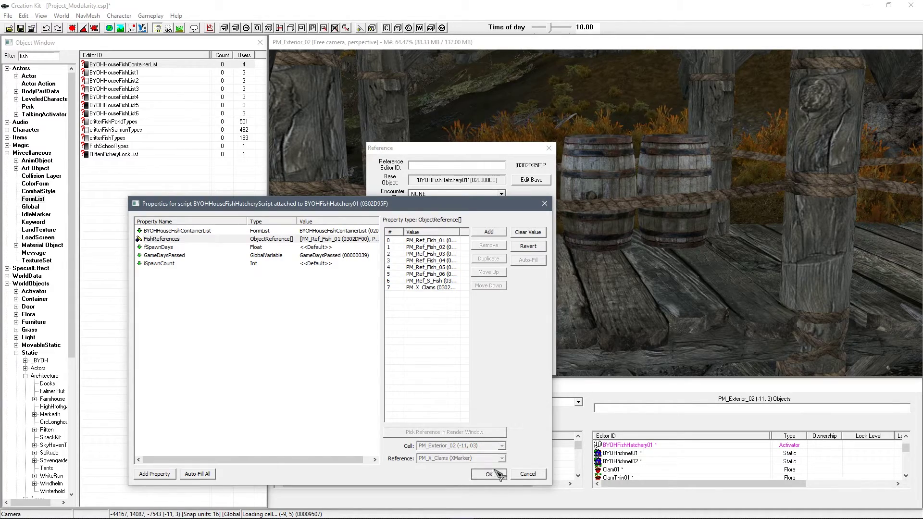
click(488, 473)
click(422, 361)
Inspect BYOHHouseFishContainerList, then BYOHHouseFishList4 and its CritterPondFish04 activator, leaving them unedited.
scroll(555, 284, down, 5)
shift+middle_drag(555, 283, 616, 244)
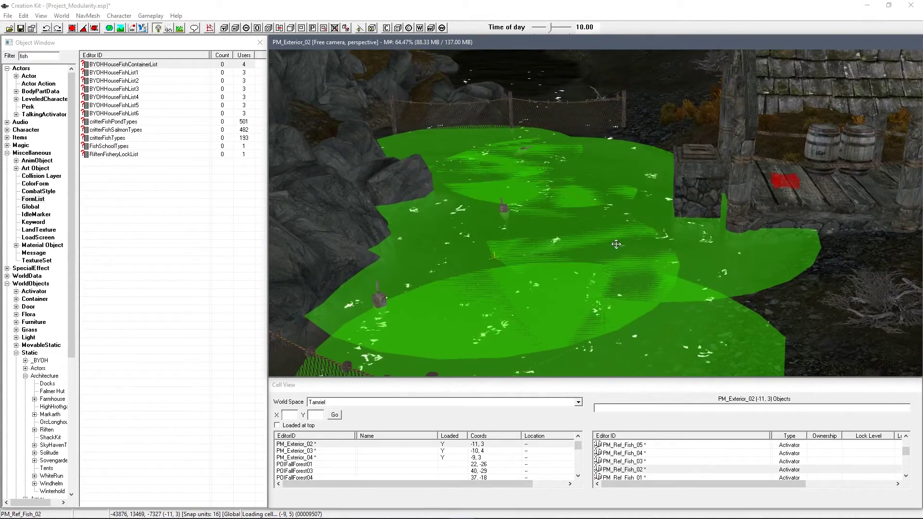
shift+middle_drag(579, 172, 580, 170)
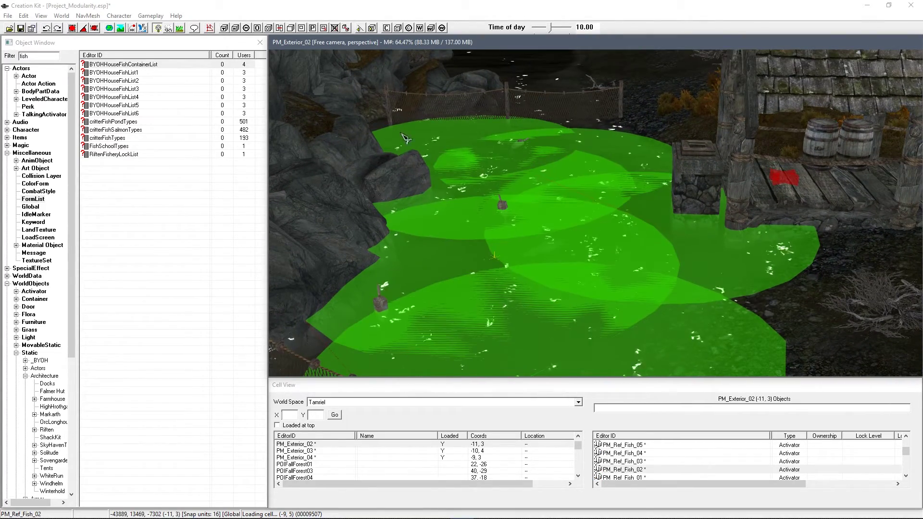
double_click(123, 64)
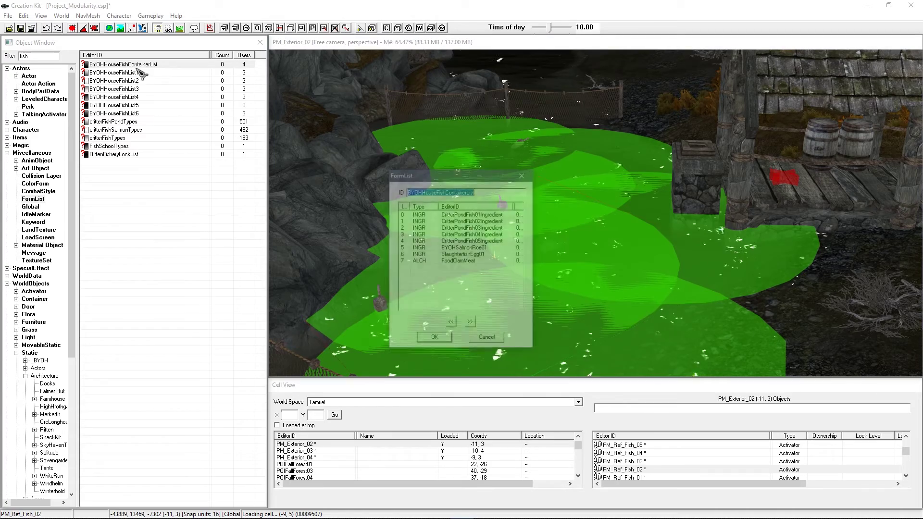
click(486, 340)
click(136, 88)
double_click(183, 97)
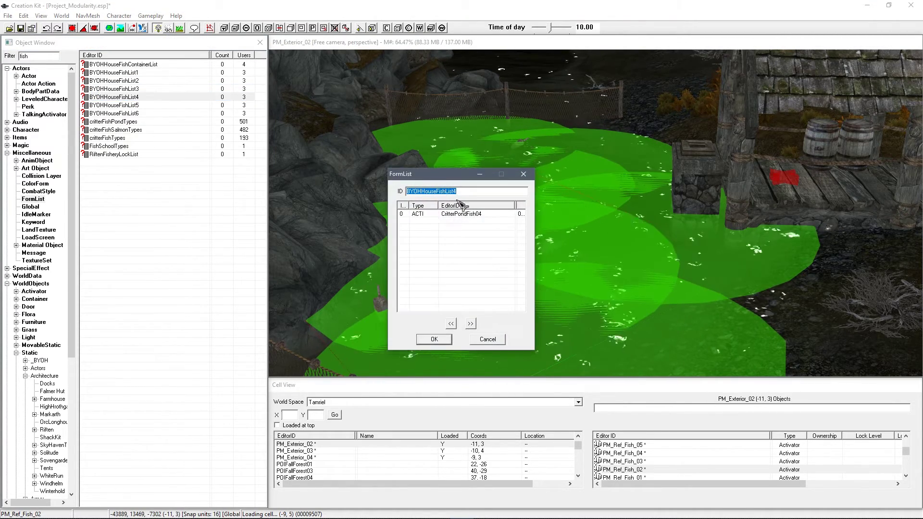
double_click(460, 216)
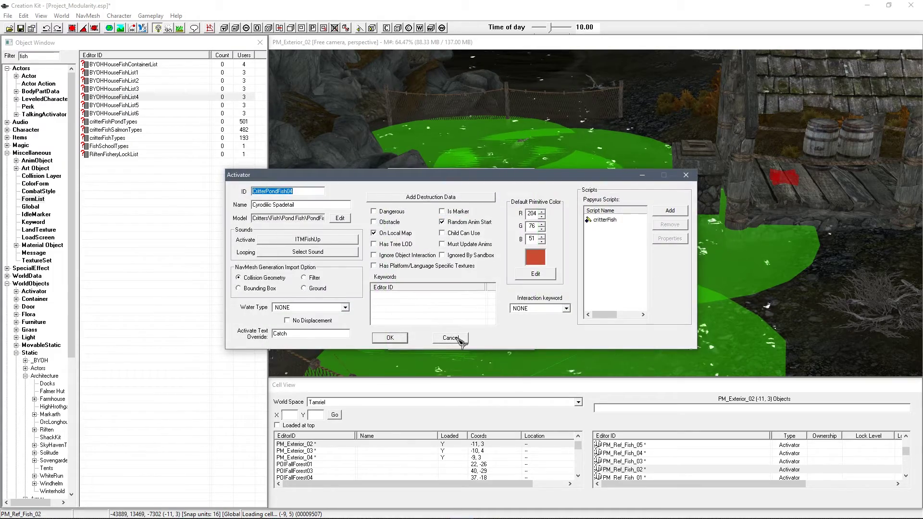
click(460, 339)
click(486, 339)
Open the source of BYOHHouseFishHatcheryScript from the hatchery activator's reference, review its spawning logic, and close it unedited.
scroll(517, 317, up, 3)
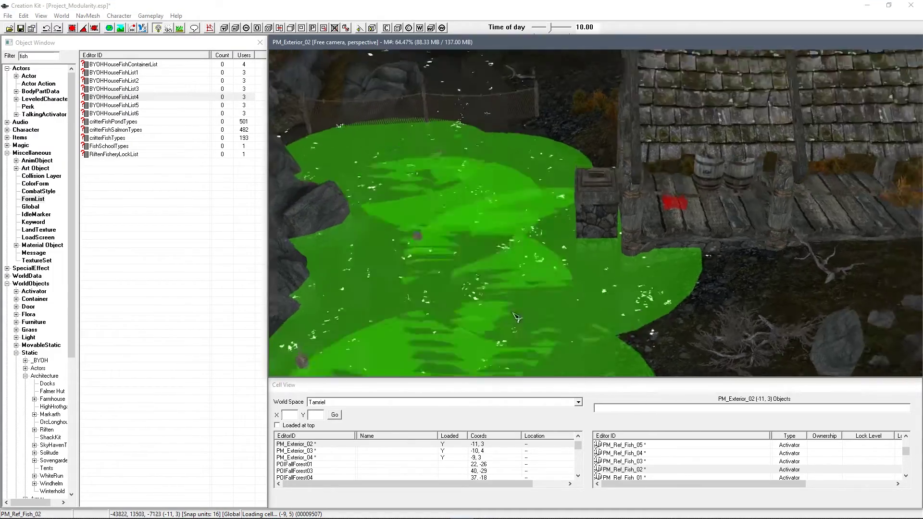
middle_drag(517, 318, 507, 368)
click(596, 247)
scroll(595, 247, up, 2)
shift+middle_drag(596, 247, 614, 237)
scroll(621, 240, up, 3)
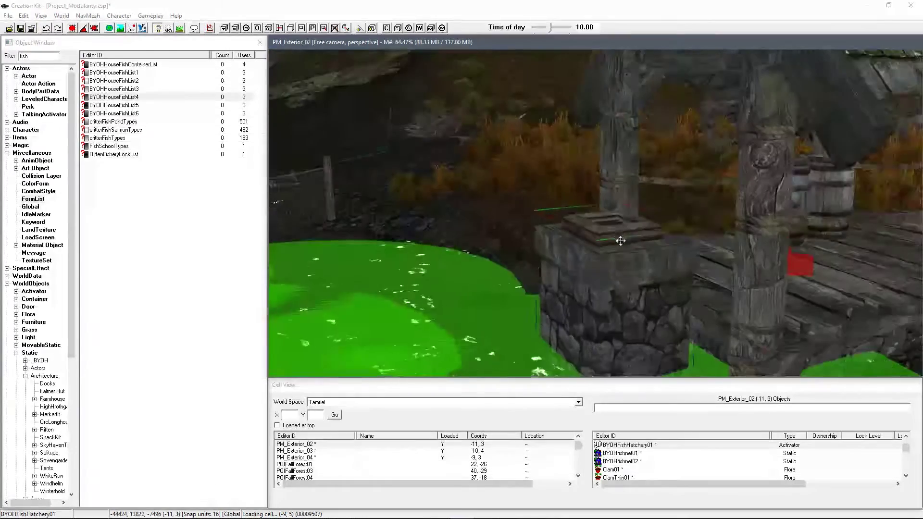
double_click(572, 257)
right_click(405, 234)
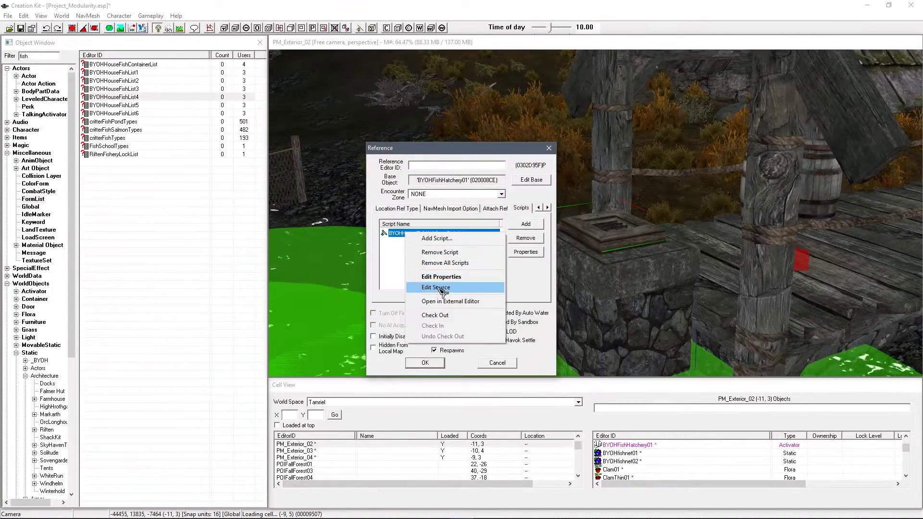
click(435, 287)
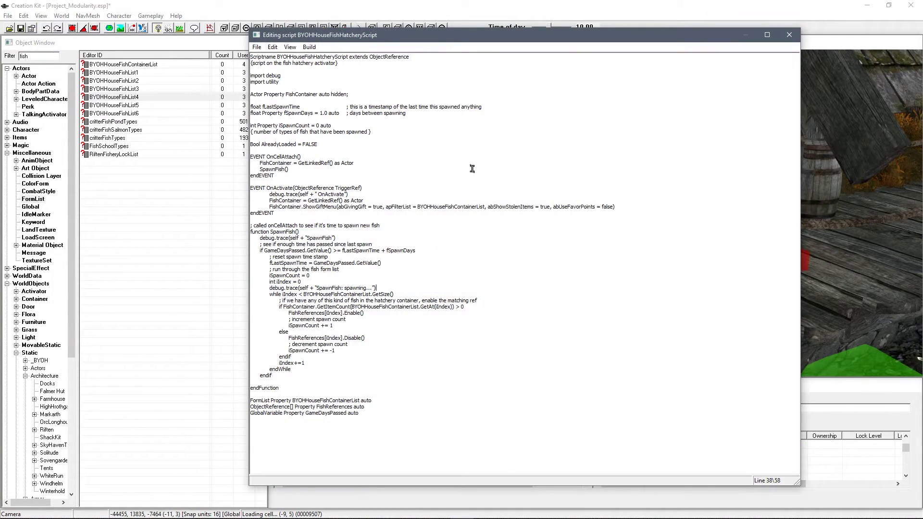
click(789, 35)
click(528, 361)
shift+middle_drag(529, 361, 646, 272)
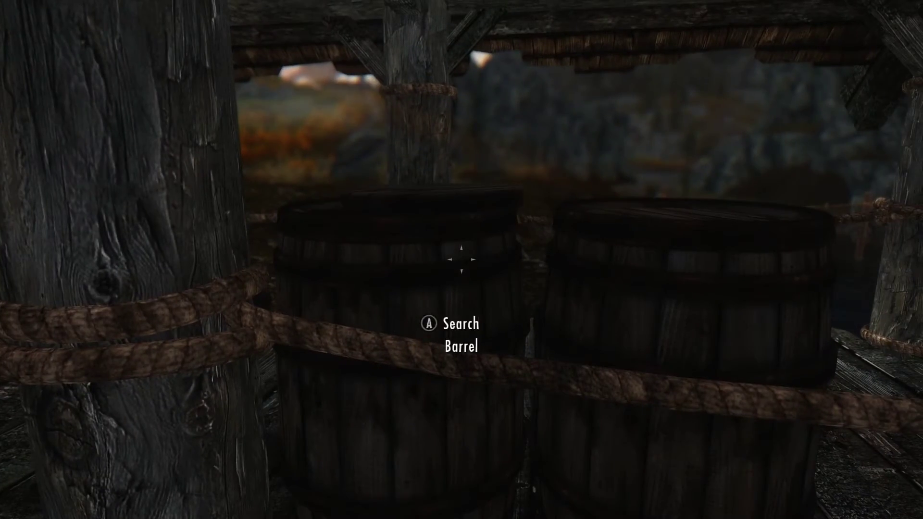
Switch to Skyrim, search the barrel on the dock, and activate the fish hatchery to open its list of items to give.
key(e)
key(Tab)
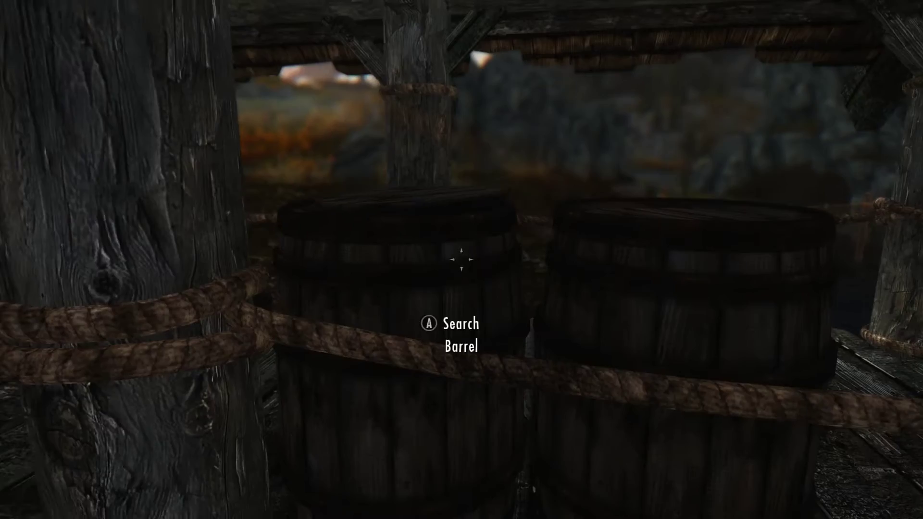
key(e)
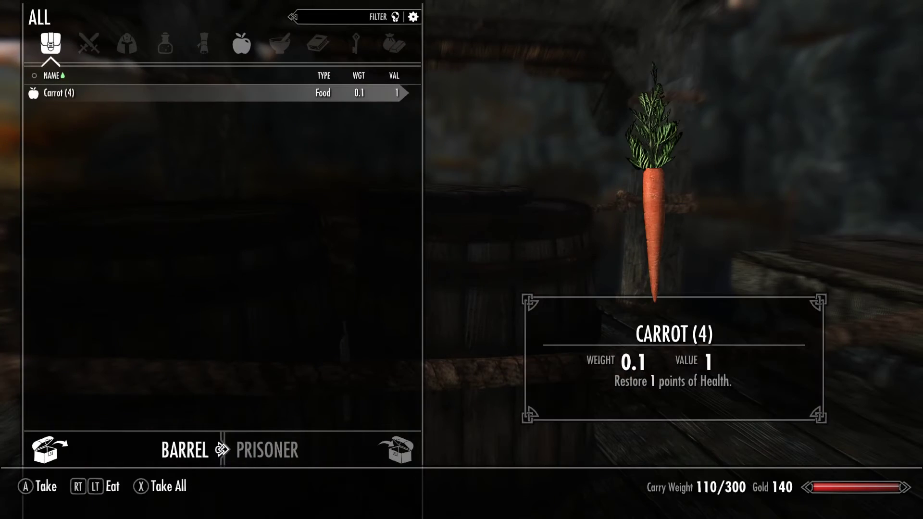
key(Tab)
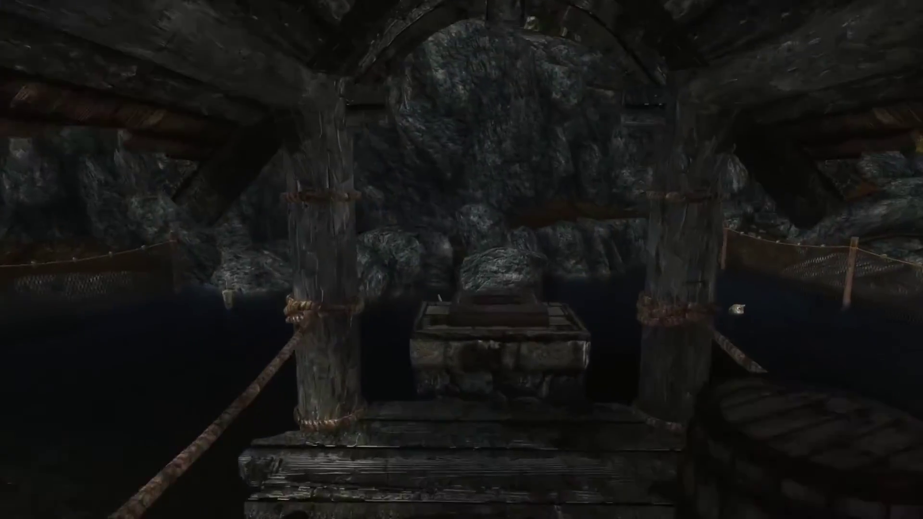
key(e)
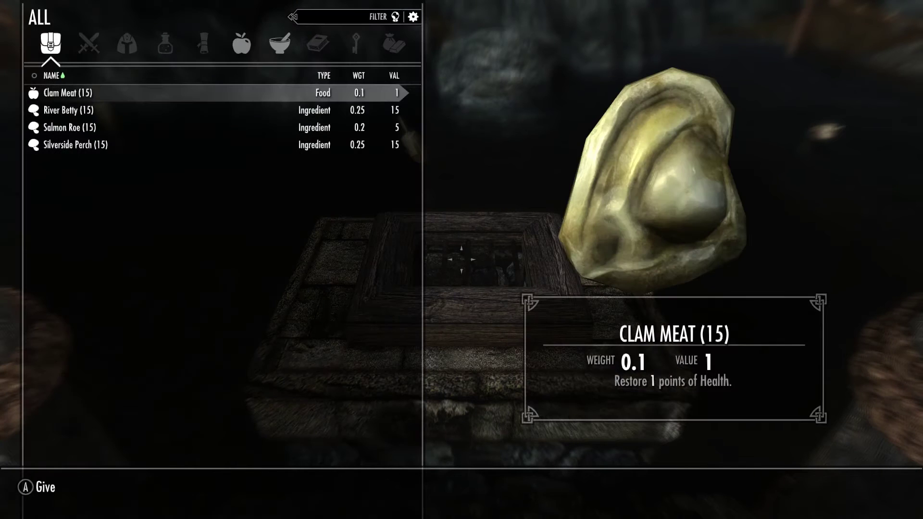
Look through the items that can be given, then add one Clam Meat to the fish hatchery.
key(Down)
key(Down)
key(Down)
key(Up)
key(Up)
key(Up)
key(Down)
key(Up)
key(e)
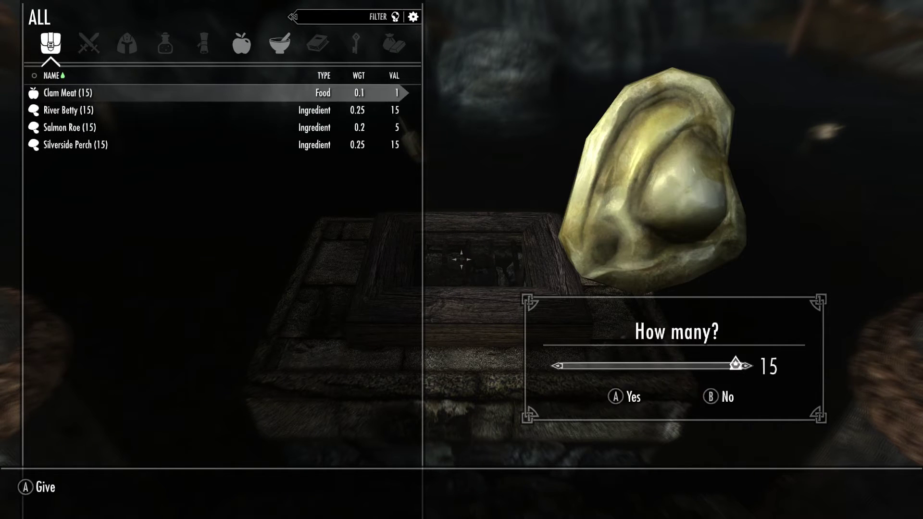
key(e)
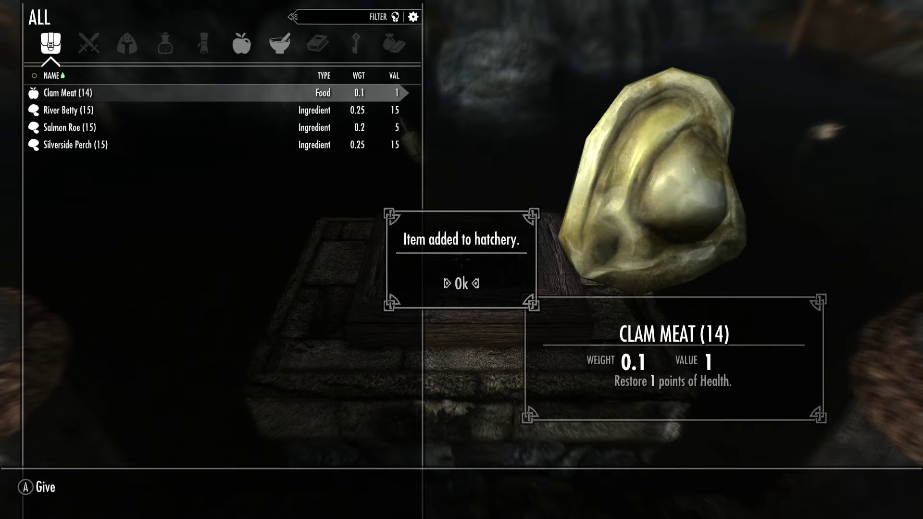
key(e)
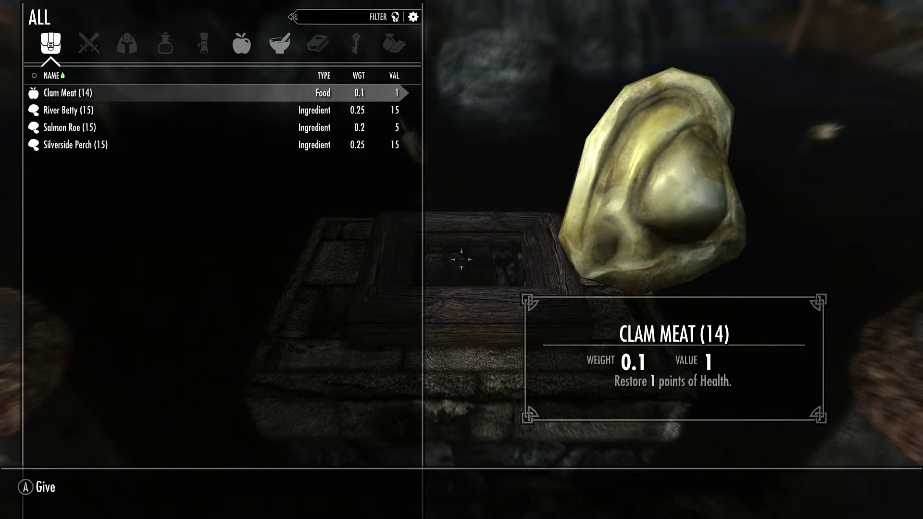
Add one Salmon Roe to the fish hatchery.
key(Down)
key(Down)
key(e)
key(e)
key(e)
Give 11 River Betty to the fish hatchery, then leave its item list.
key(Up)
key(e)
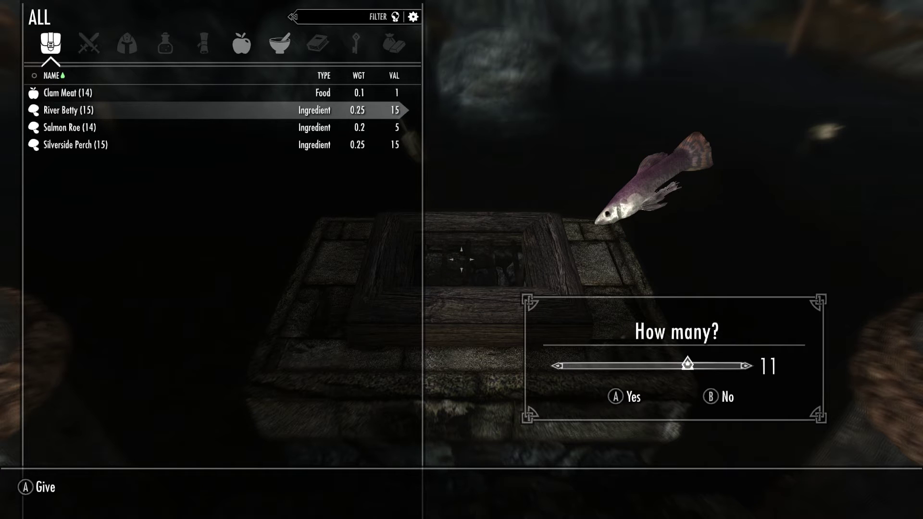
key(e)
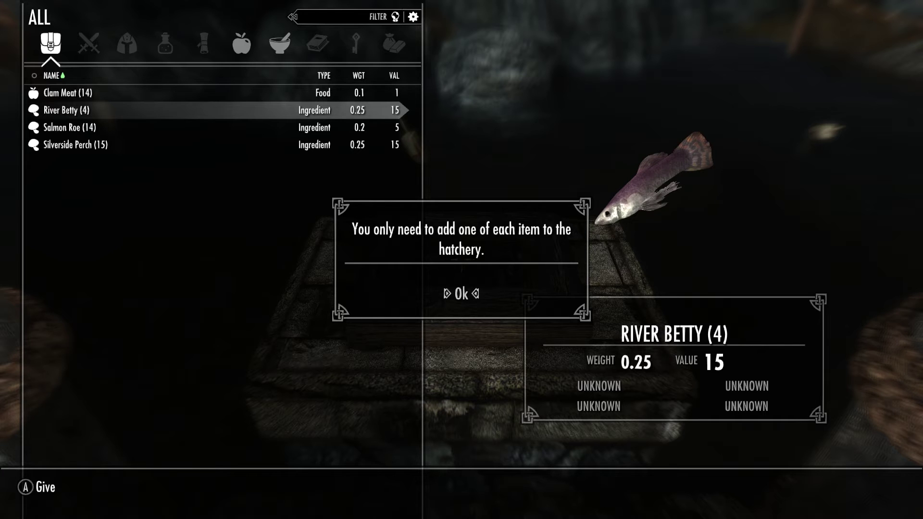
key(e)
key(Tab)
Activate the fish hatchery again and compare the remaining quantities of the items in its list.
key(e)
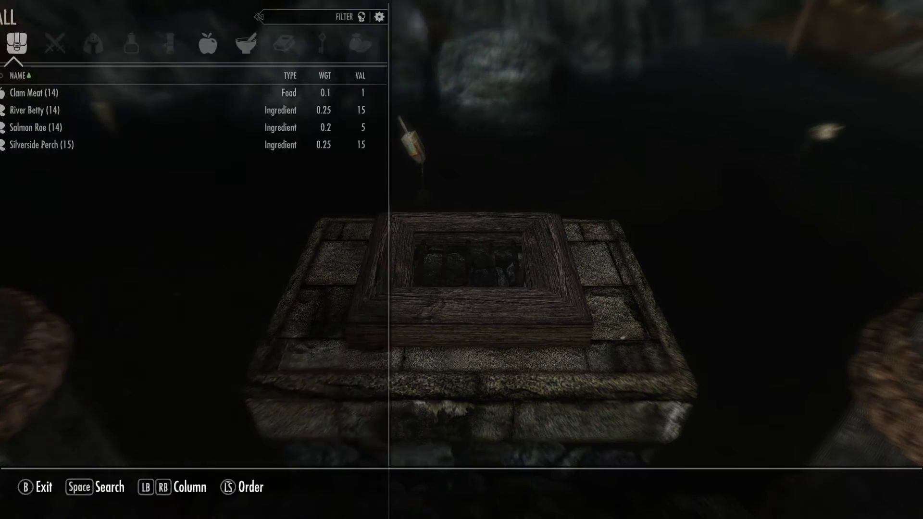
key(Down)
key(Down)
key(Down)
key(Down)
key(Up)
key(Up)
key(Up)
key(Down)
key(Down)
key(Down)
key(Up)
key(Up)
key(Up)
key(Down)
key(Down)
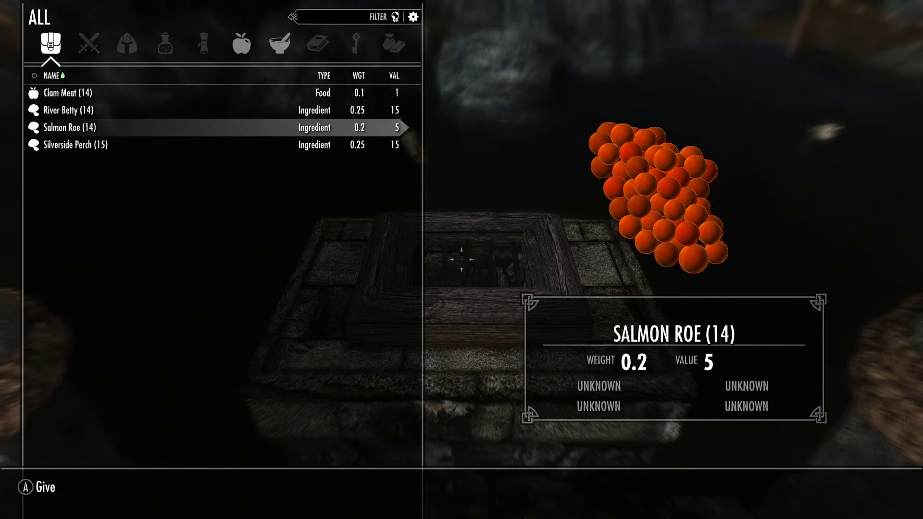
Give Silverside Perch to the fish hatchery and leave its item list.
key(Down)
key(e)
key(Left)
key(Left)
key(Left)
key(Left)
key(e)
key(e)
key(Tab)
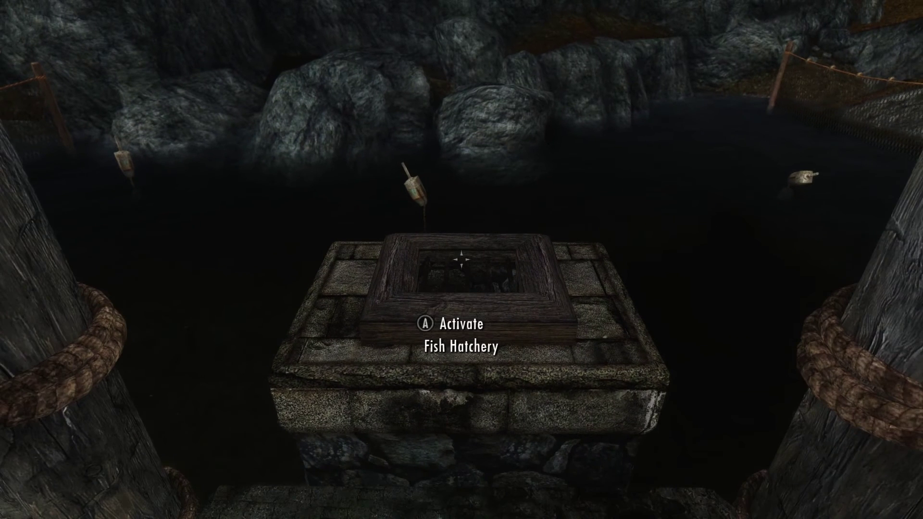
Reopen the fish hatchery's list, review the Clam Meat, River Betty, Salmon Roe and Silverside Perch entries, and close it without giving anything.
key(e)
key(Down)
key(Down)
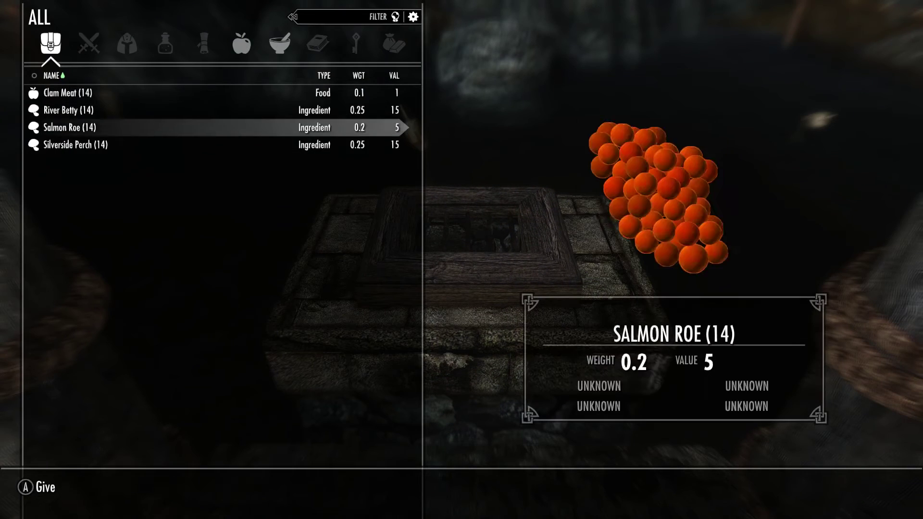
key(Up)
key(Up)
key(Down)
key(Up)
key(Down)
key(Down)
key(Down)
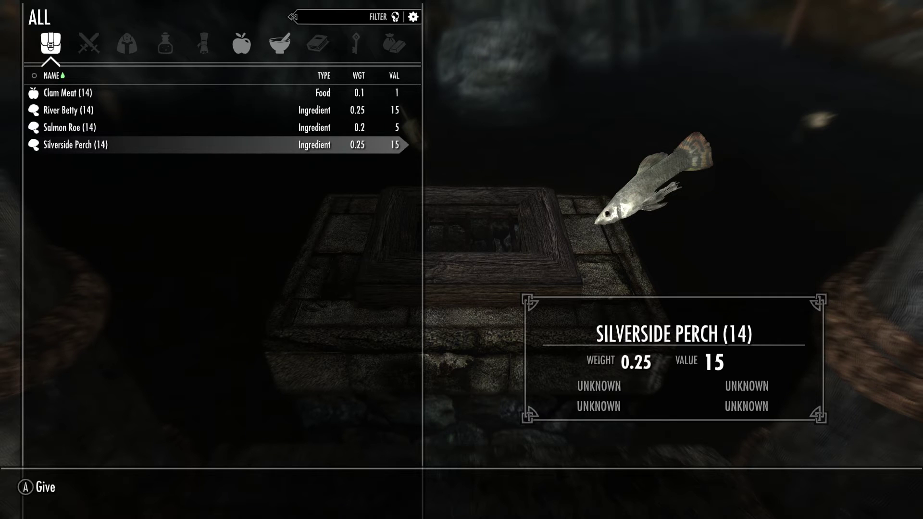
key(Up)
key(Up)
key(Up)
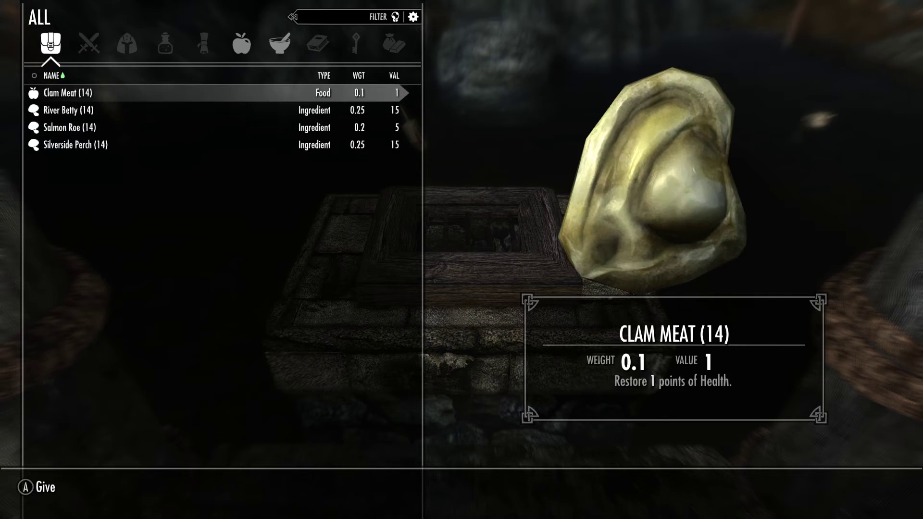
key(Down)
key(Down)
key(Down)
key(Up)
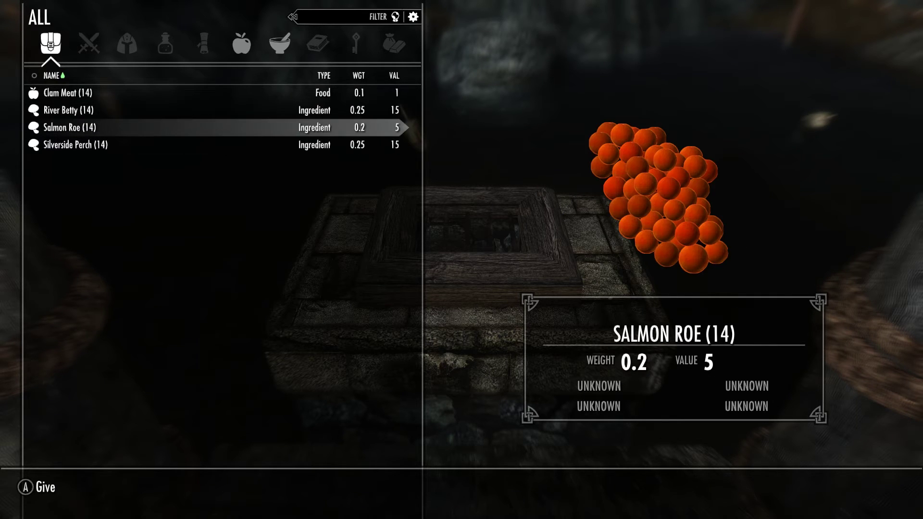
key(Up)
key(Up)
key(Down)
key(Down)
key(Up)
key(Up)
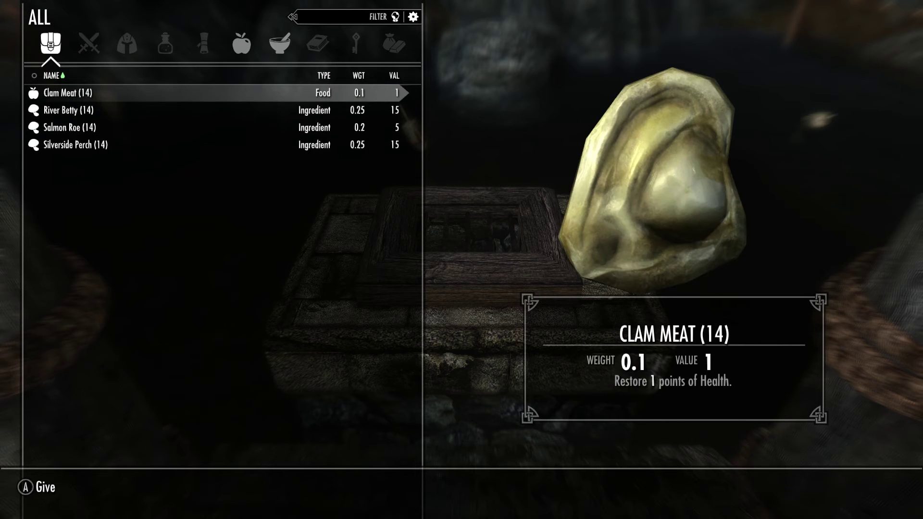
key(Up)
key(Up)
key(Tab)
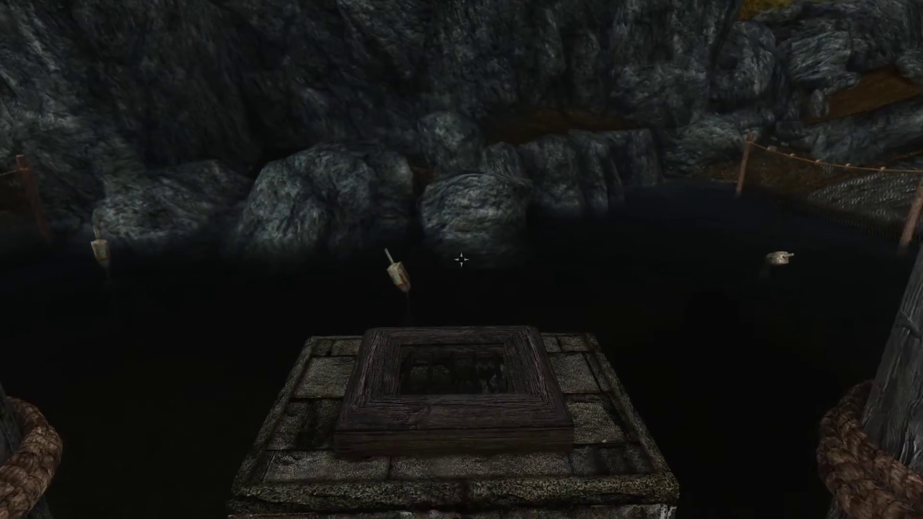
Move away from the hatchery into the pond and collect Clam Meat, a Silverside Perch and a River Betty.
key(s)
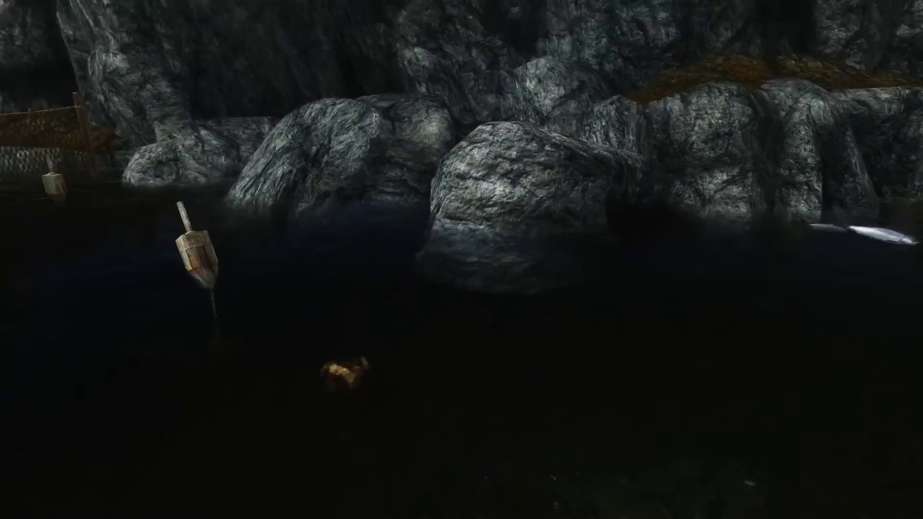
key(e)
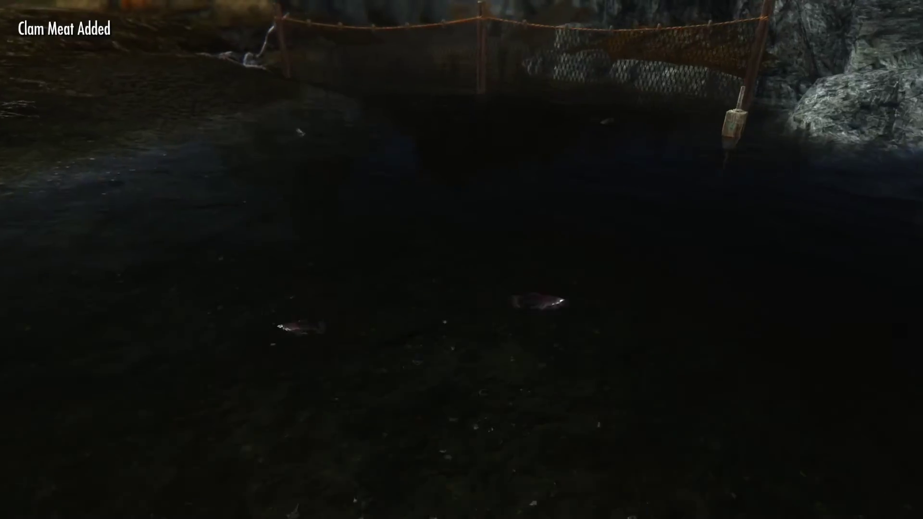
key(e)
key(e)
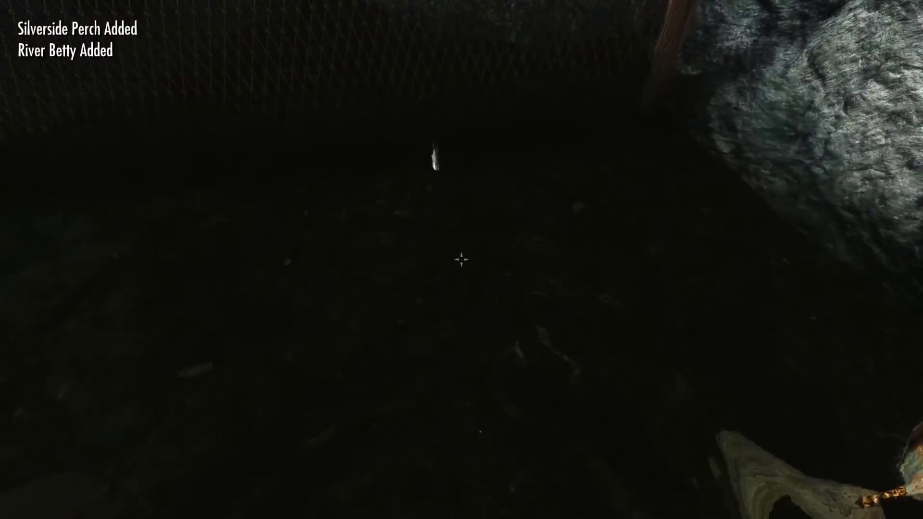